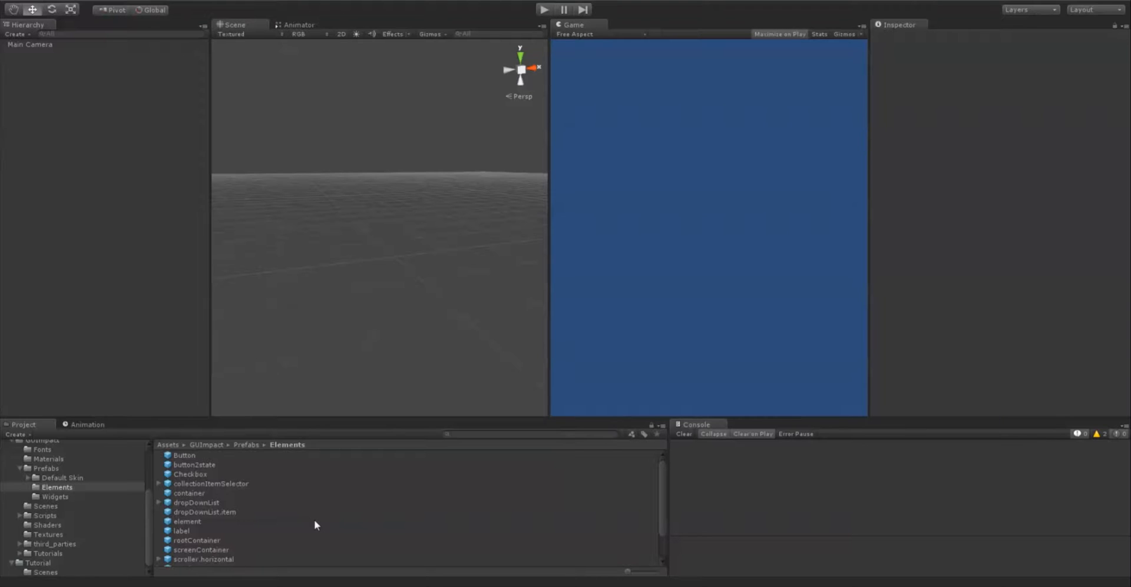
Add the GUImpact Services prefab from the Prefabs folder to the scene and assign Main Camera as its Physic Layer Input Handler camera.
left_click(54, 471)
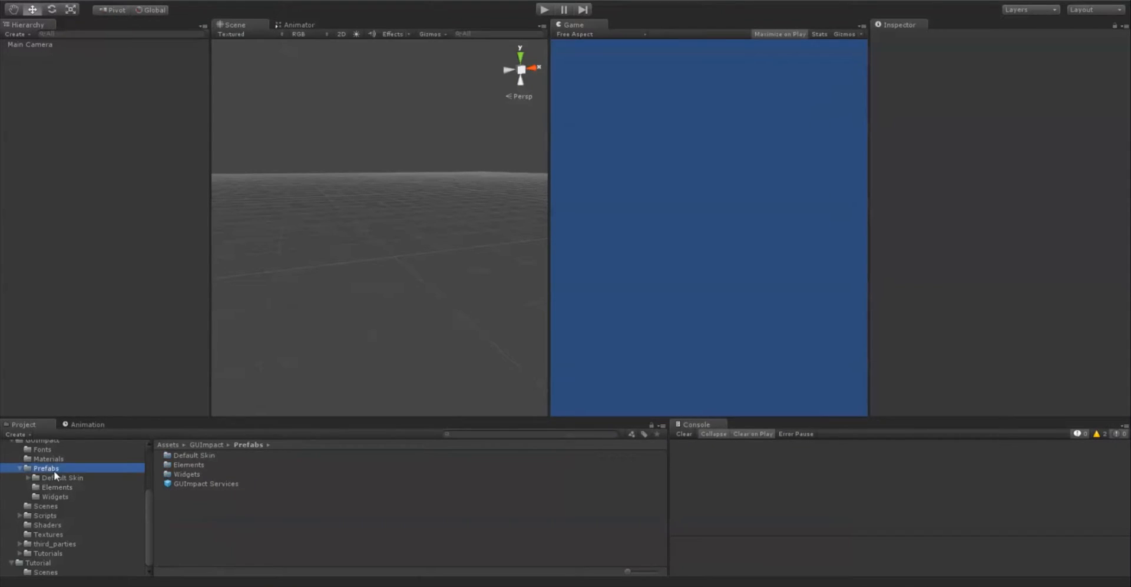
left_click(203, 483)
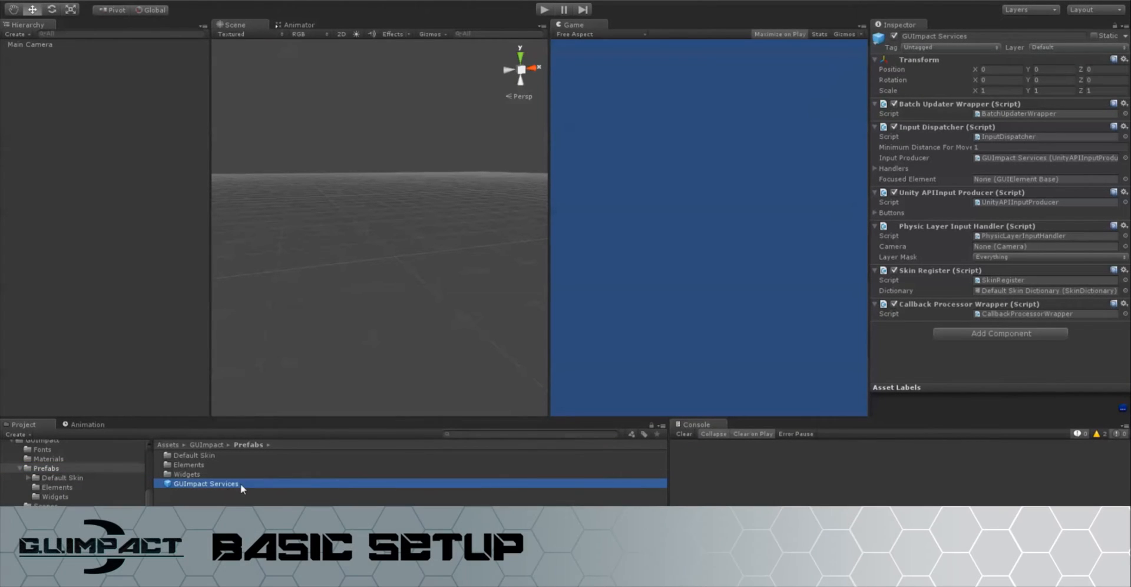
left_click_drag(235, 483, 100, 212)
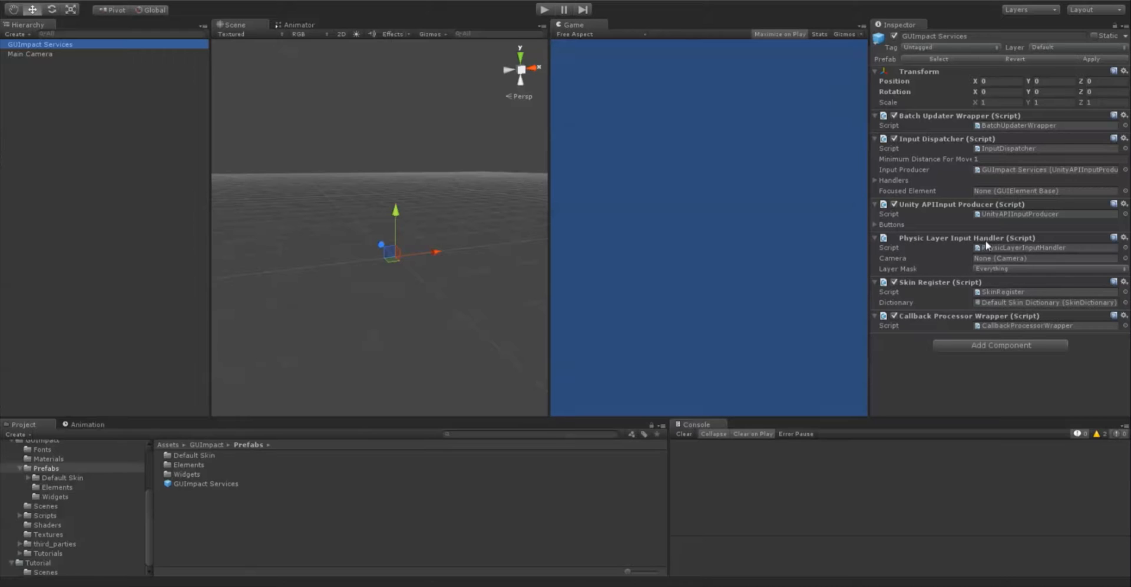
left_click_drag(30, 55, 993, 258)
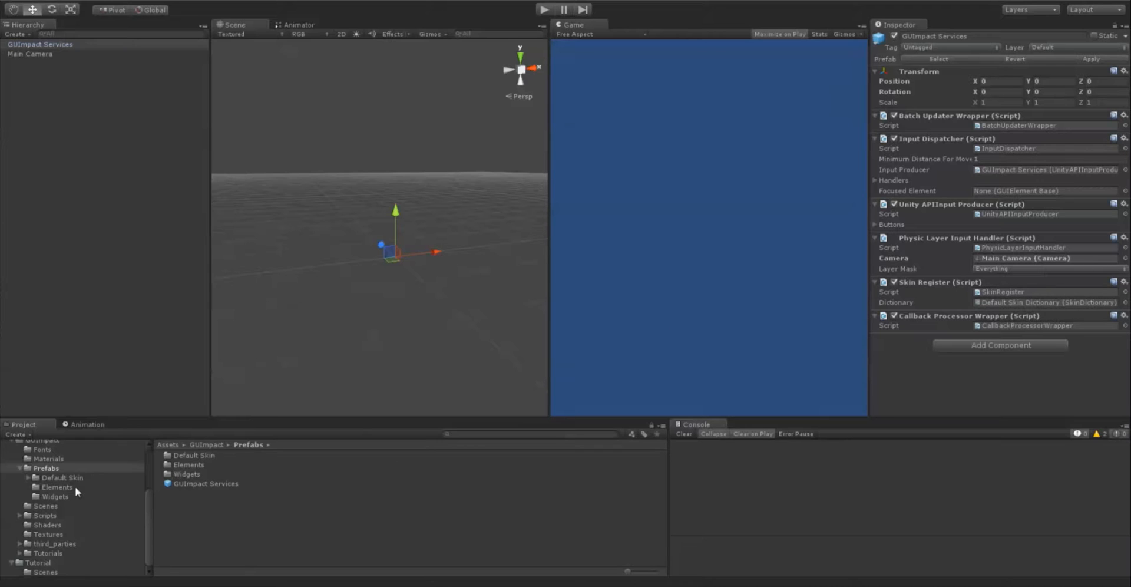
Add the rootContainer prefab from the Elements folder to the scene and inspect its absolute size.
left_click(57, 487)
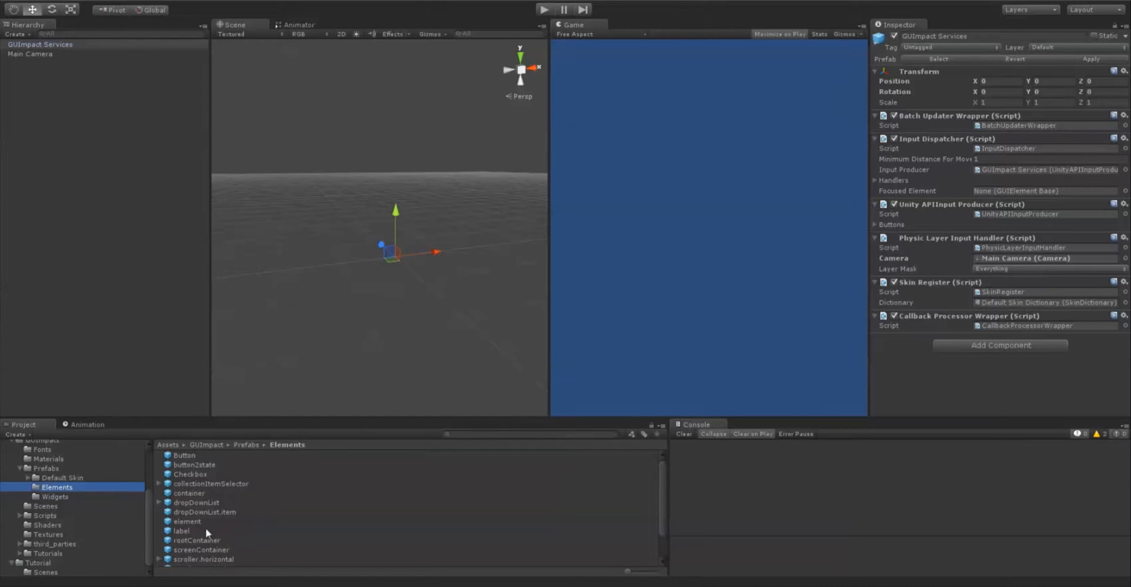
left_click_drag(189, 539, 68, 146)
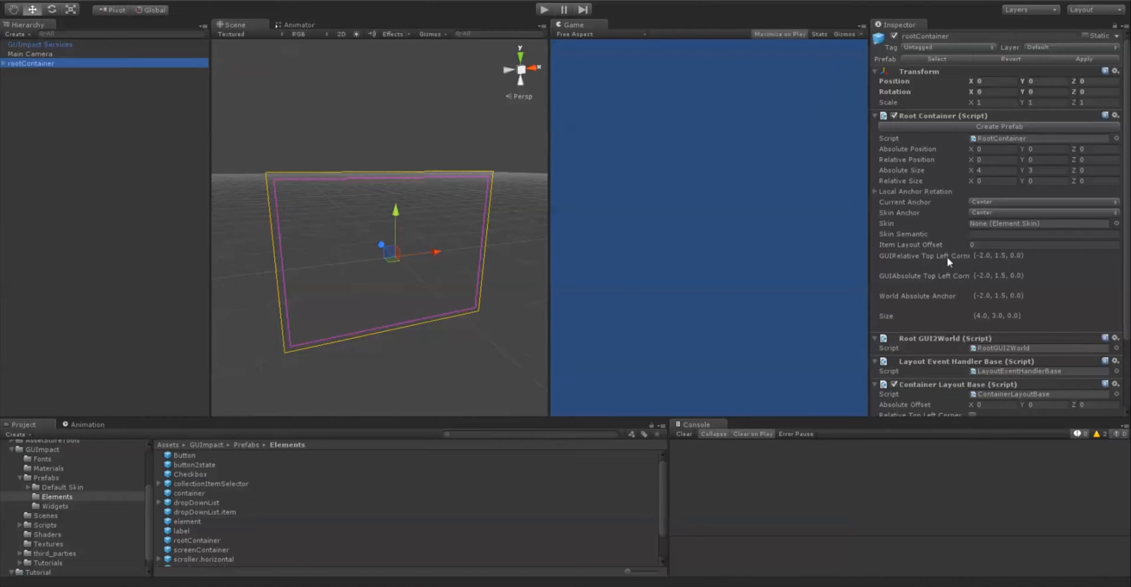
scroll(946, 262, "down", 3)
scroll(946, 317, "up", 3)
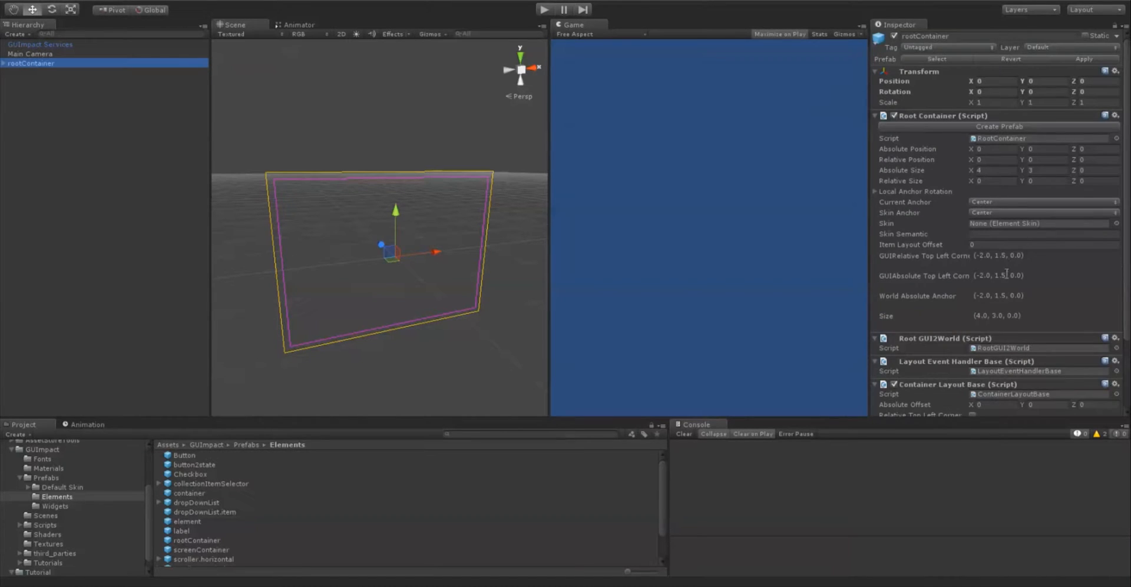
left_click(990, 170)
left_click(1043, 170)
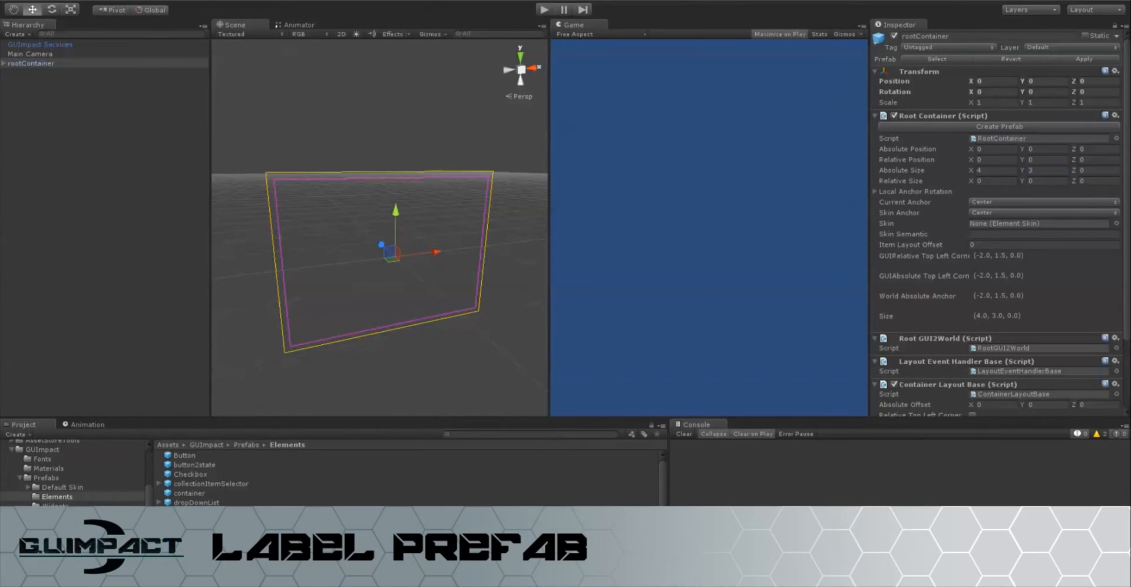
Add the label prefab as a child of rootContainer and set its text to "Awesome title".
left_click_drag(73, 297, 37, 69)
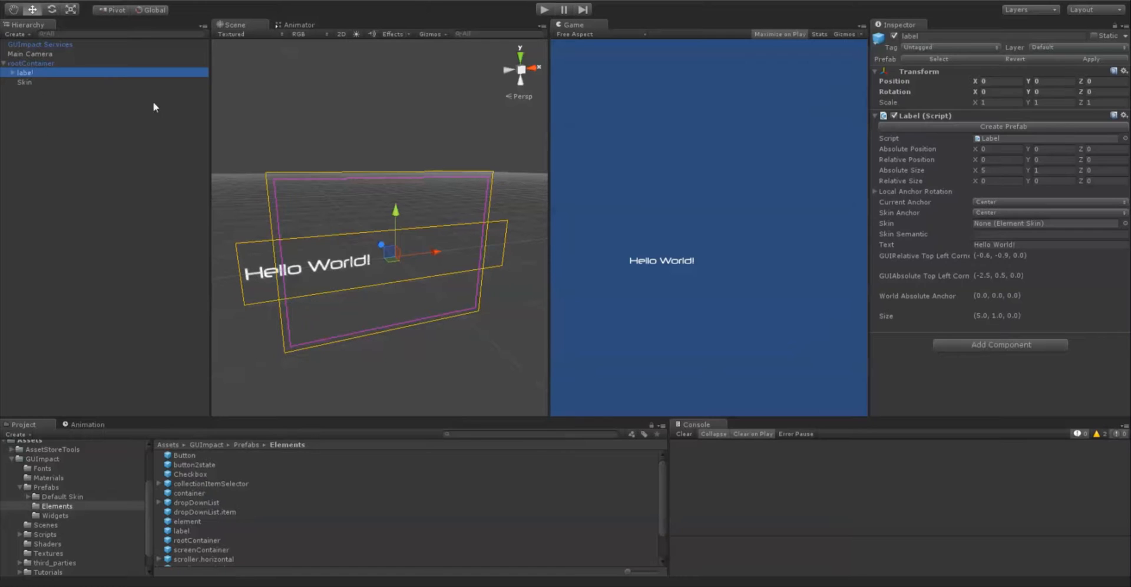
left_click(1048, 245)
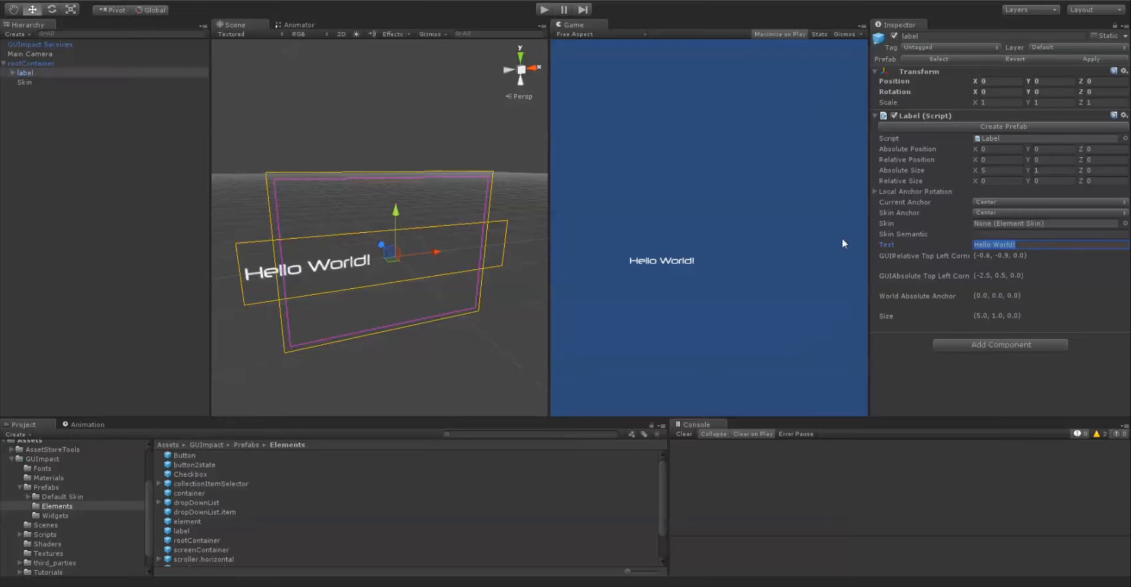
type("Awes")
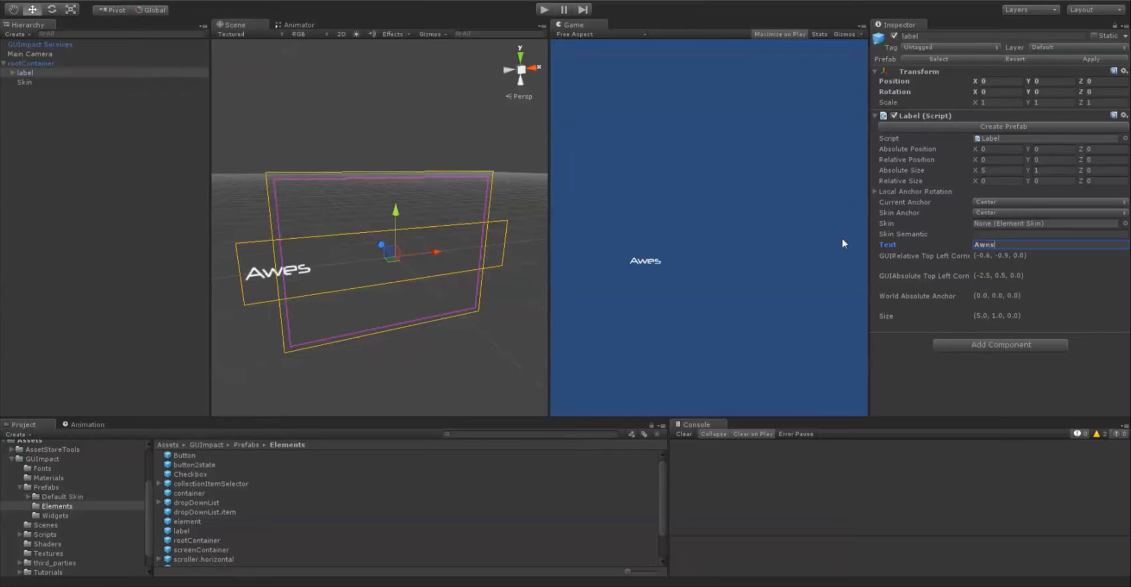
type("ome title")
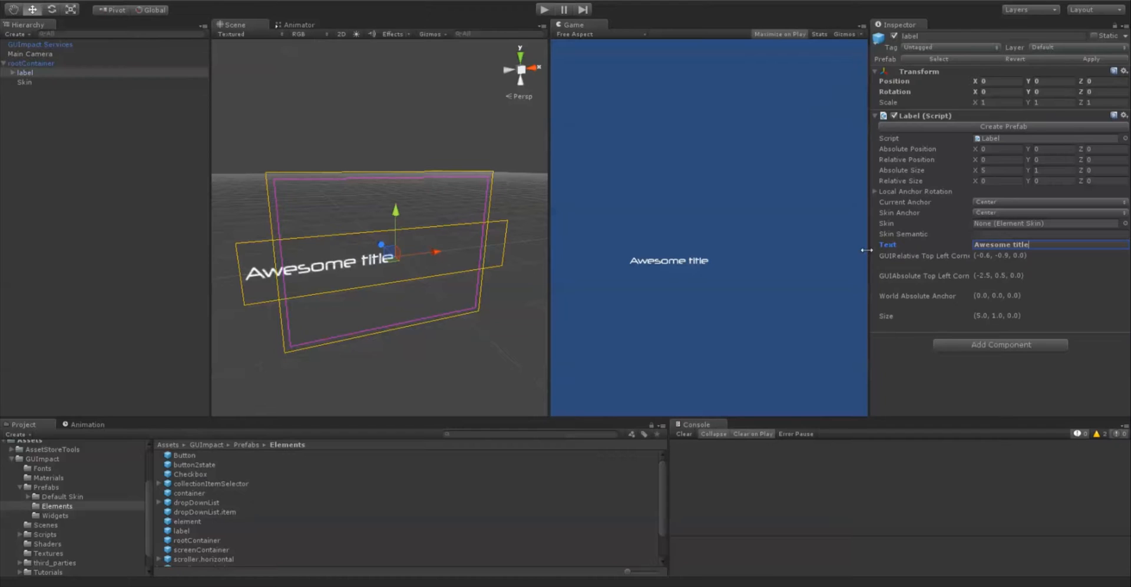
Set the label's relative size to X 1 and Y 0.2, and its absolute size to X 0 and Y 0.
left_click(1001, 181)
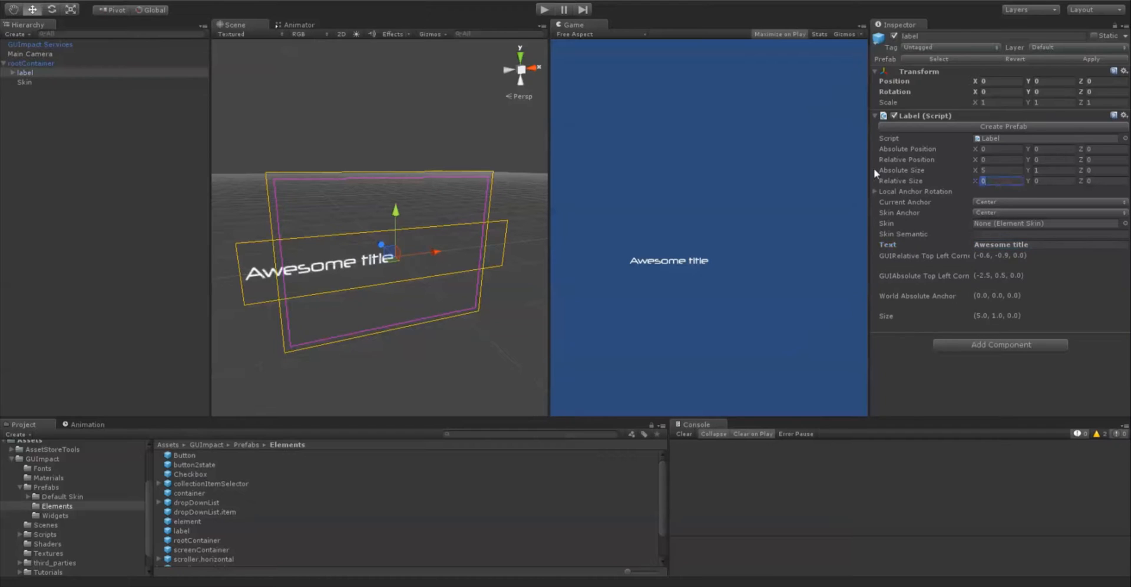
type("1")
left_click(1059, 182)
type("0.2")
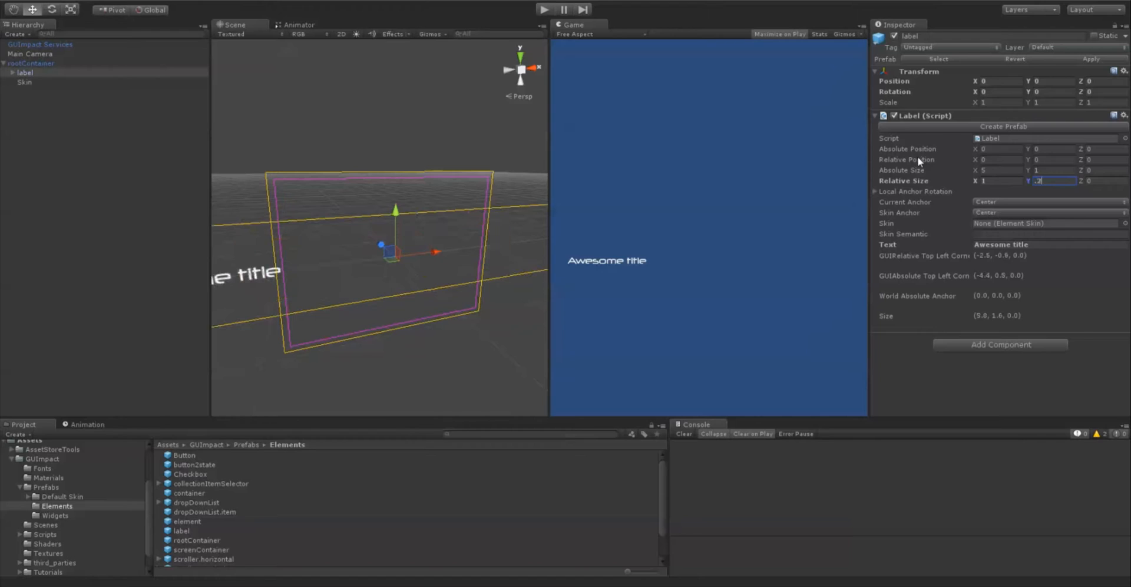
left_click(1001, 170)
type("0")
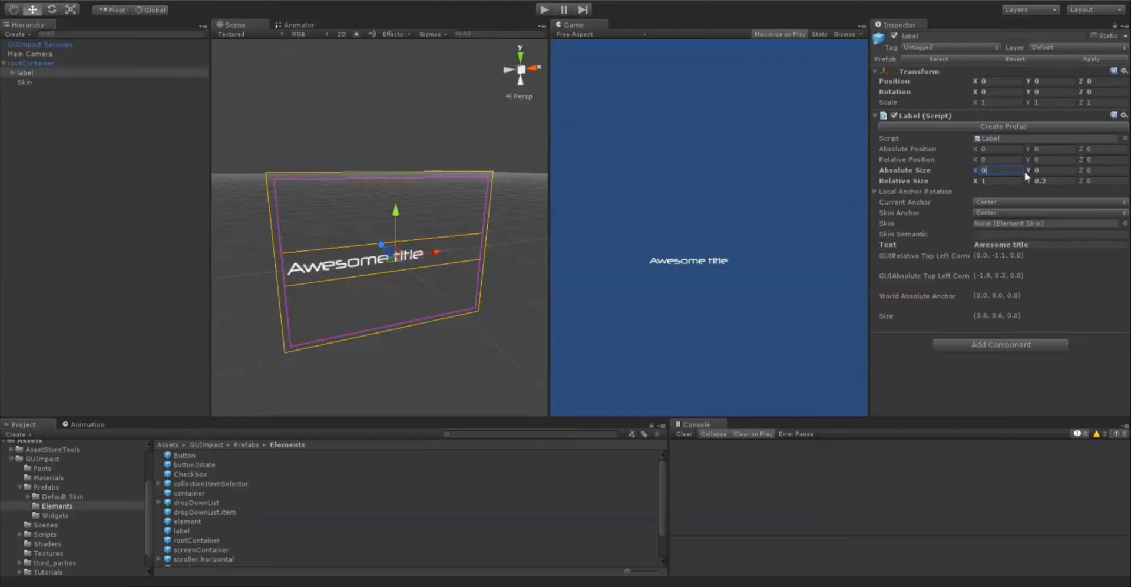
Try absolute X sizes of 1 and -1 on the label and restore the value to 0.
left_click(1046, 171)
left_click(994, 172)
left_click(1017, 170)
left_click(1052, 169)
left_click(993, 170)
left_click(992, 181)
left_click(995, 171)
type("1")
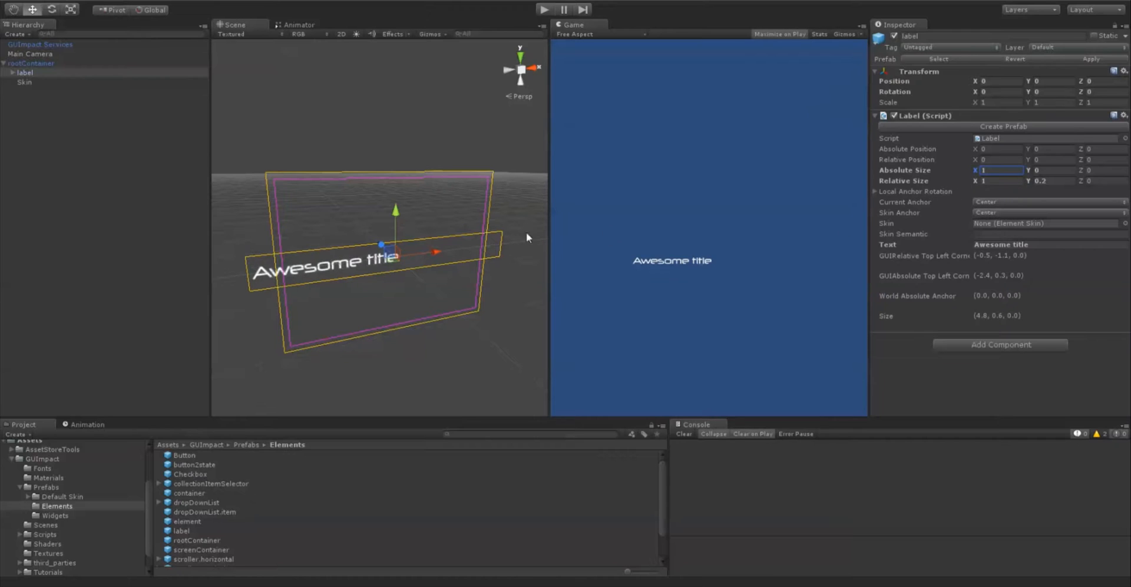
double_click(994, 169)
type("-1")
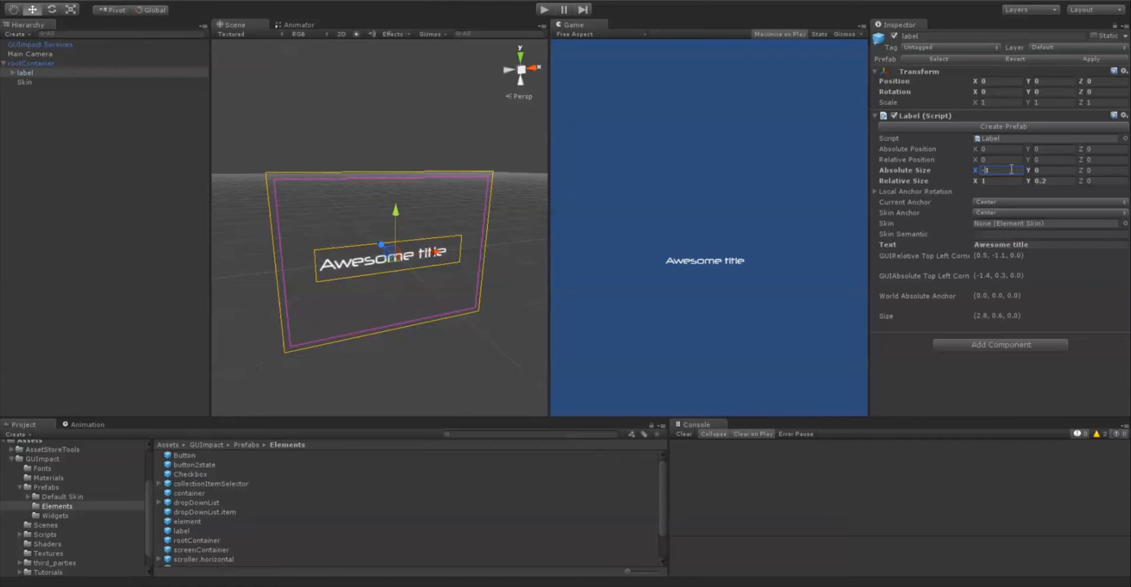
left_click_drag(1012, 169, 885, 159)
type("0")
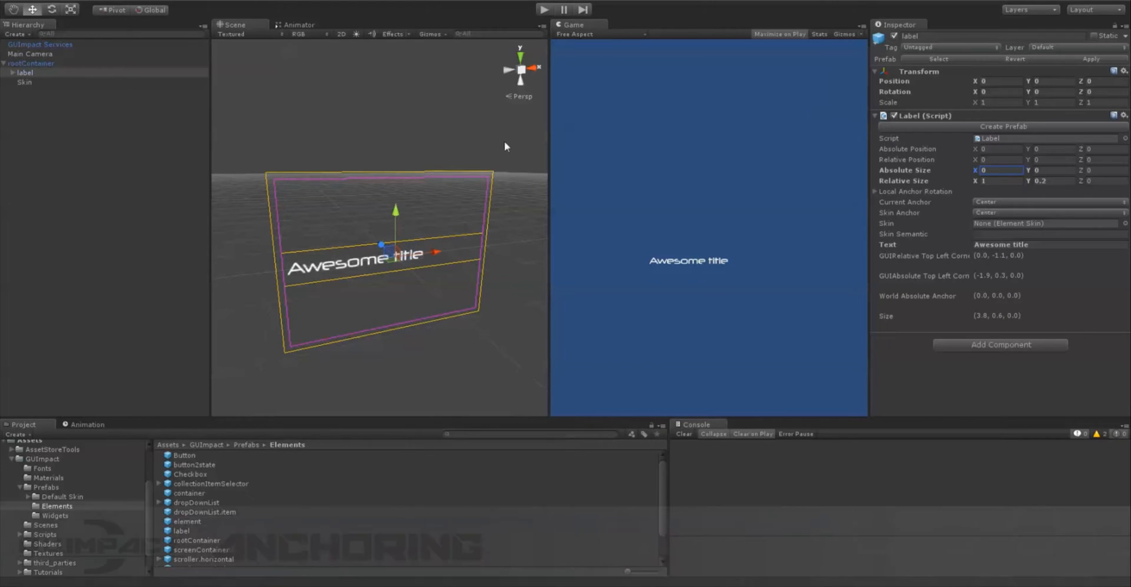
Set the label's current anchor to Top so it sits along the container's upper edge.
left_click(993, 203)
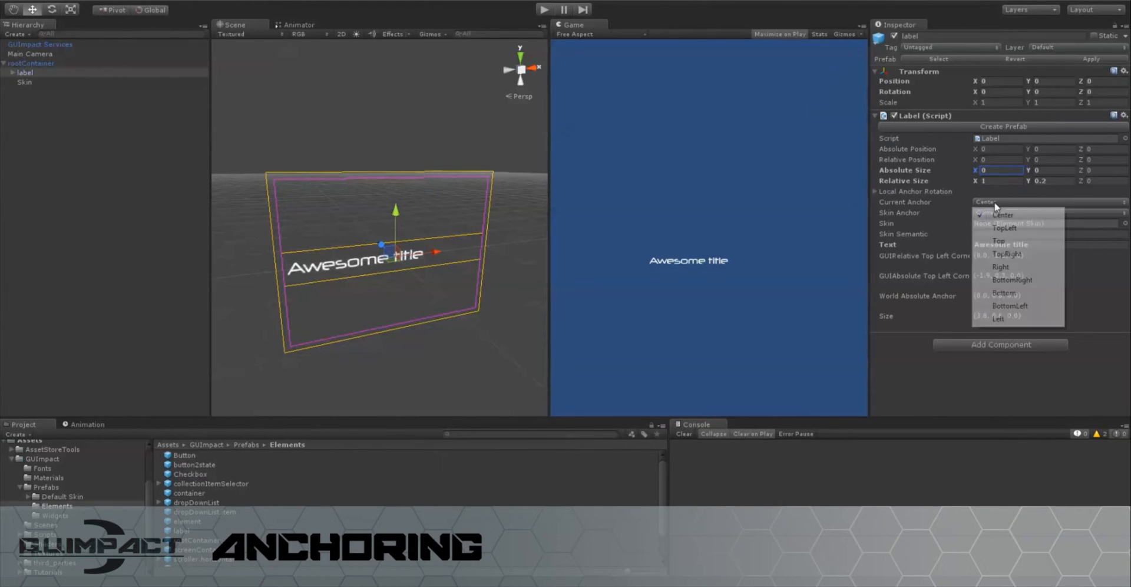
left_click(1010, 242)
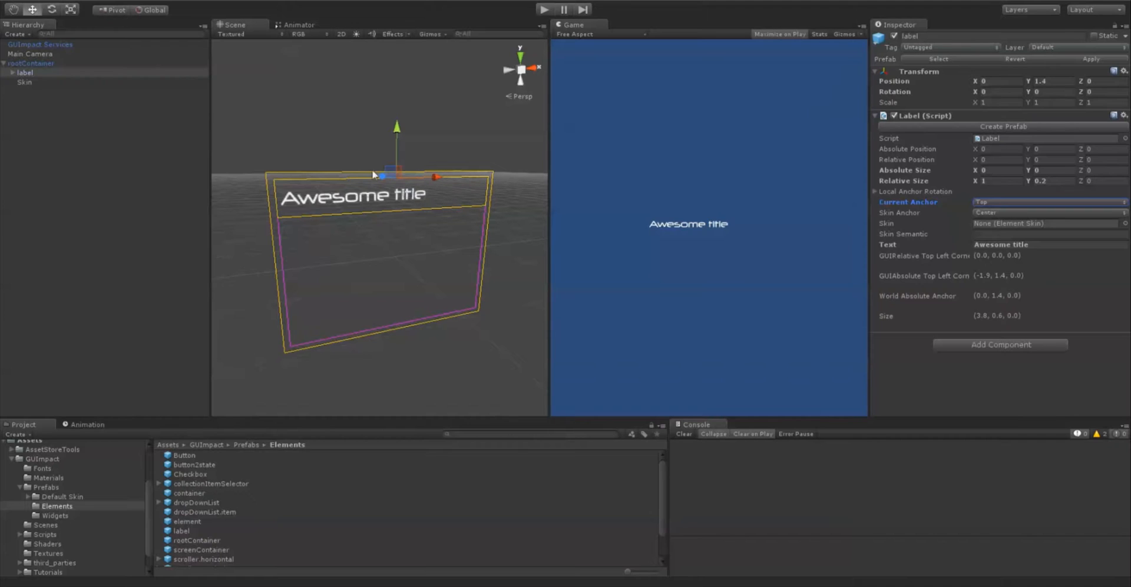
Try the label's TopLeft, Left and Bottom anchors before restoring Top, and test an absolute X position of 1.16 before resetting it to 0.
left_click(984, 204)
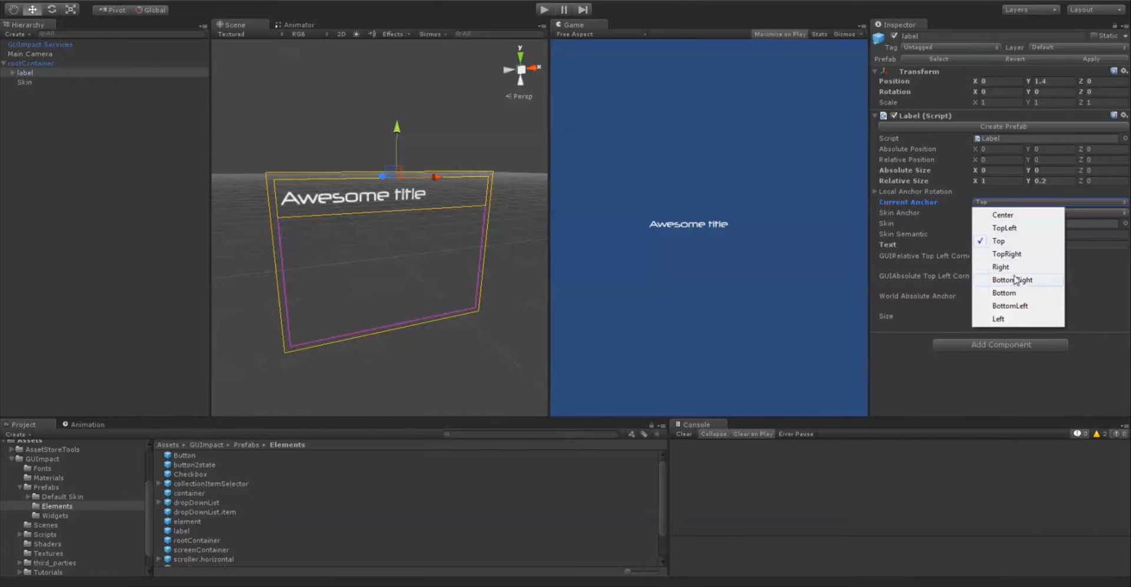
left_click(1006, 229)
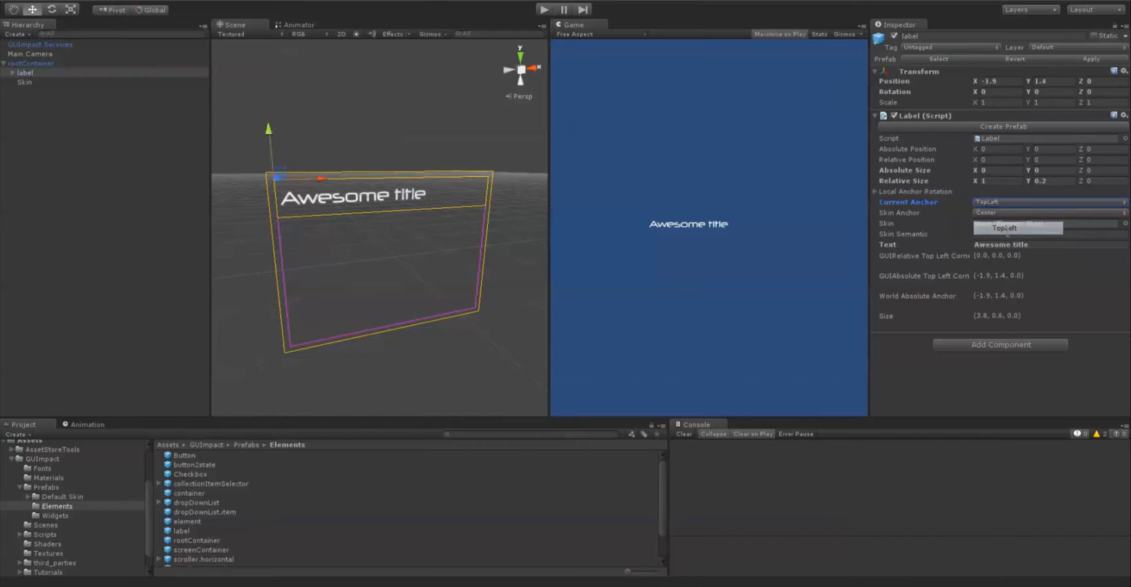
left_click(979, 202)
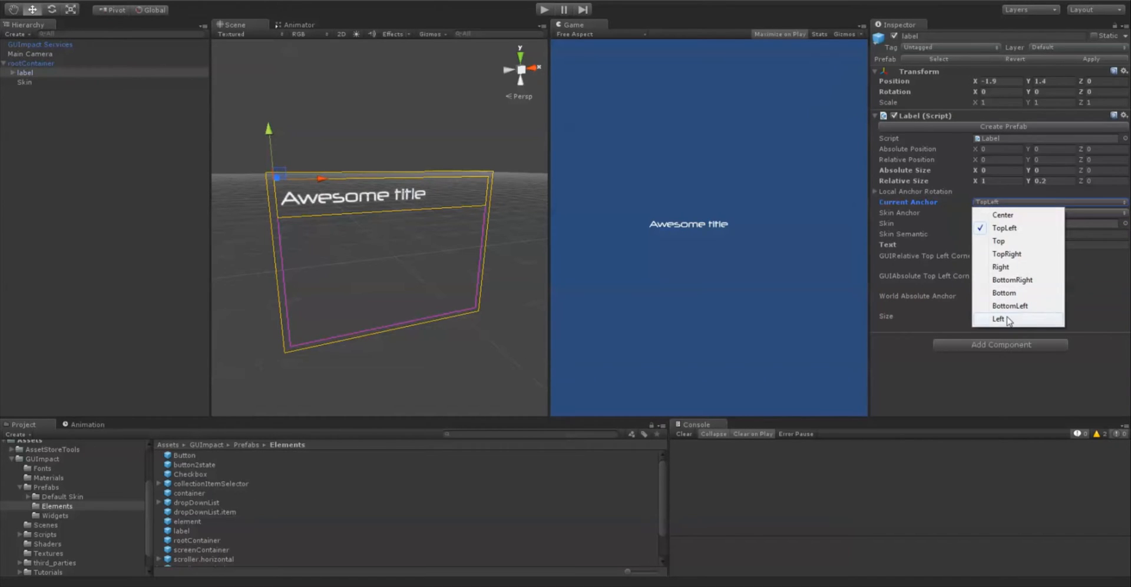
left_click(1008, 321)
left_click(1014, 202)
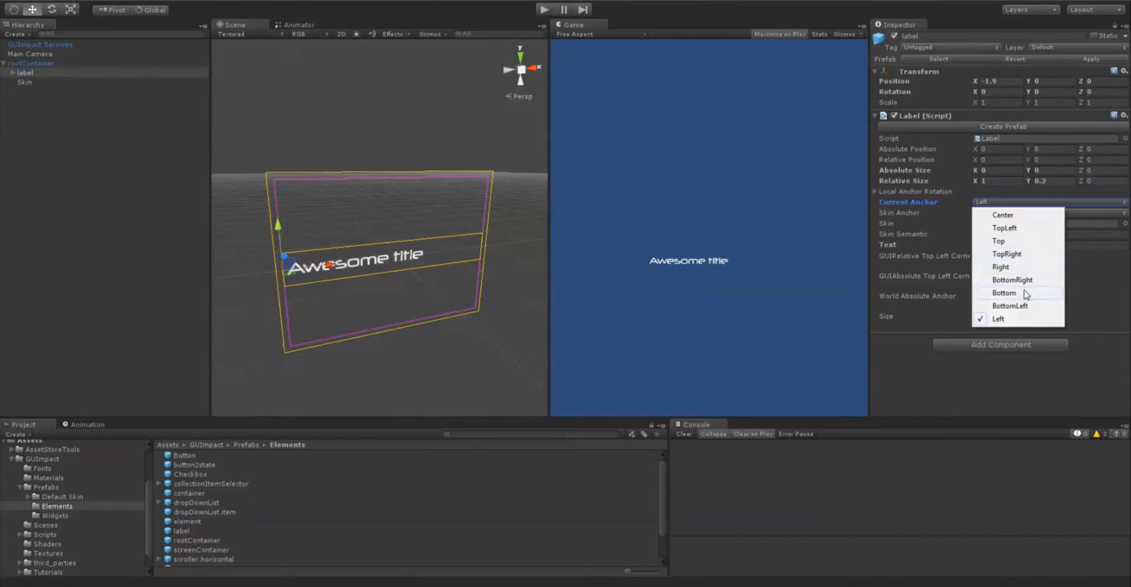
left_click(1027, 295)
left_click(995, 202)
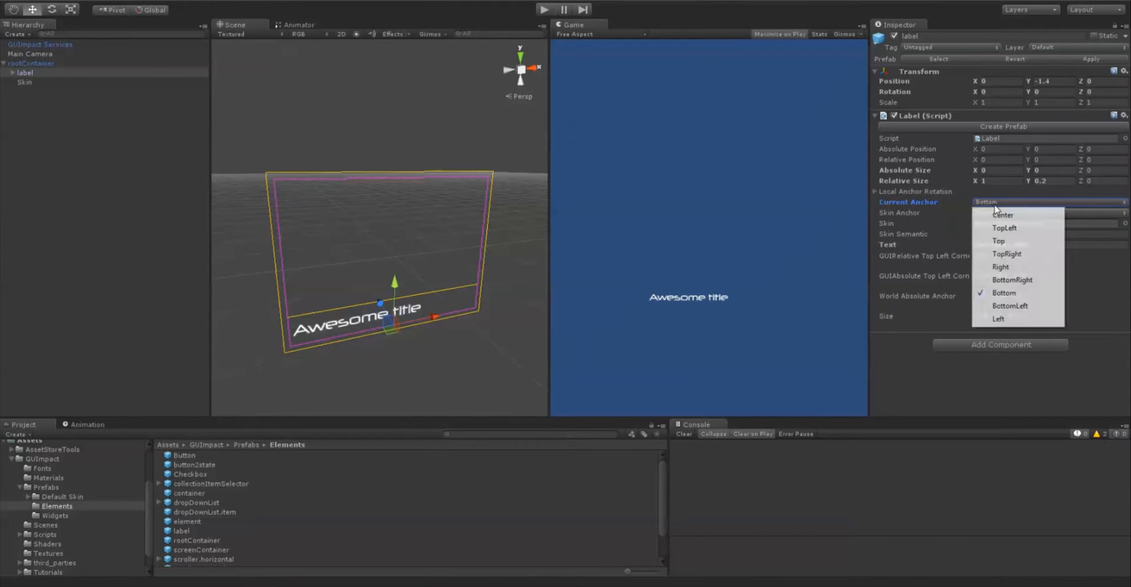
left_click(1009, 241)
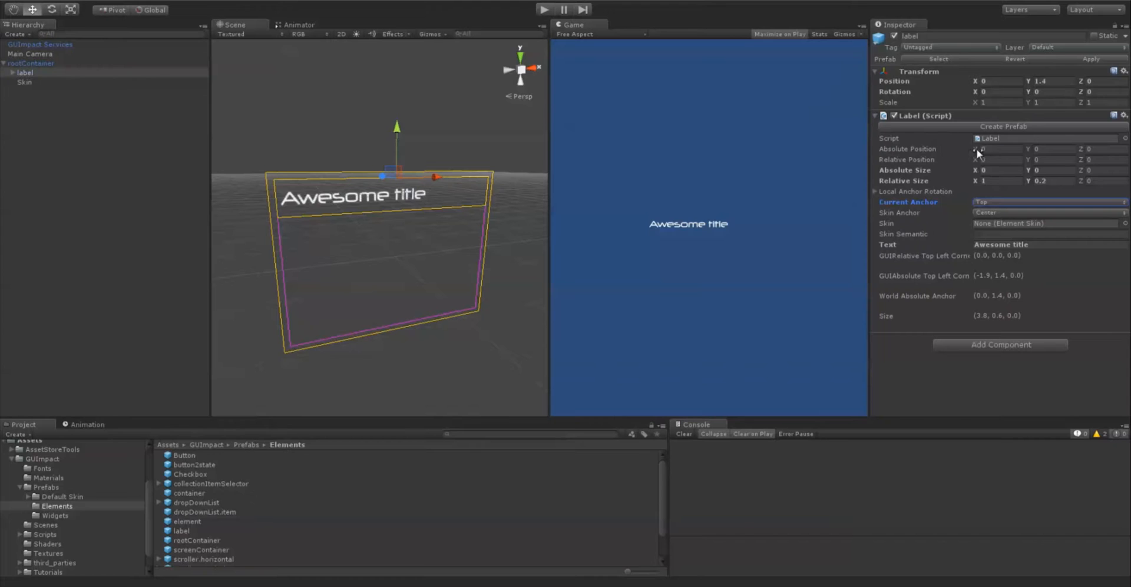
mouse_move(978, 152)
left_mouse_down()
mouse_move(1004, 150)
mouse_move(970, 146)
mouse_move(989, 150)
left_mouse_up()
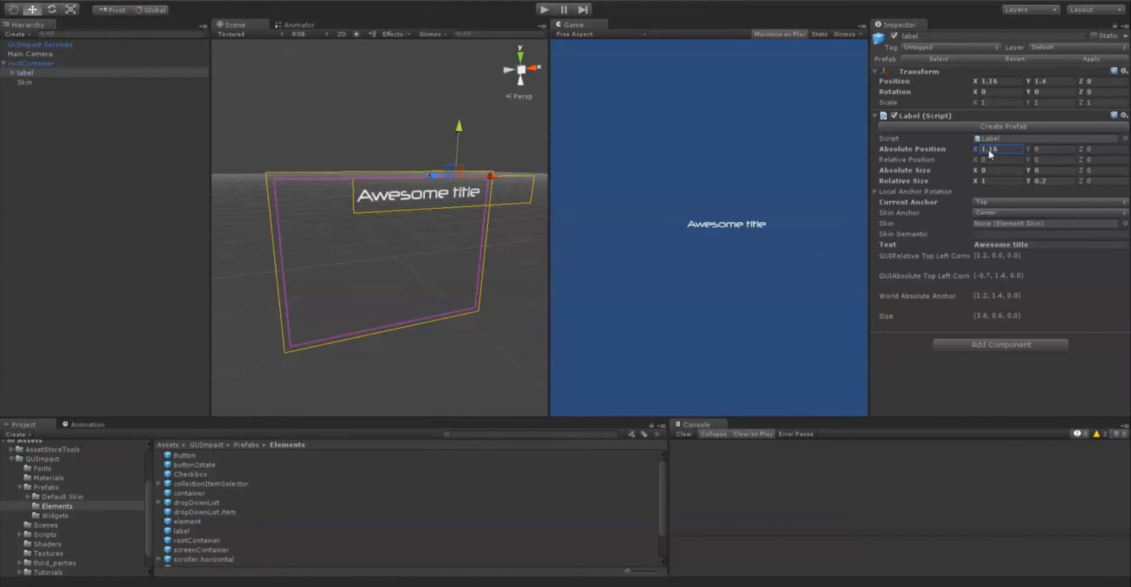
type("0")
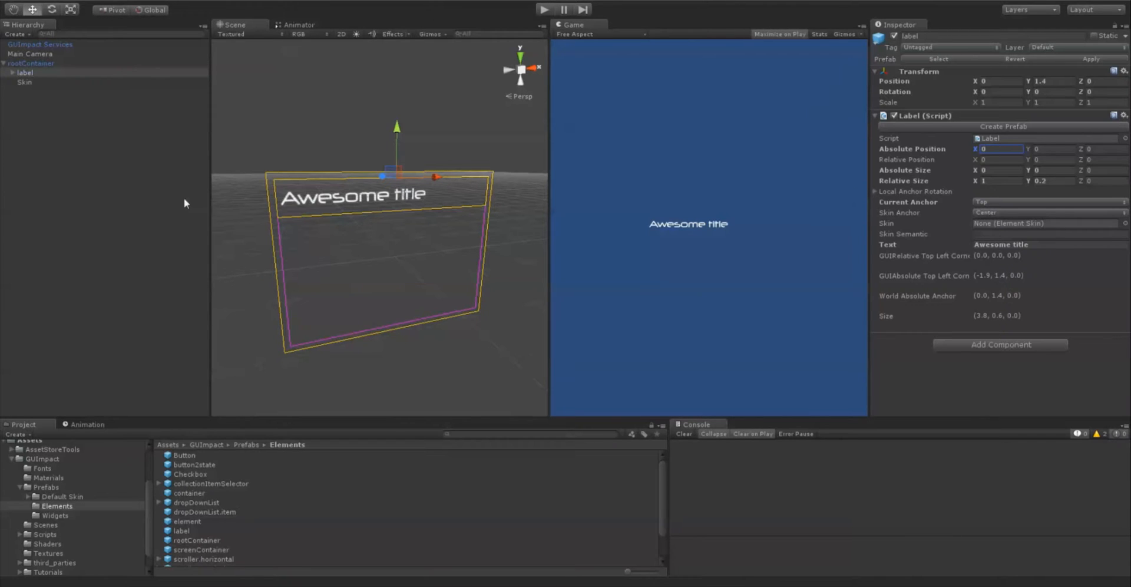
Replace the ContainerLayoutBase script on rootContainer with VerticalSlotLayout.
left_click(49, 64)
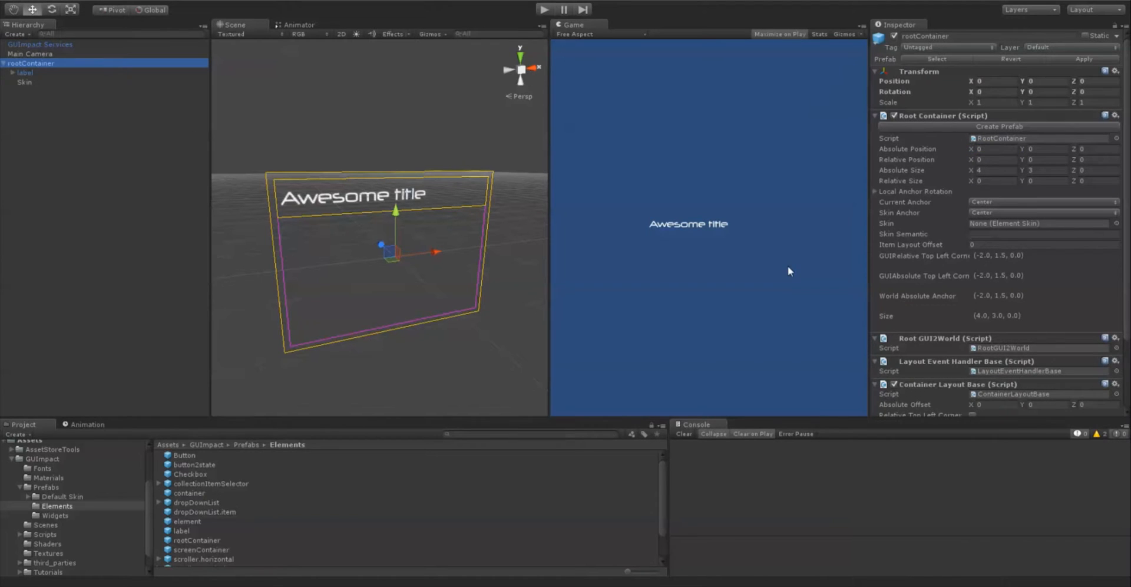
scroll(1042, 295, "down", 3)
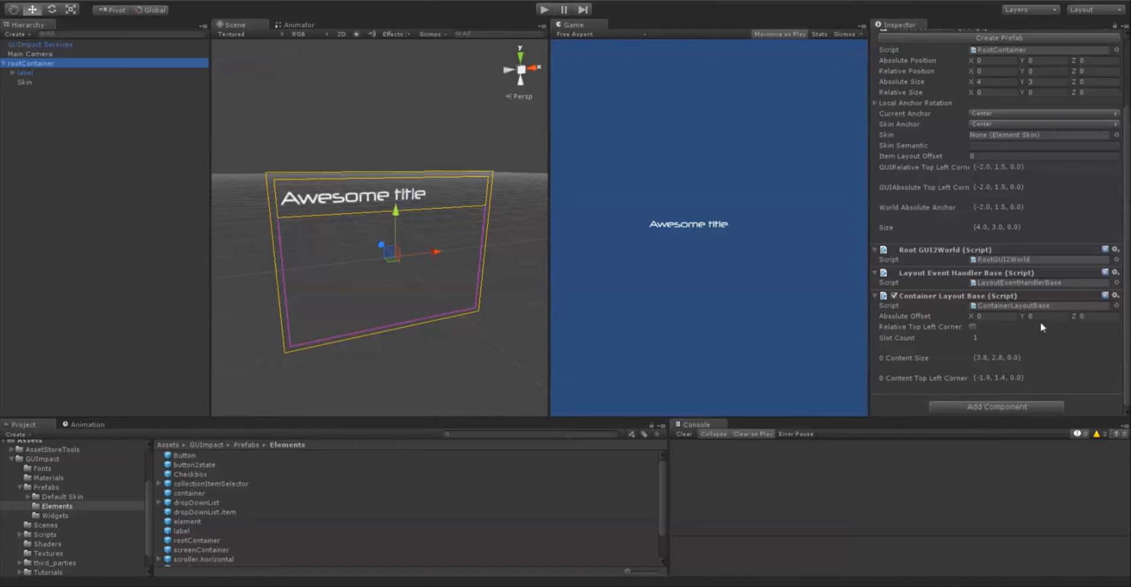
left_click(1116, 306)
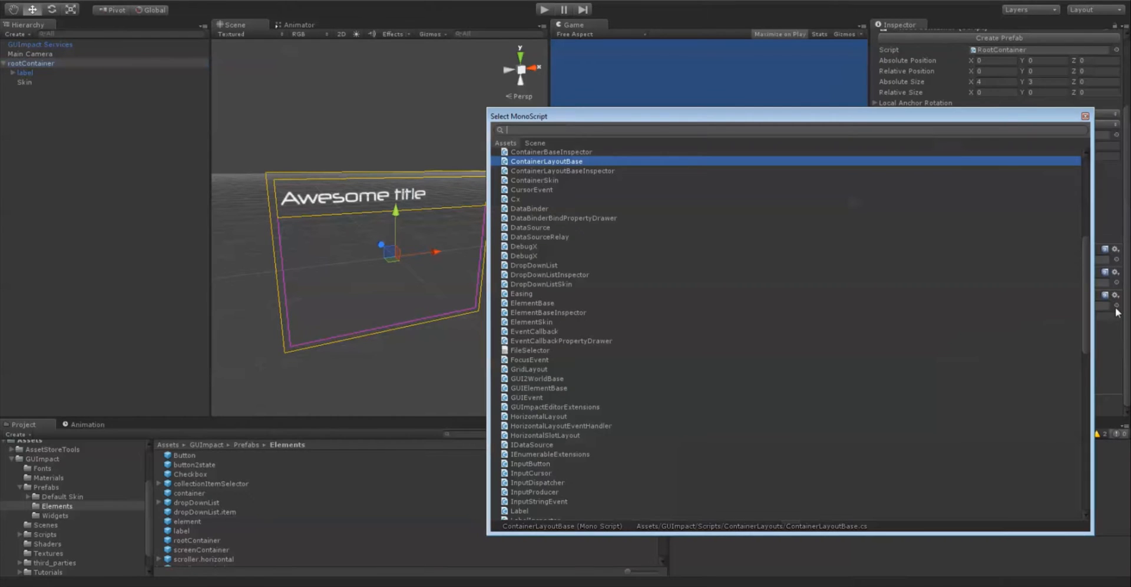
type("vert")
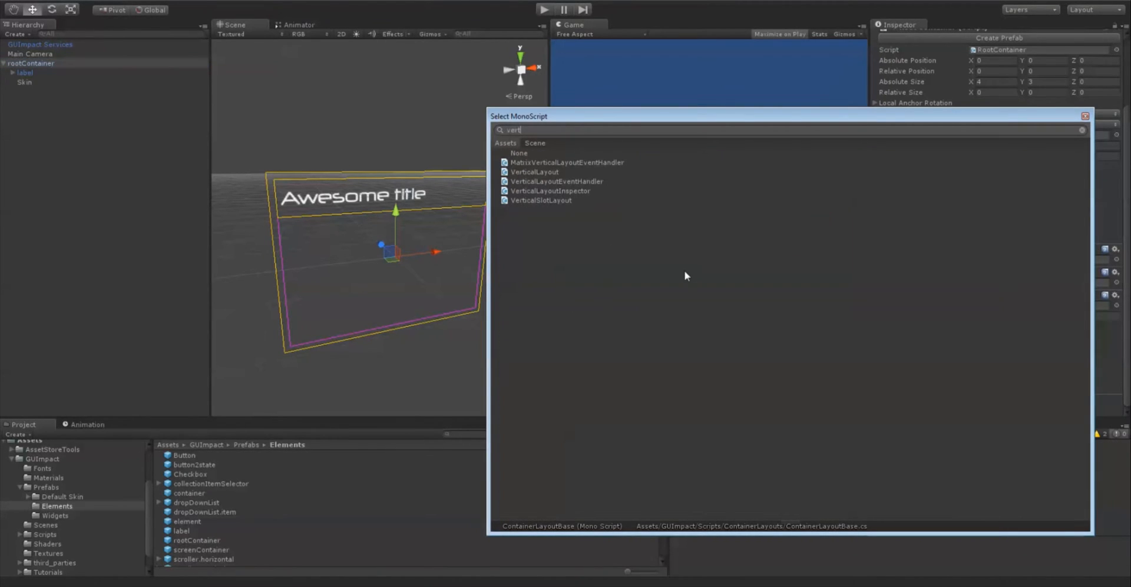
type("ica")
left_click(558, 200)
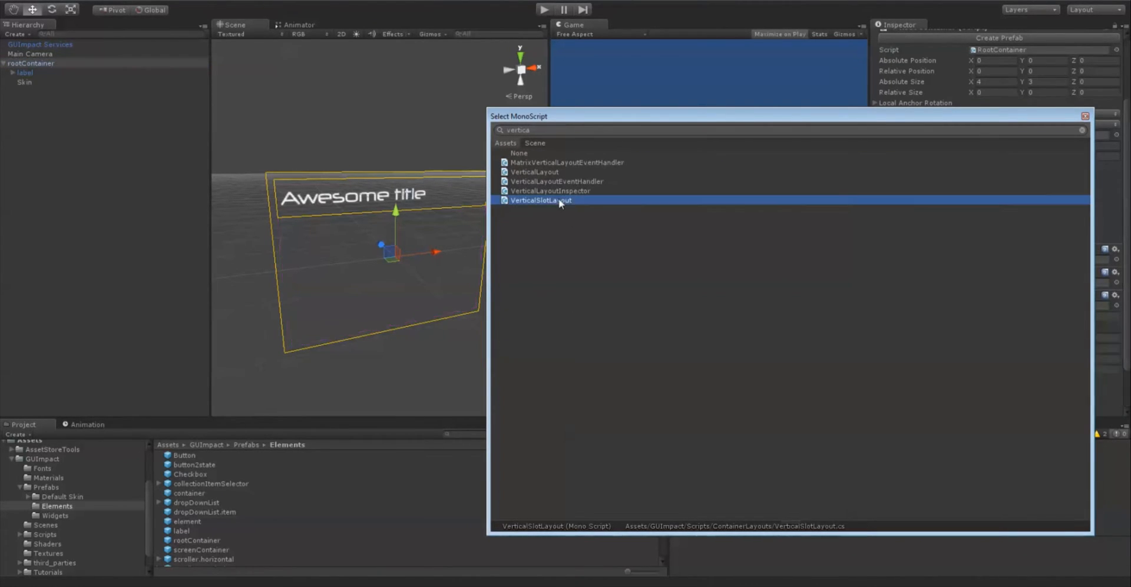
double_click(558, 200)
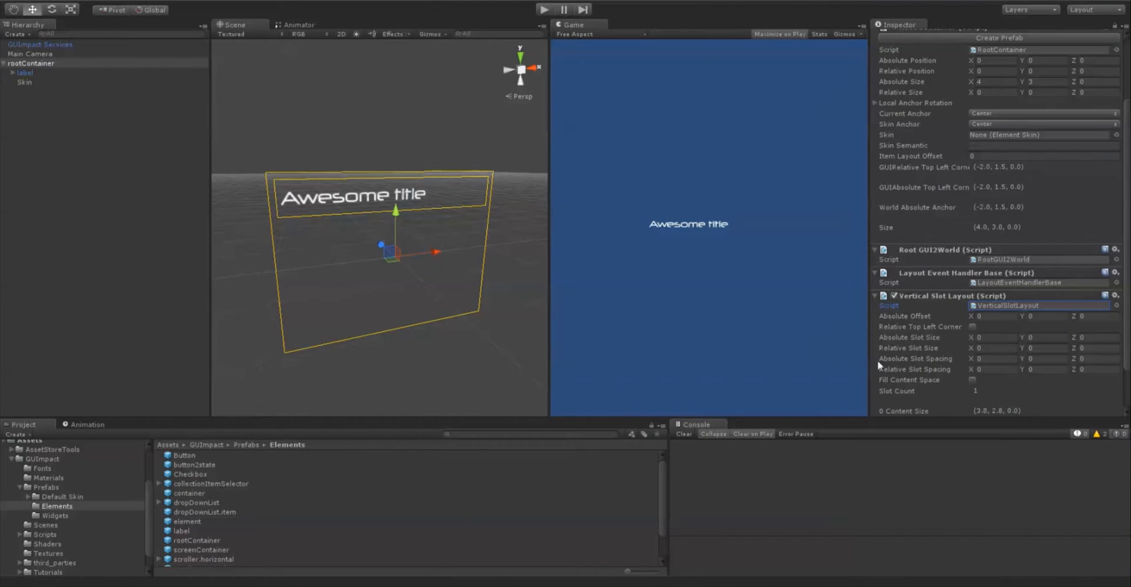
scroll(921, 338, "down", 2)
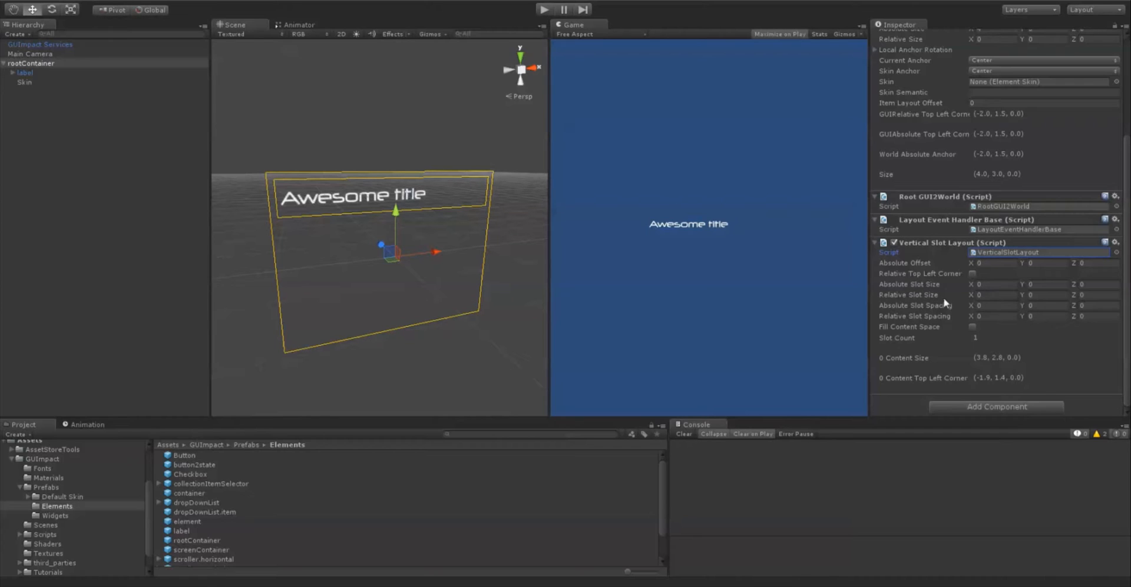
Set the vertical slot layout's relative slot size X to 1 and try Y values of 0.03, 0.3 and 0.2.
left_click(977, 293)
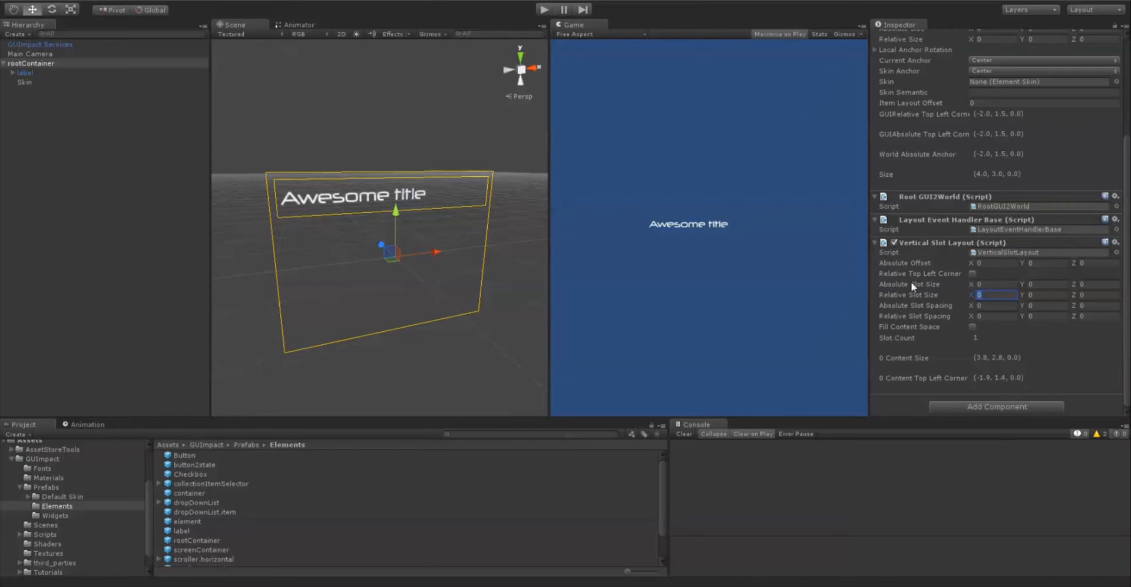
type("1")
left_click(1049, 296)
type(".03")
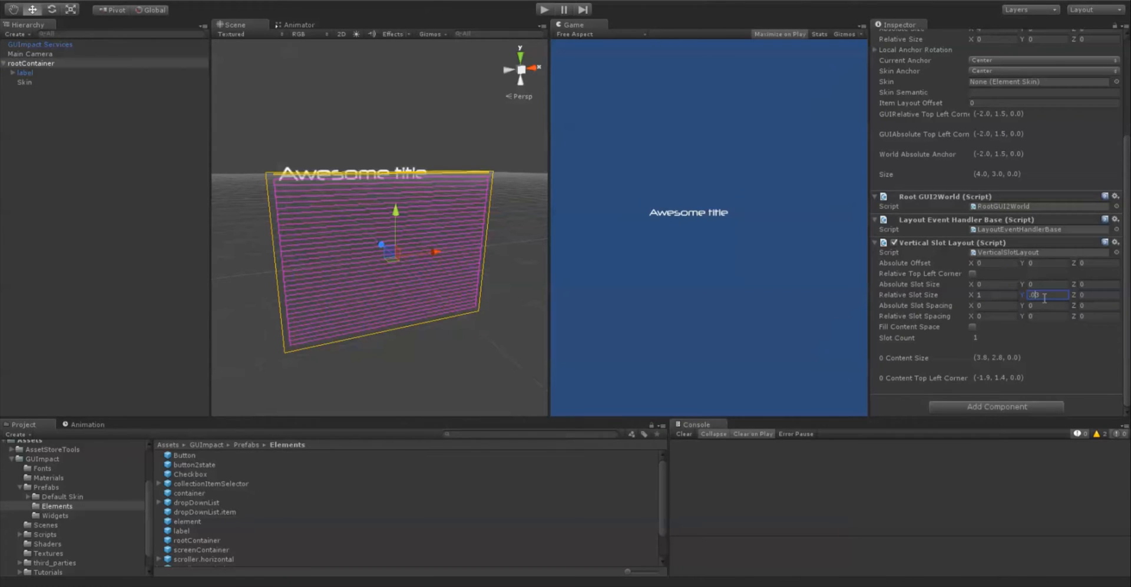
key("BackSpace")
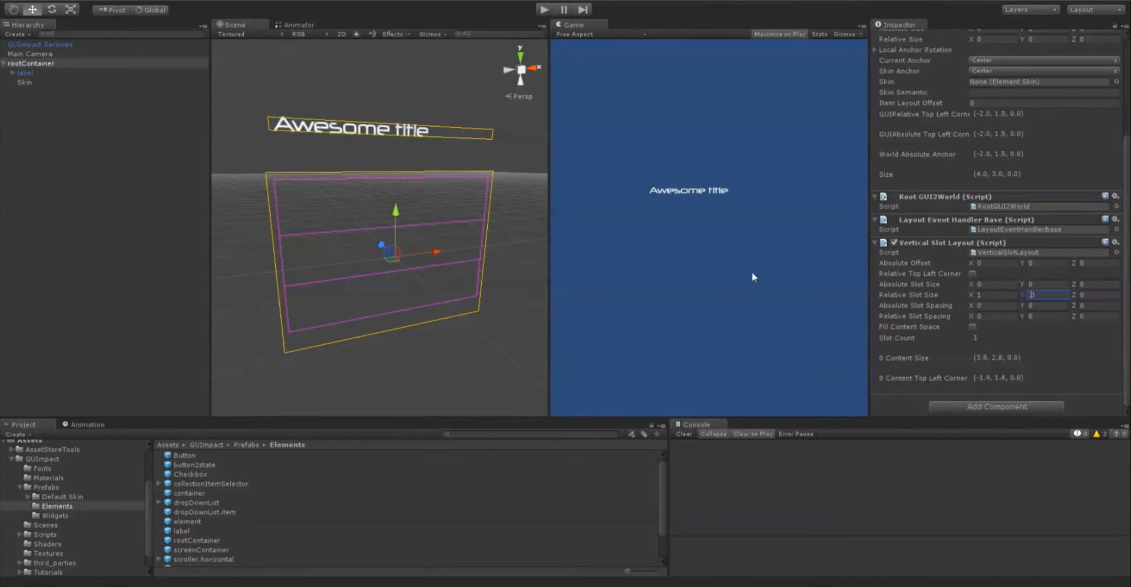
key("BackSpace")
key("BackSpace")
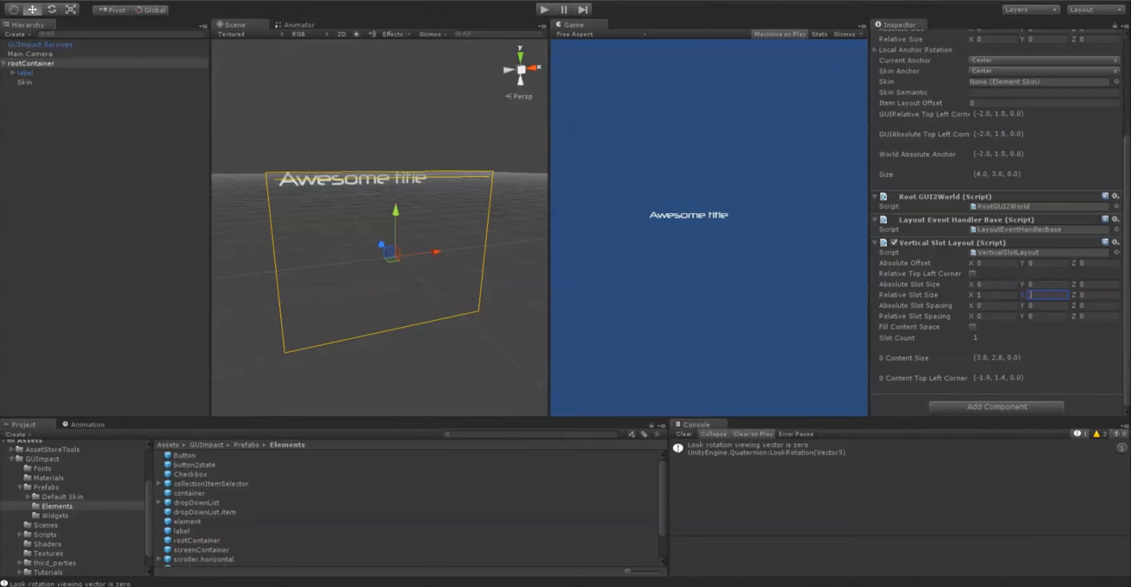
type(".2")
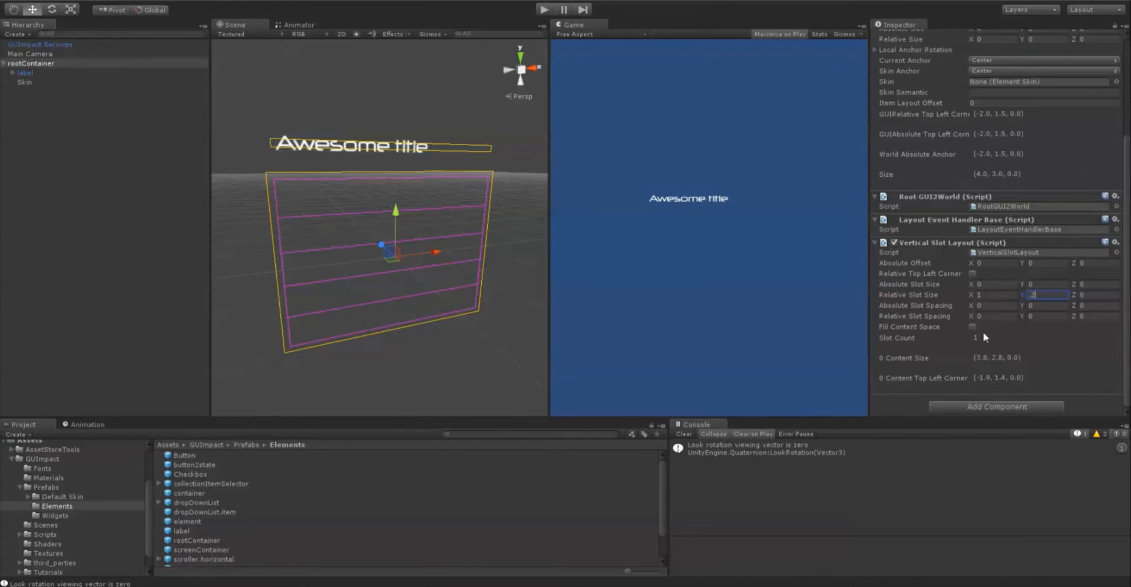
Try a relative slot size Y of 0.25, and settle on 0.22.
key("Return")
type("5")
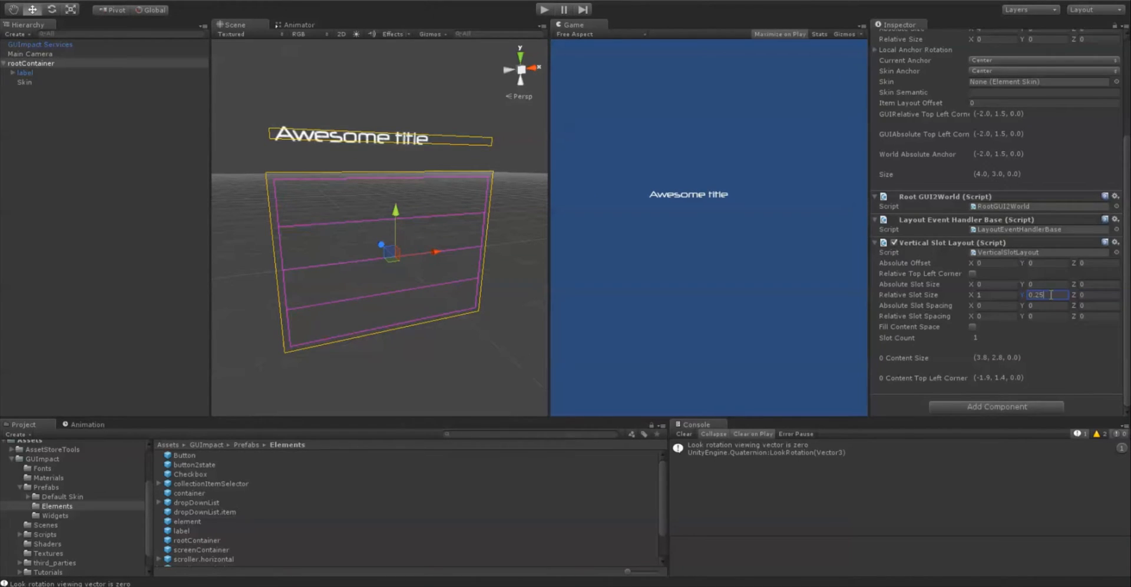
key("BackSpace")
type("2")
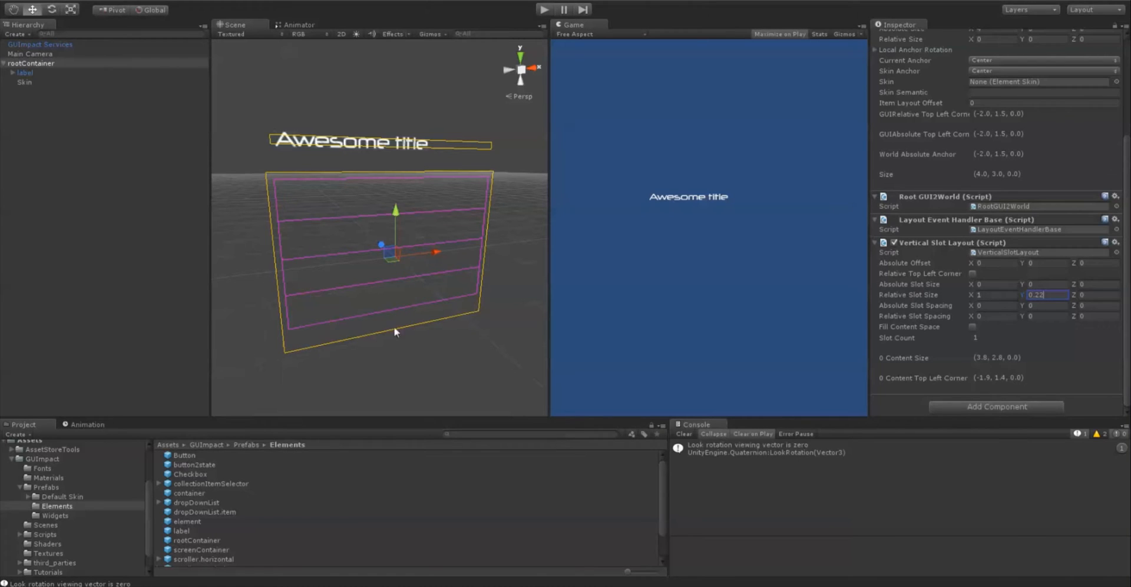
Enable Fill Content Space on the vertical slot layout so the slots stretch over the container's whole content area.
middle_click_drag(396, 329, 394, 295)
scroll(390, 296, "up", 5)
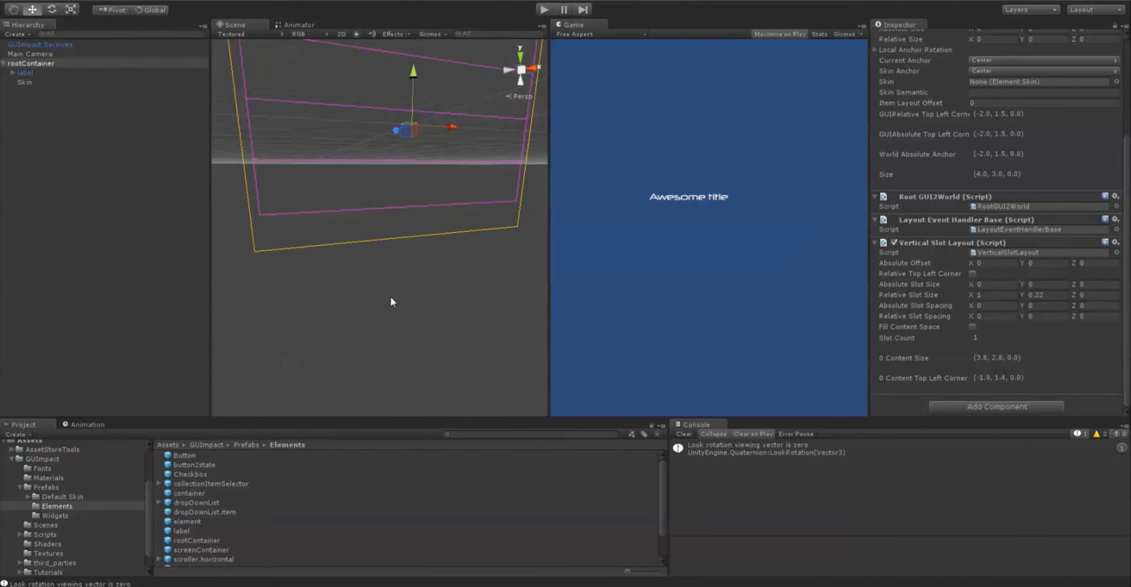
scroll(375, 296, "down", 2)
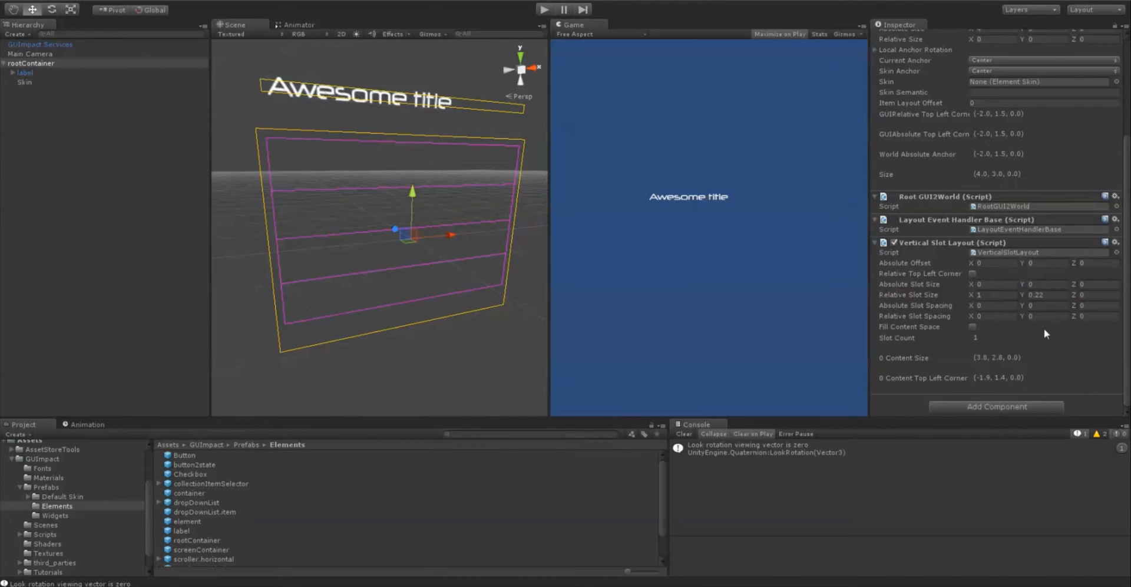
left_click(972, 326)
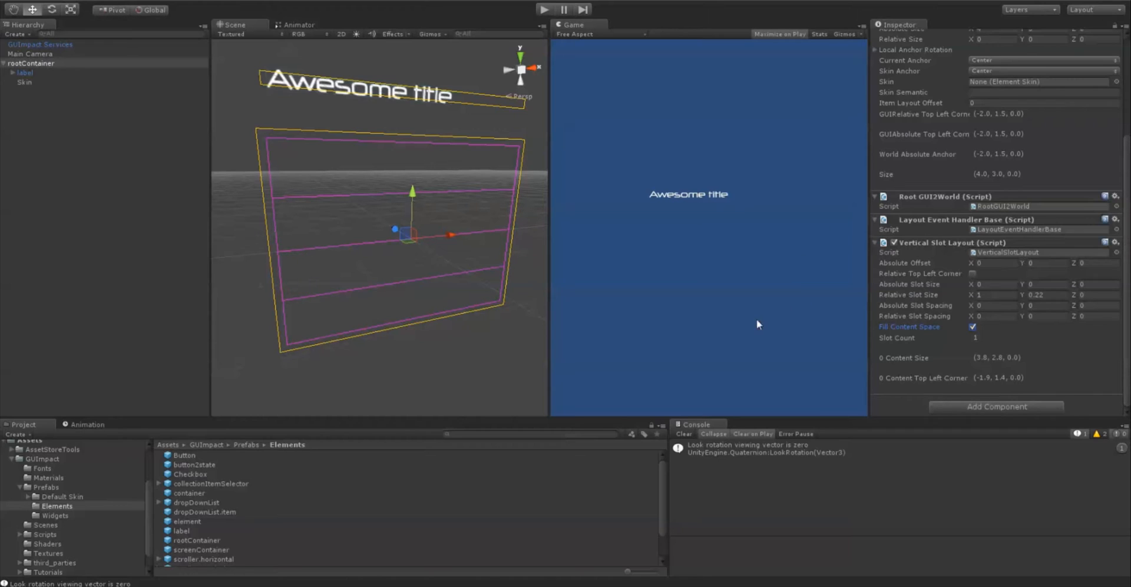
Set the vertical slot layout's absolute slot spacing Y to 0.03 to separate the slots.
left_click(1052, 295)
middle_click_drag(354, 202, 349, 218)
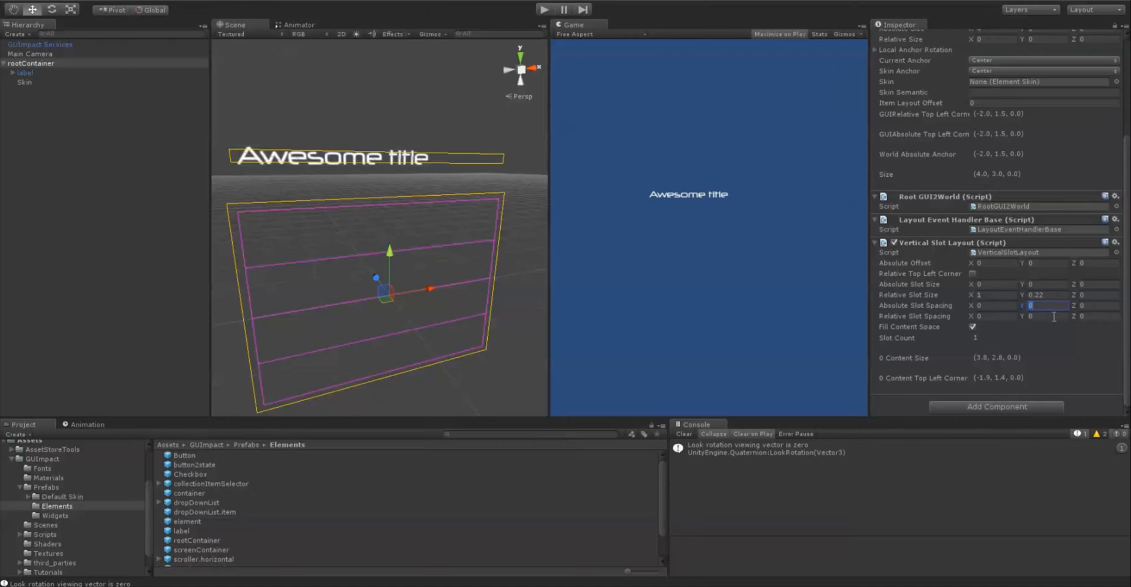
type(".03")
key("Return")
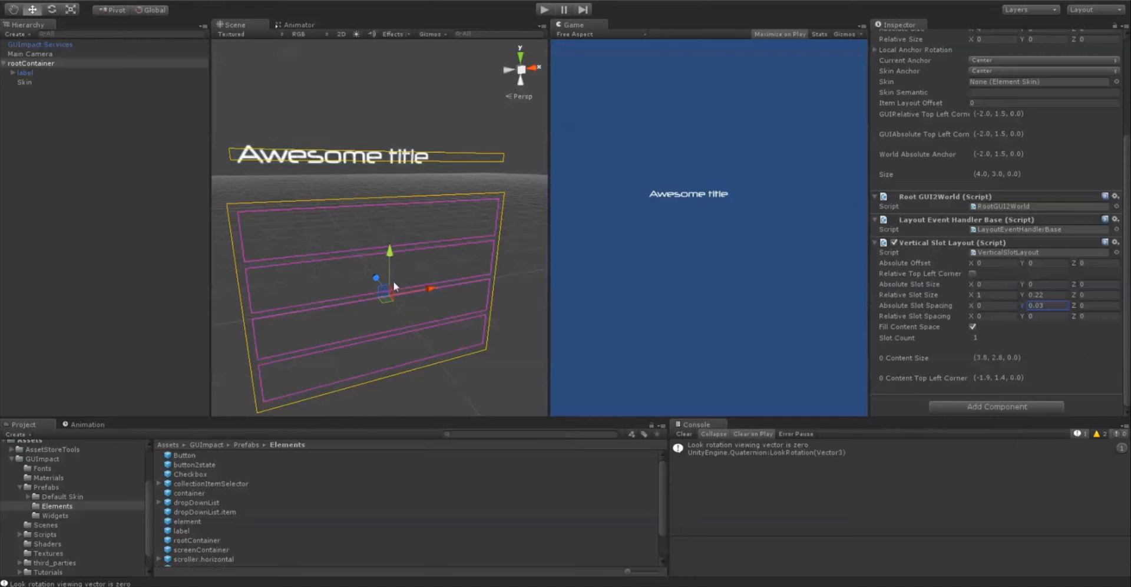
scroll(393, 281, "up", 5)
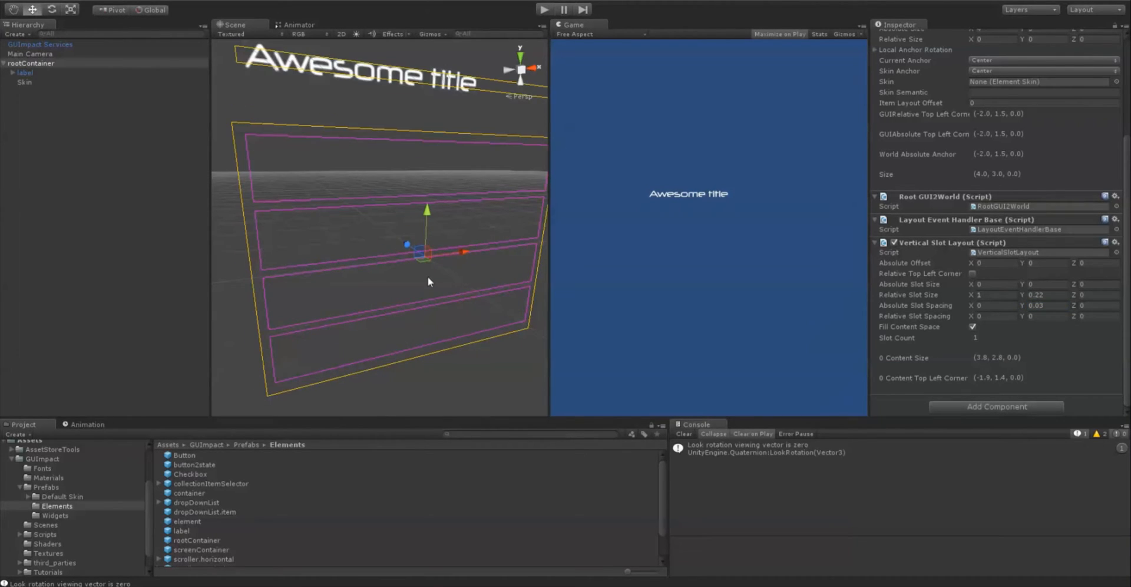
scroll(428, 281, "down", 3)
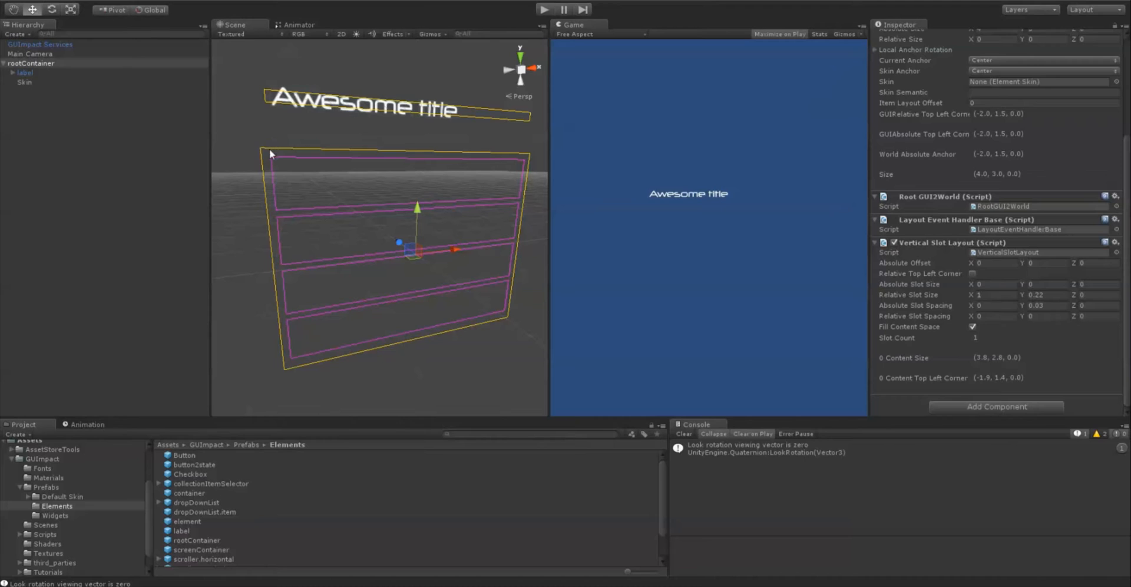
Rename the label object under rootContainer as 00 Title to assign it to the first slot.
left_click(26, 73)
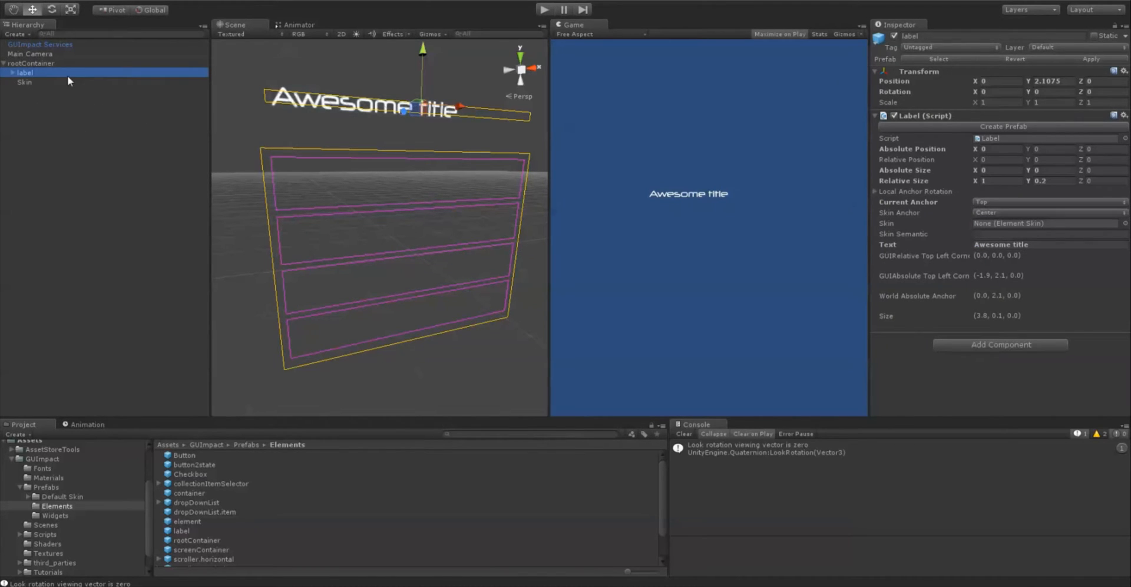
left_click(68, 76)
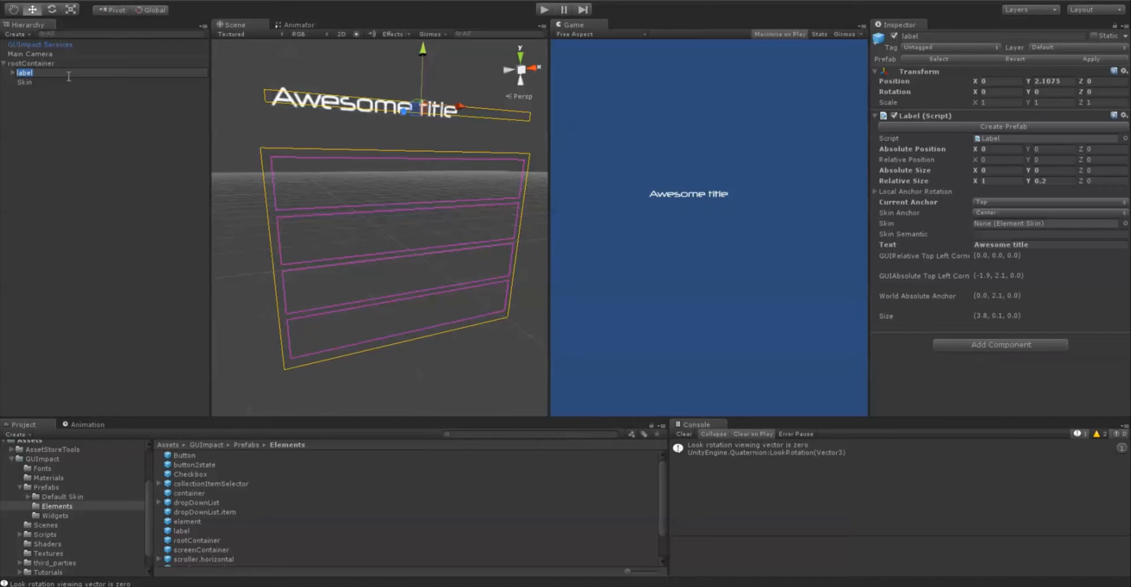
type("00")
type("Title")
key("Return")
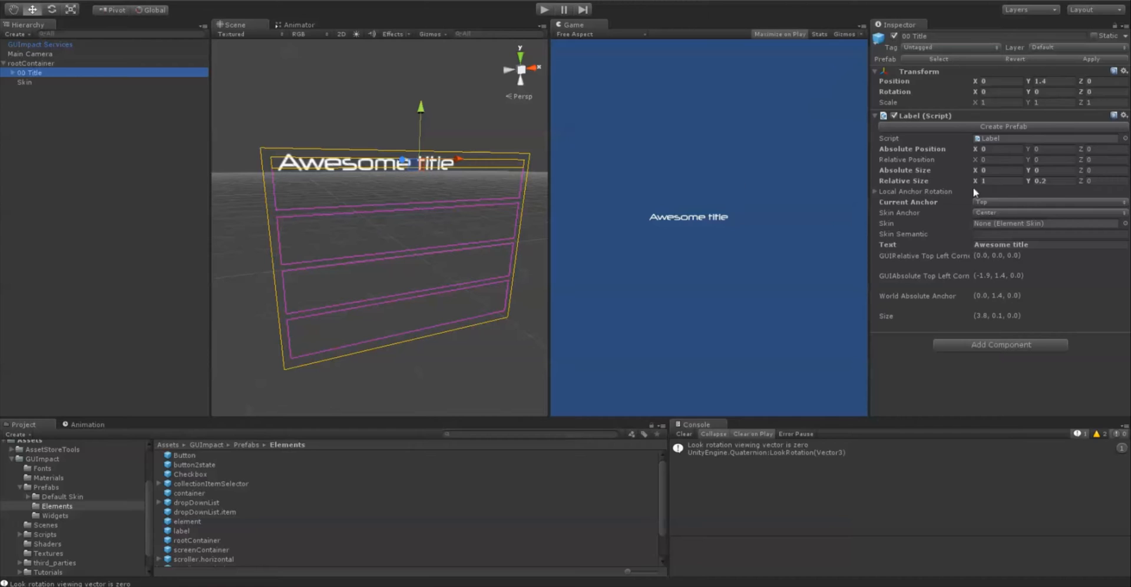
Set the 00 Title label's relative size Y to 1 so it fills the height of its slot.
left_click(1054, 181)
type("0.15")
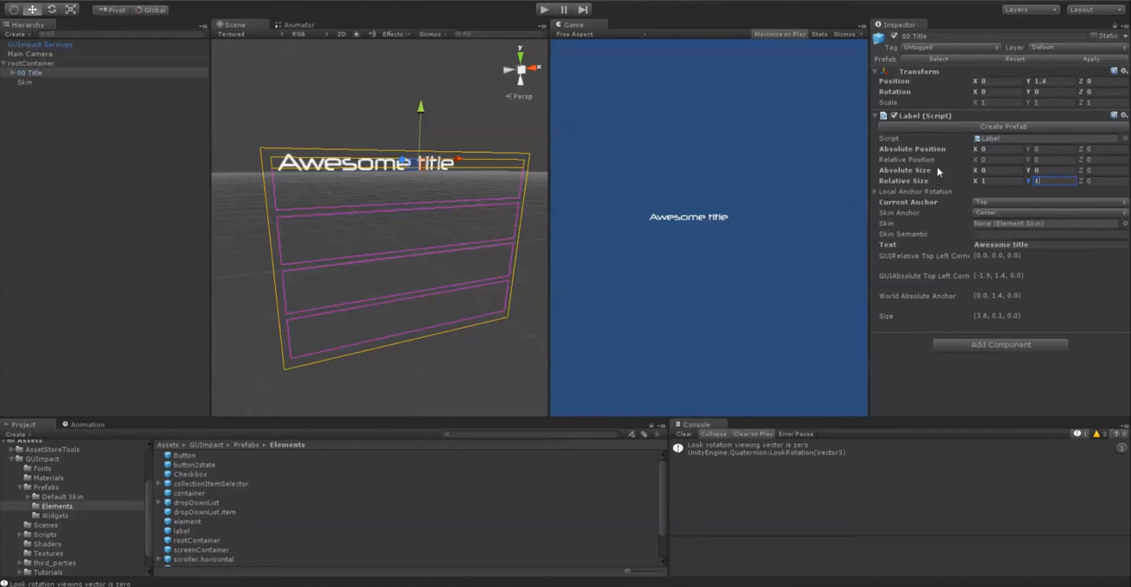
key("Return")
double_click(1036, 181)
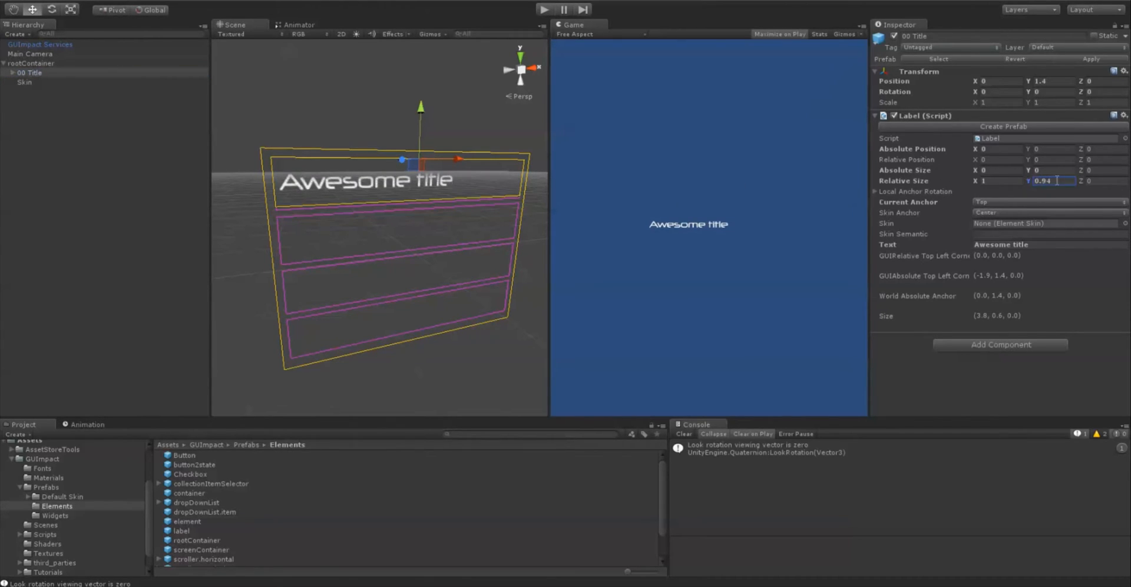
type("1")
key("Return")
Change the 00 Title label's current anchor to Center.
left_click(998, 202)
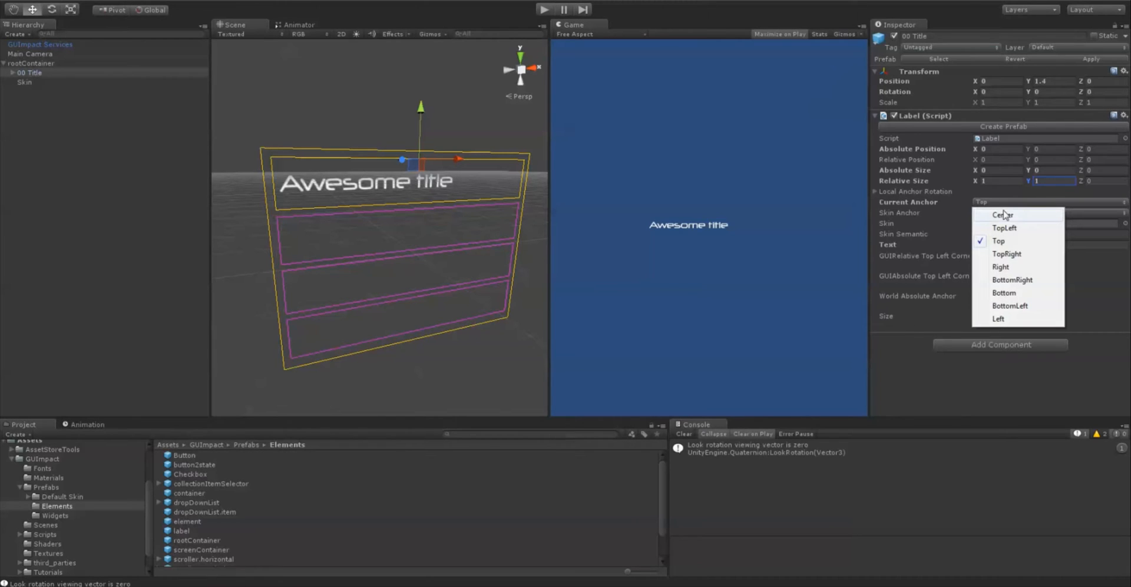
left_click(1003, 214)
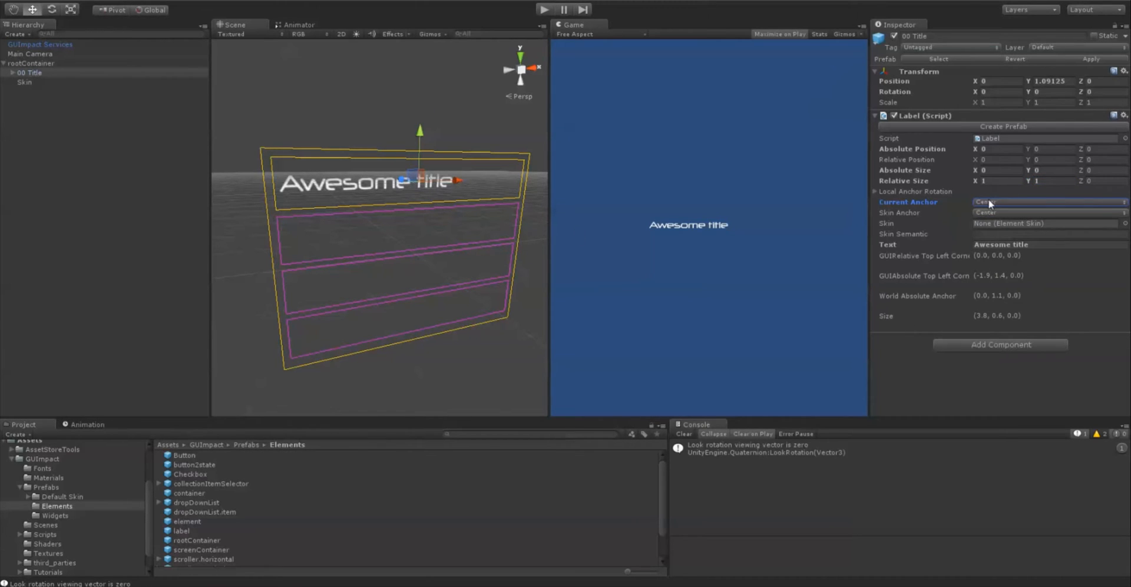
mouse_move(442, 203)
middle_mouse_down()
mouse_move(365, 206)
mouse_move(449, 210)
mouse_move(433, 213)
middle_mouse_up()
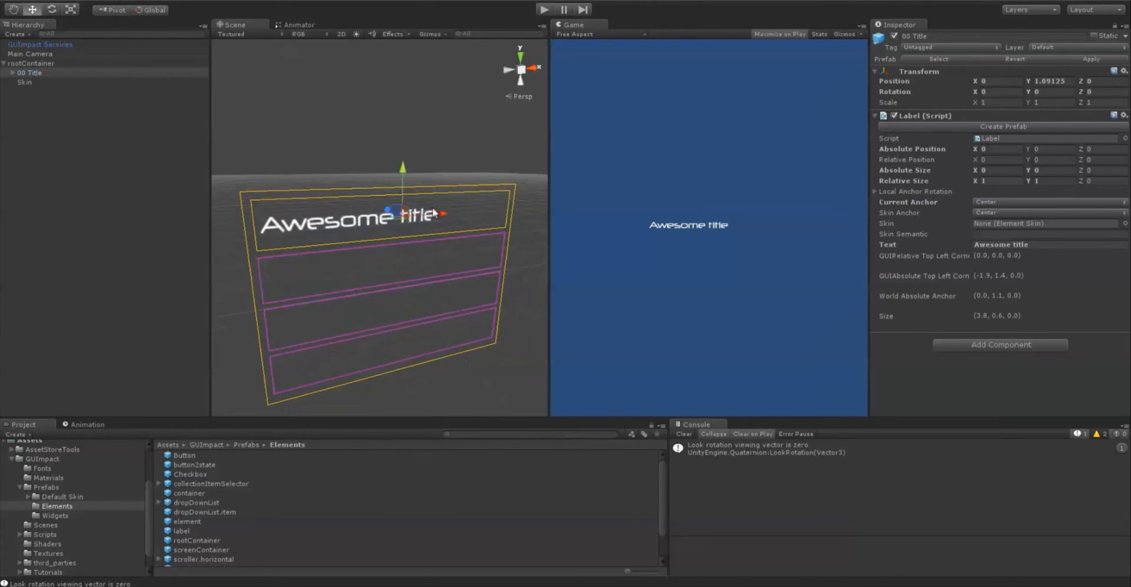
middle_click_drag(386, 258, 377, 214)
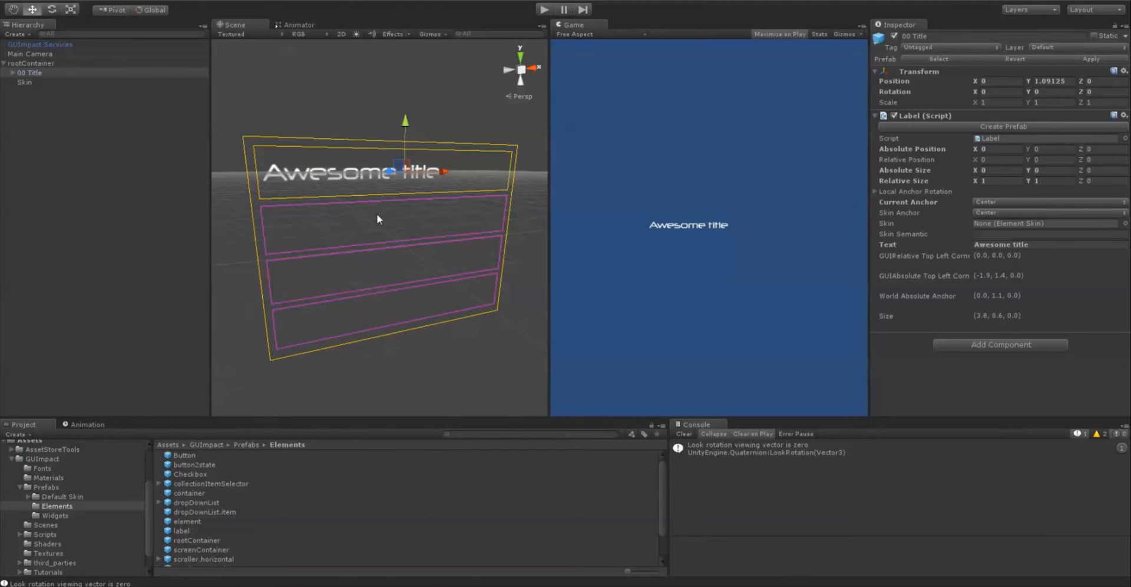
middle_click_drag(292, 168, 306, 169)
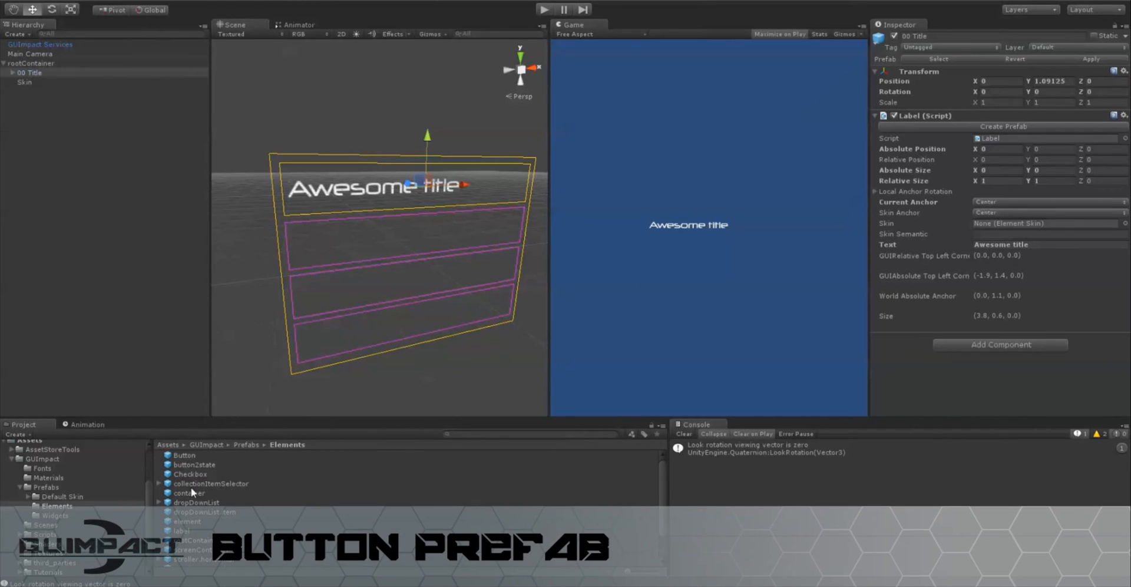
Add an instance of the Button prefab as a child of rootContainer and select it.
left_click_drag(189, 456, 36, 63)
left_click(35, 65)
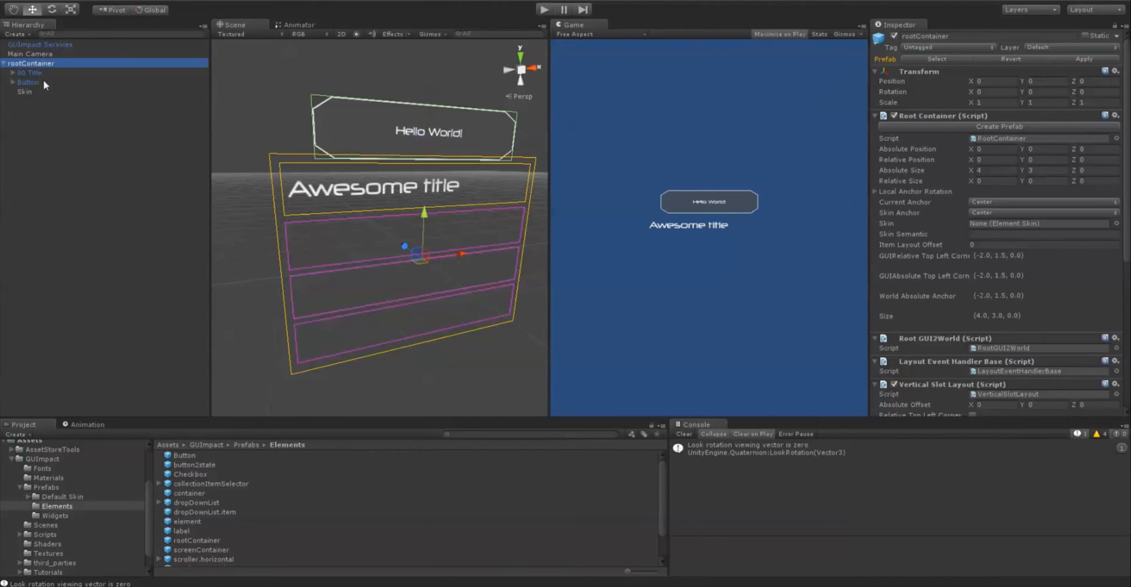
left_click(37, 82)
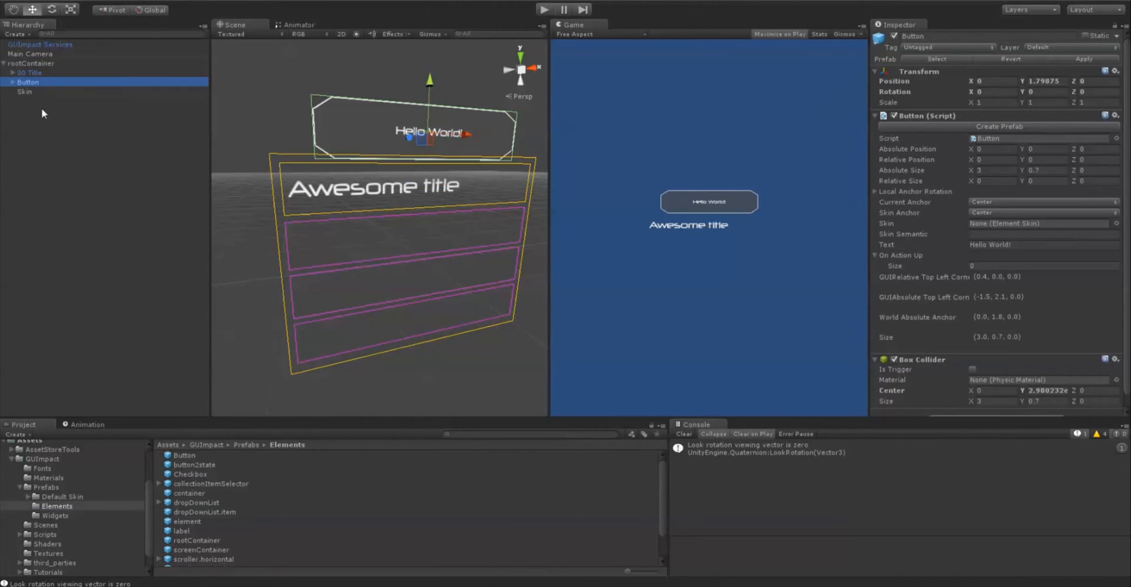
Rename the new button as 02 Start to assign it to the third slot.
key("F2")
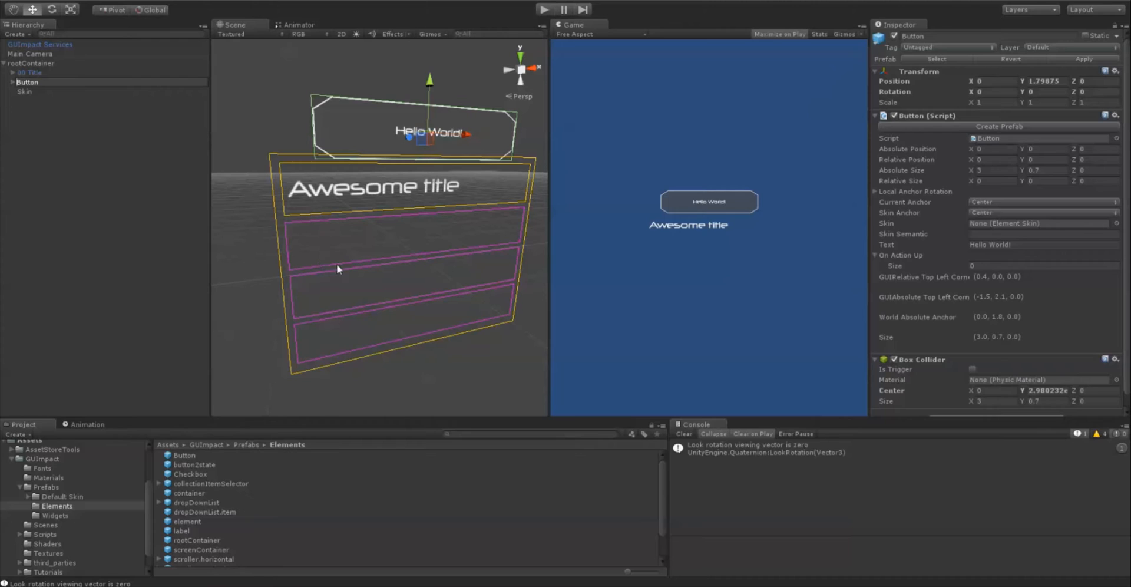
type("02")
key("shift+End")
type("Start")
key("Return")
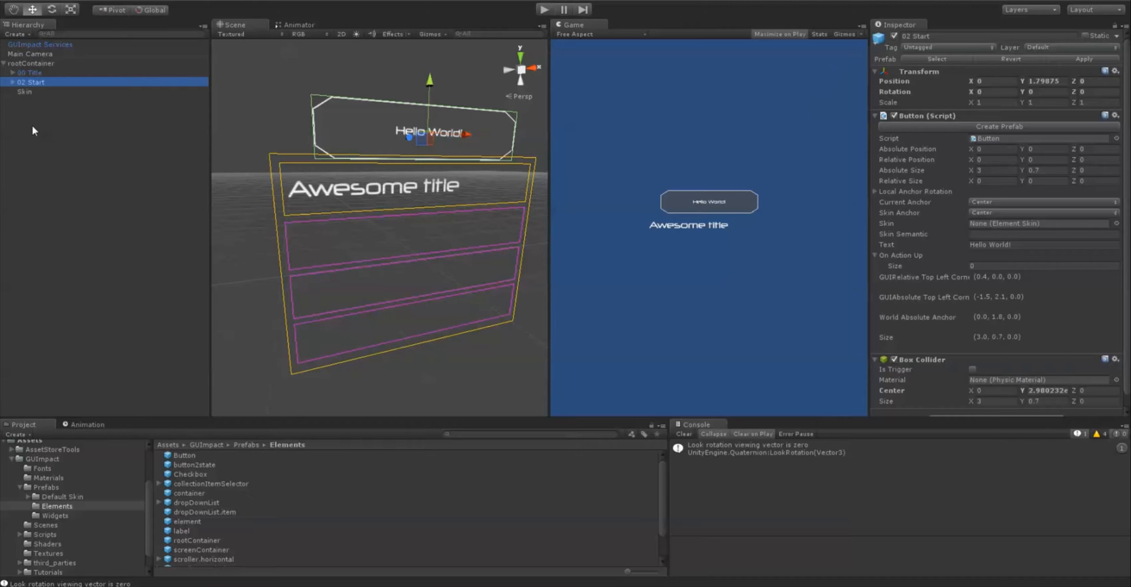
Fit the 02 Start button to its slot with absolute position X 0, absolute size X and Y 0, and relative size X and Y 1.
left_click(975, 148)
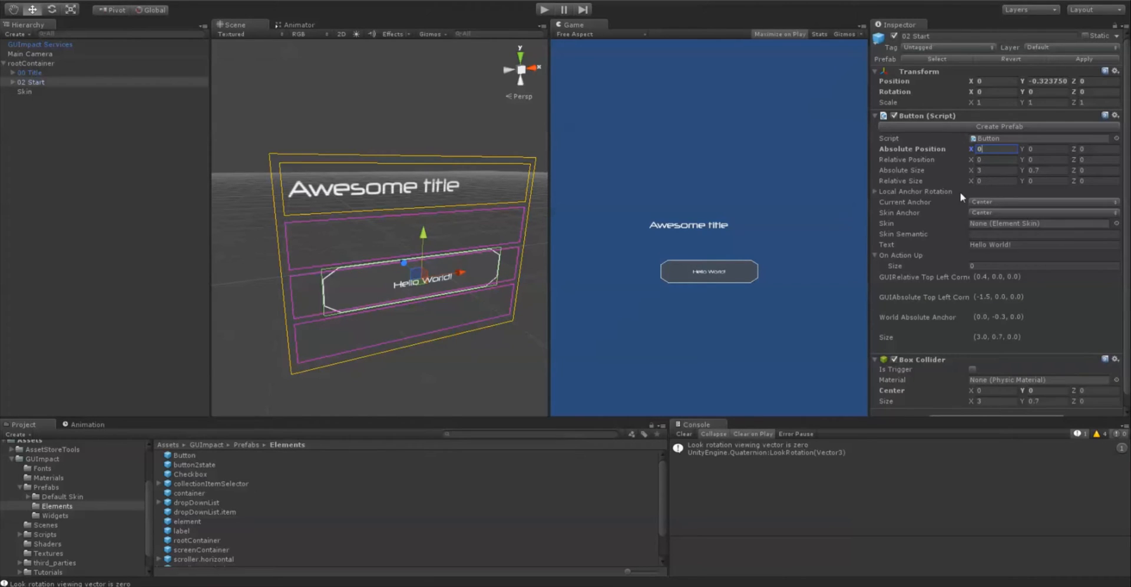
left_click(987, 180)
type("1")
left_click(995, 170)
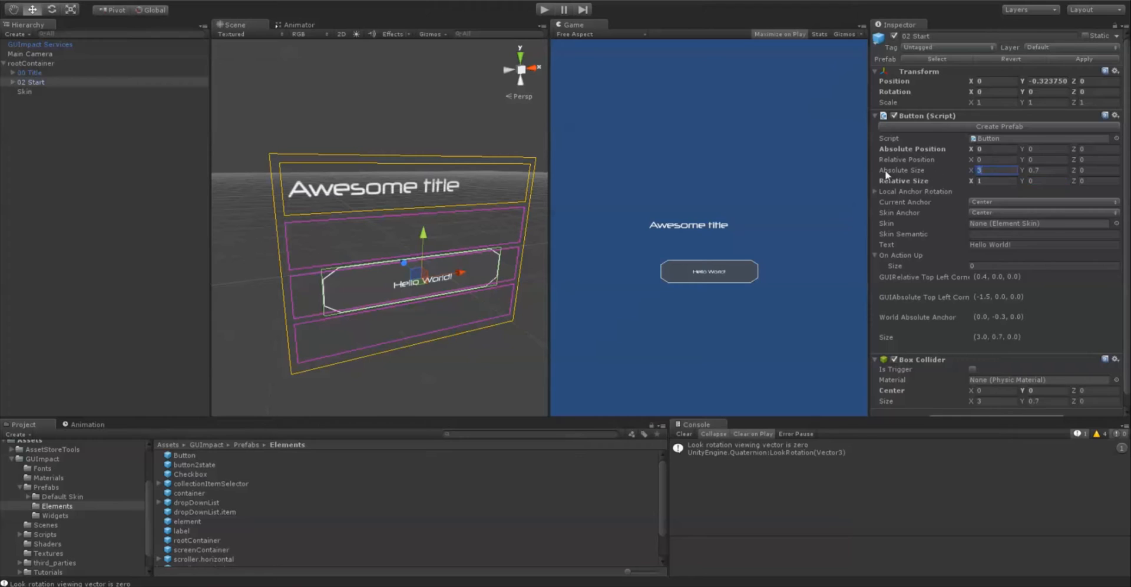
type("0")
key("Tab")
type("0")
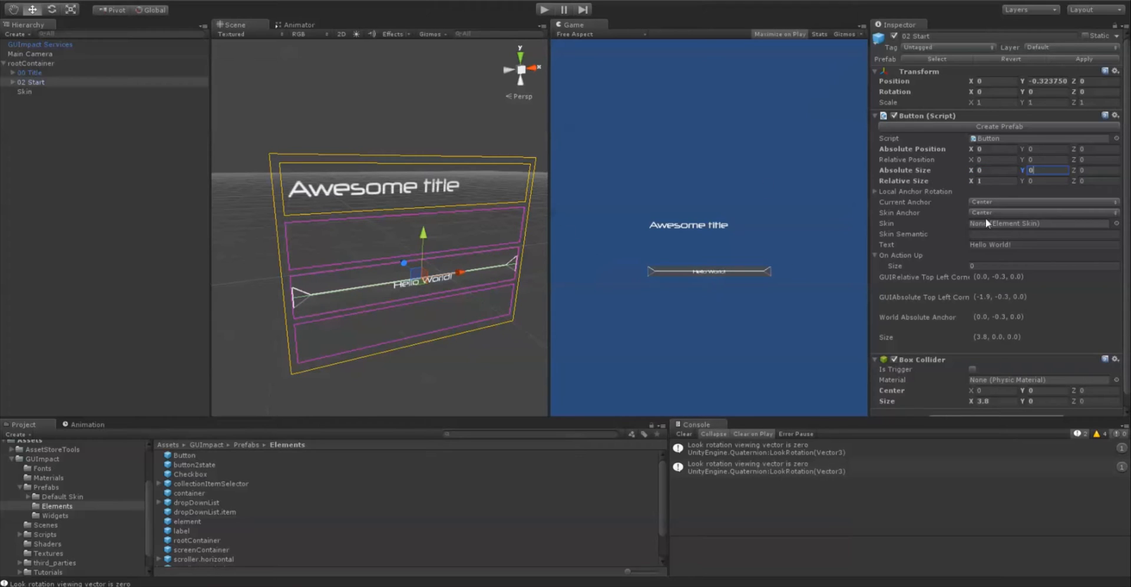
left_click(1044, 180)
type("1")
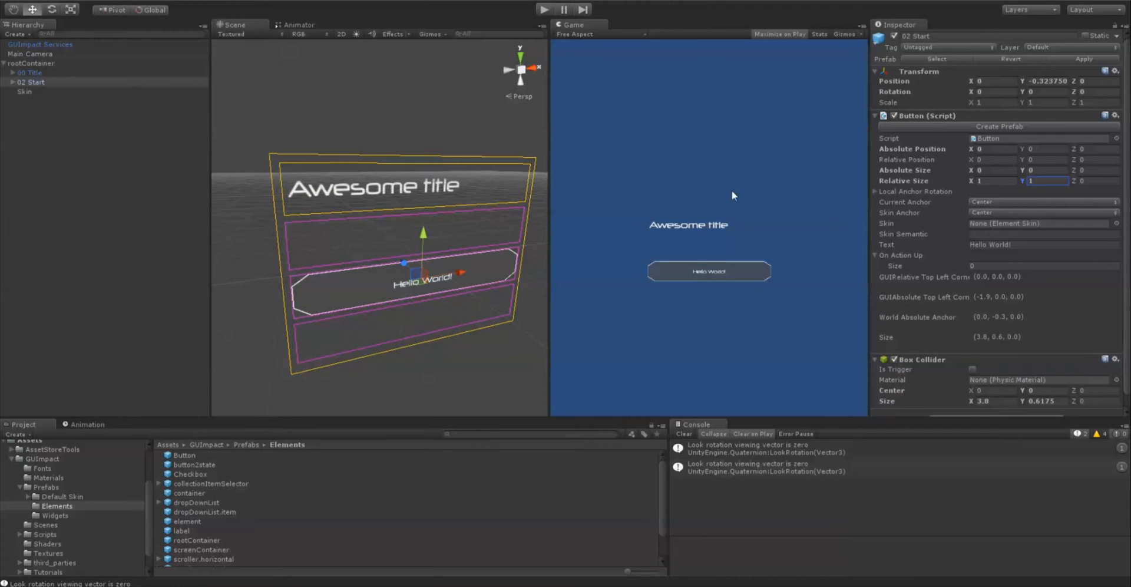
Examine how the 02 Start button sits in its slot from closer up and at an angle.
middle_click_drag(414, 283, 353, 190)
scroll(347, 165, "up", 6)
right_click_drag(354, 190, 373, 206)
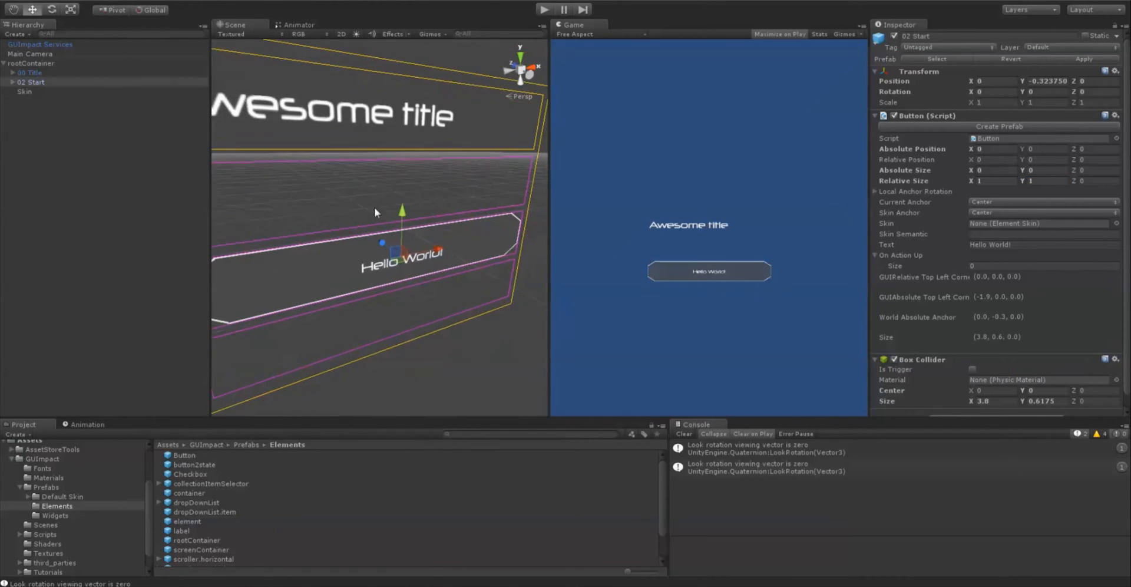
scroll(377, 207, "down", 3)
middle_click_drag(429, 221, 434, 232)
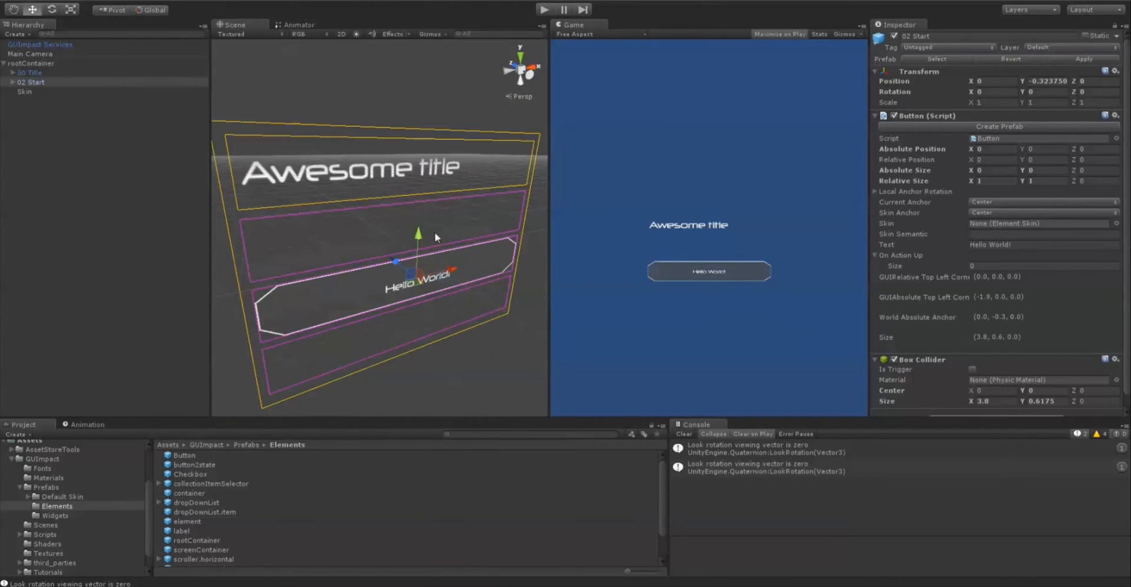
right_click_drag(433, 231, 424, 250)
middle_click_drag(423, 250, 365, 243)
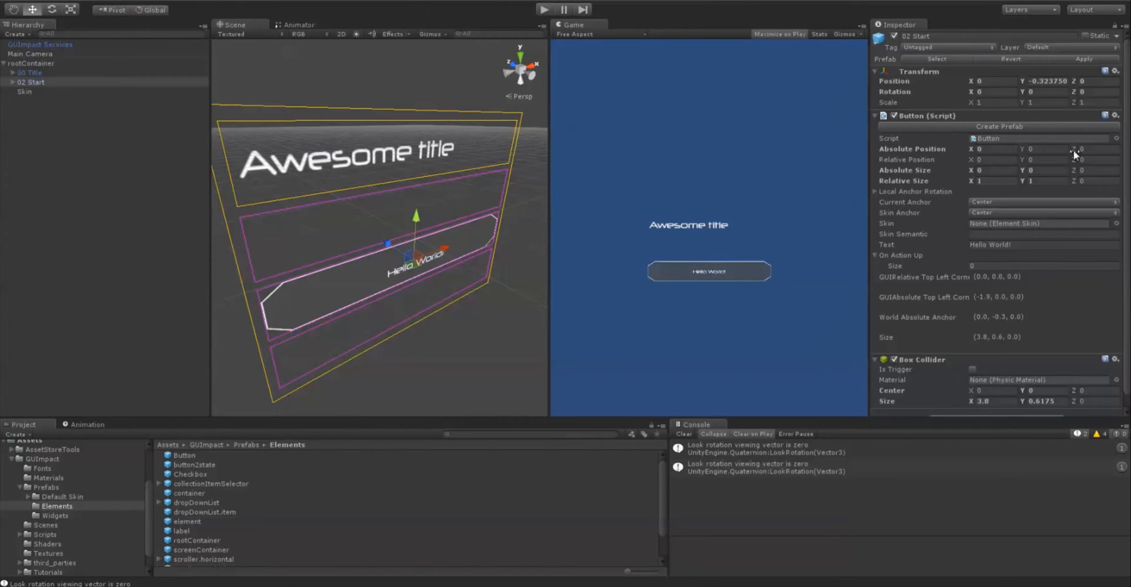
Set the 02 Start button's absolute position Z to -0.2 so it sits in front of its slot.
left_click_drag(1073, 149, 1074, 150)
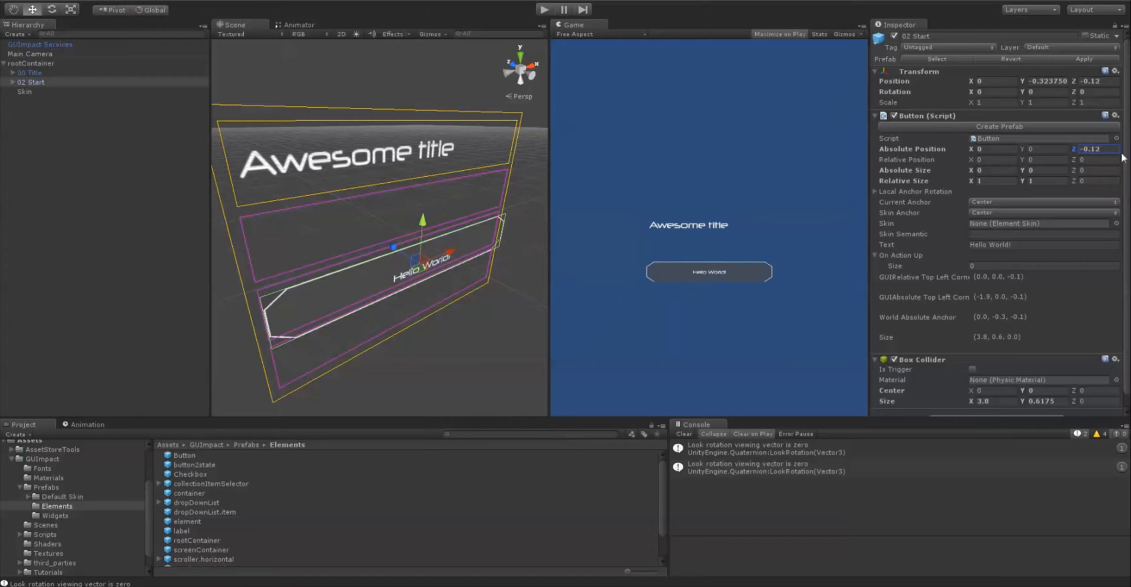
type("-0.2")
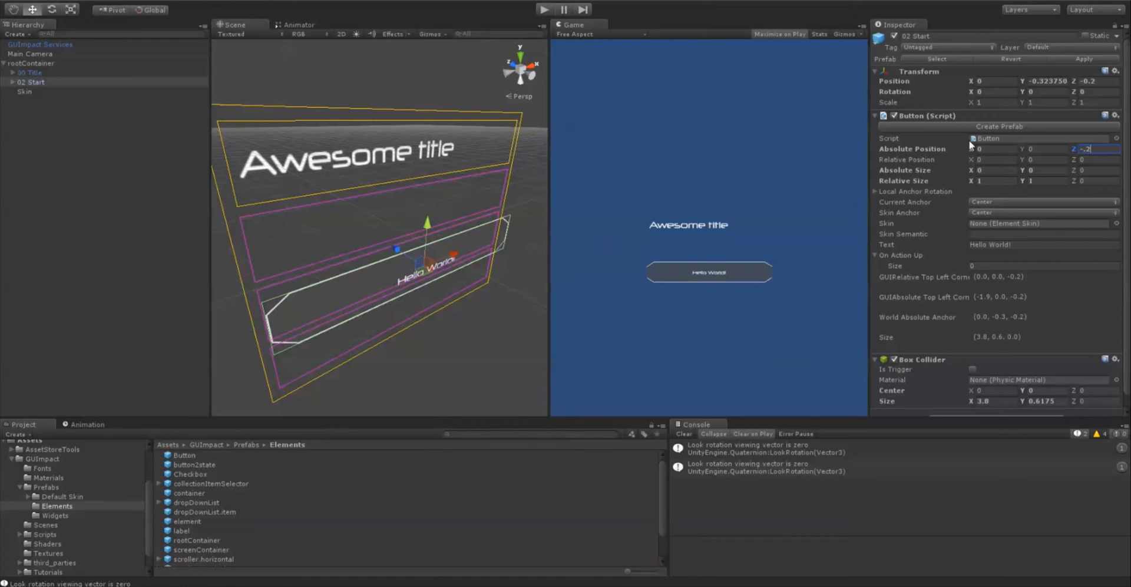
key("Return")
middle_click_drag(384, 243, 397, 251)
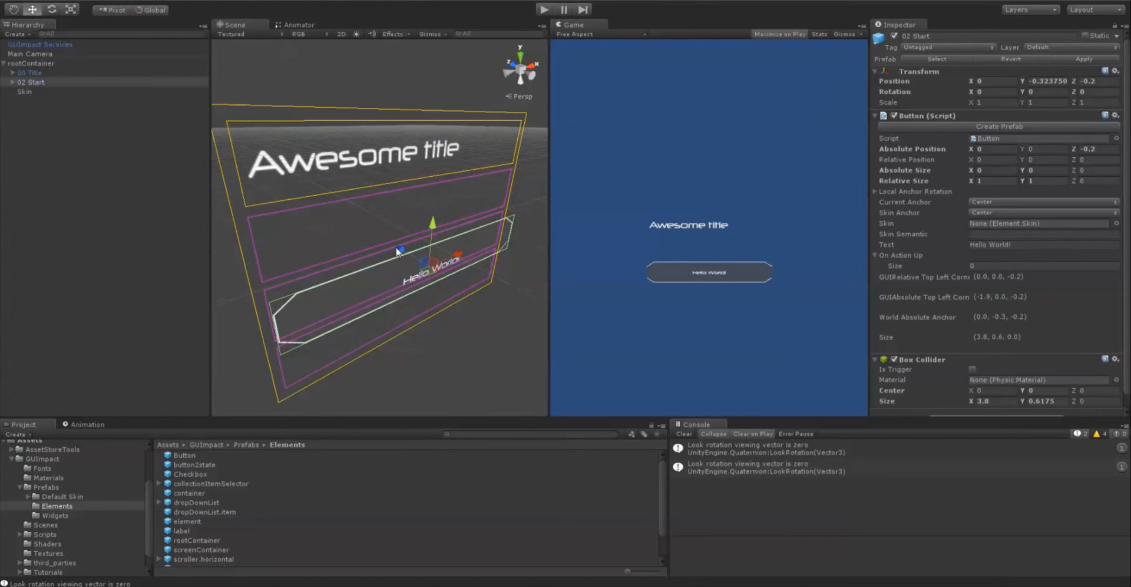
left_click_drag(439, 280, 378, 283, "alt")
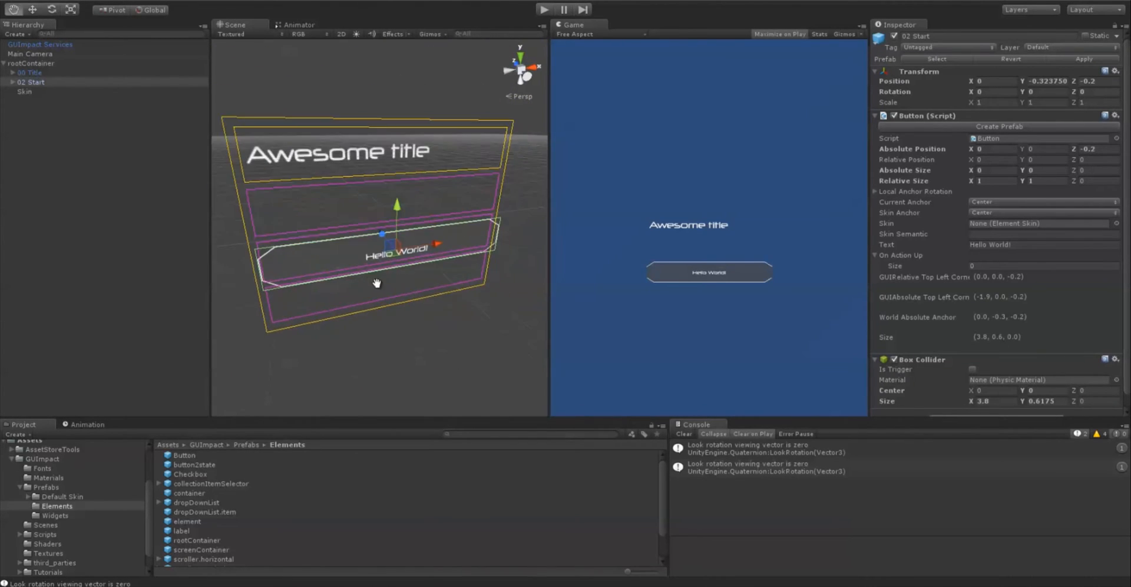
Set the 02 Start button's text to Start.
left_click(1025, 244)
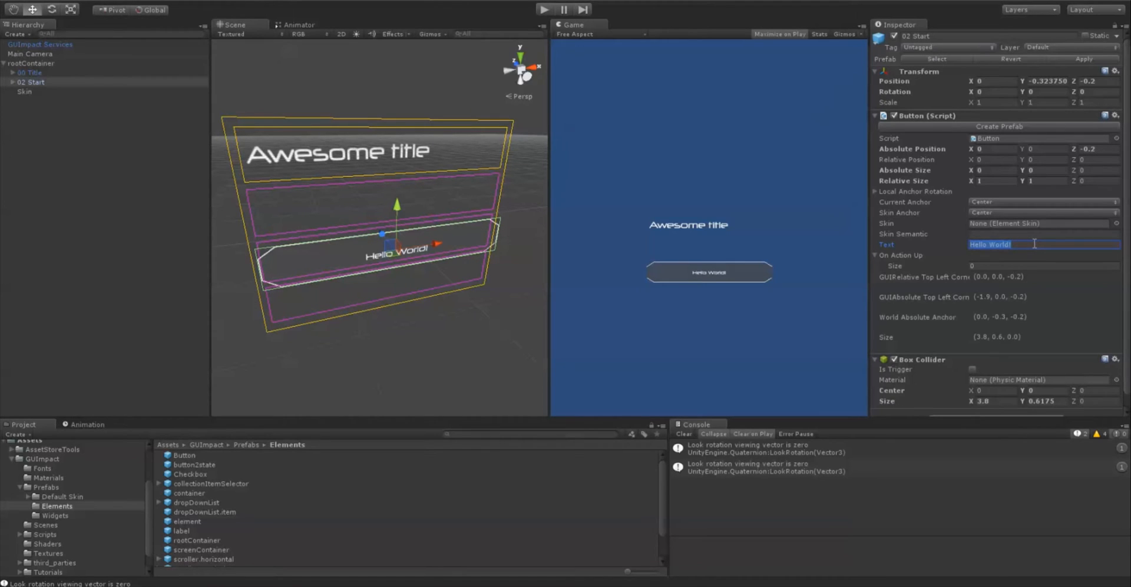
type("Start")
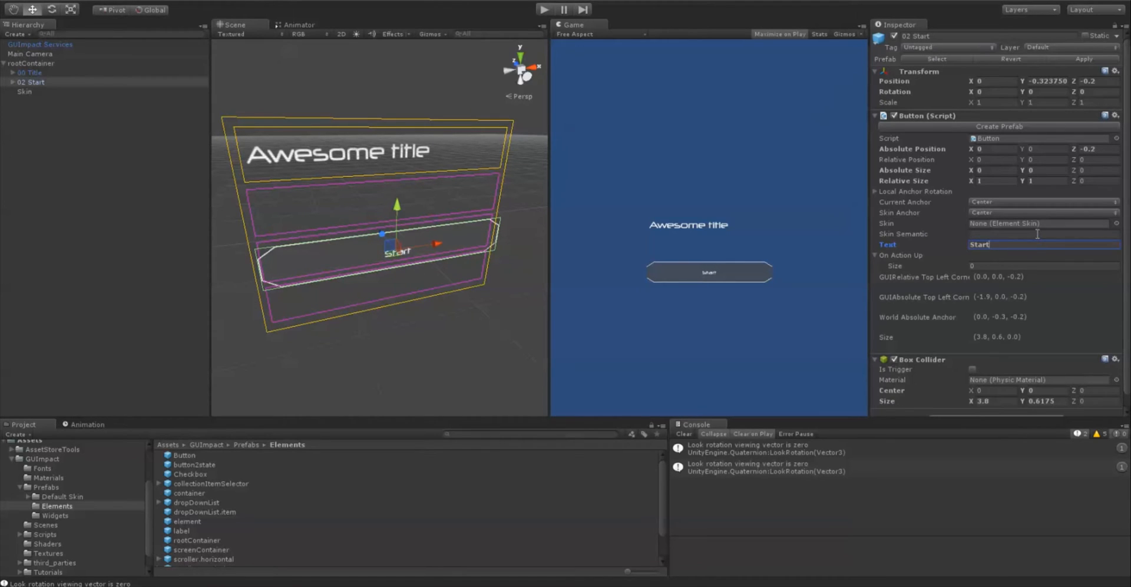
left_click(1037, 235)
left_click(1051, 247)
left_click(1002, 233)
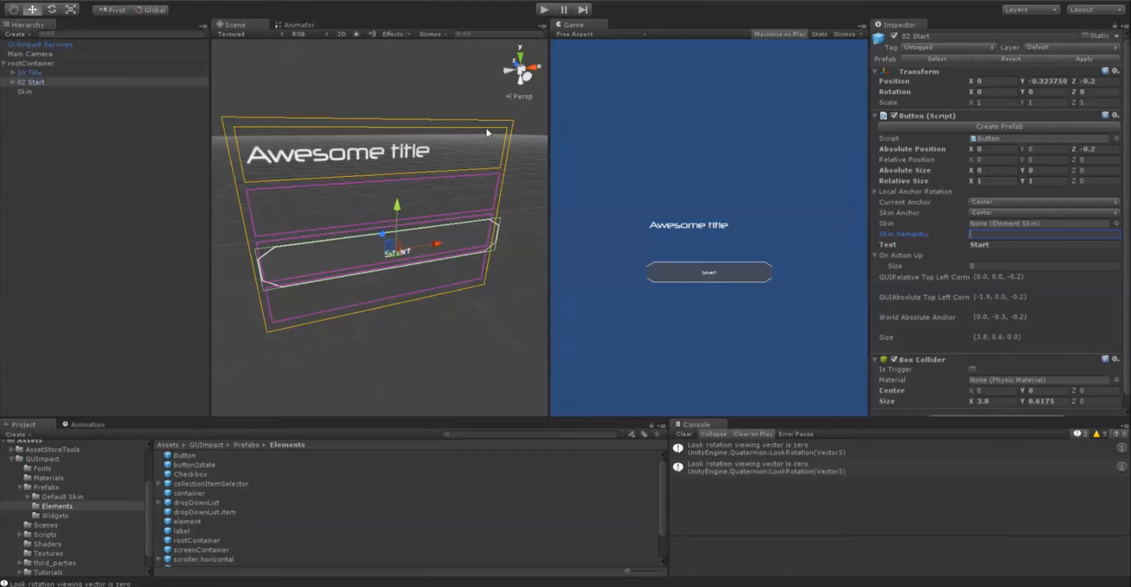
Assign rootContainer as the Focused Element of the Input Dispatcher on GUImpact Services.
double_click(41, 42)
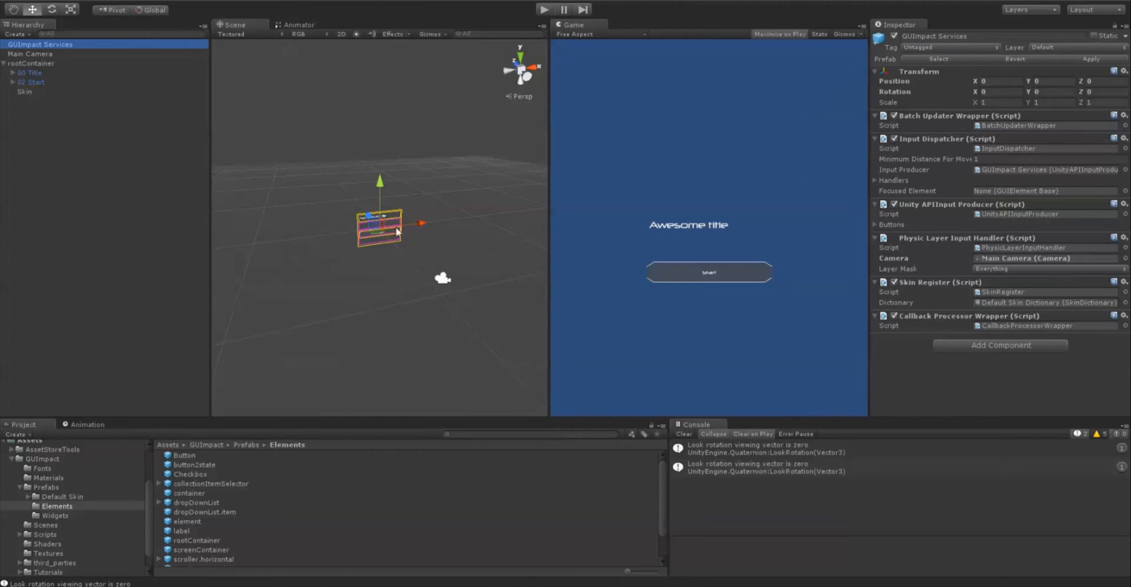
scroll(408, 237, "up", 3)
scroll(408, 238, "up", 3)
scroll(424, 252, "down", 6)
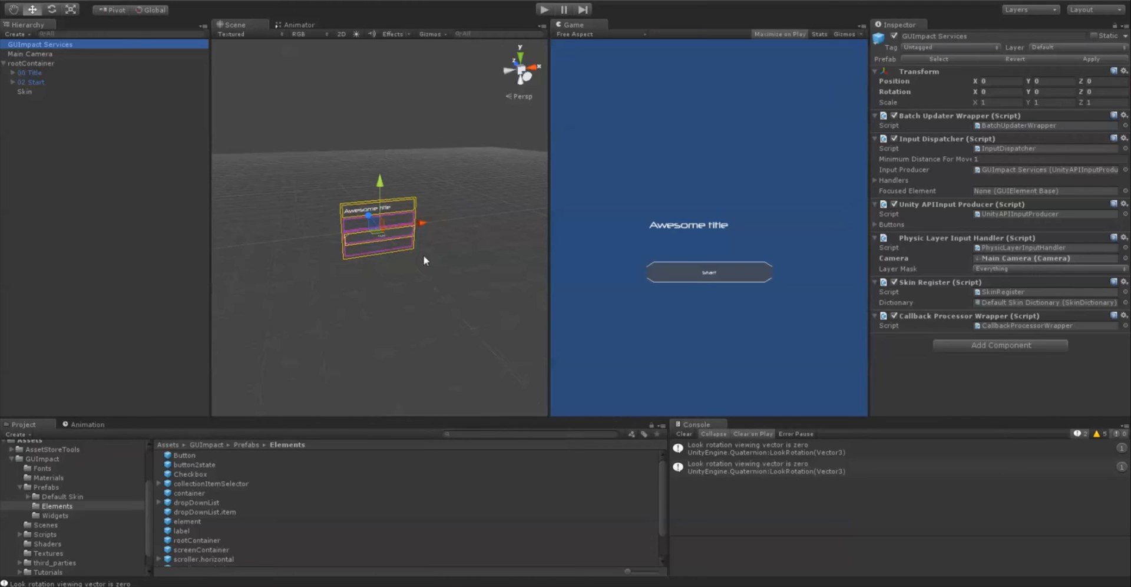
middle_click_drag(436, 242, 415, 256)
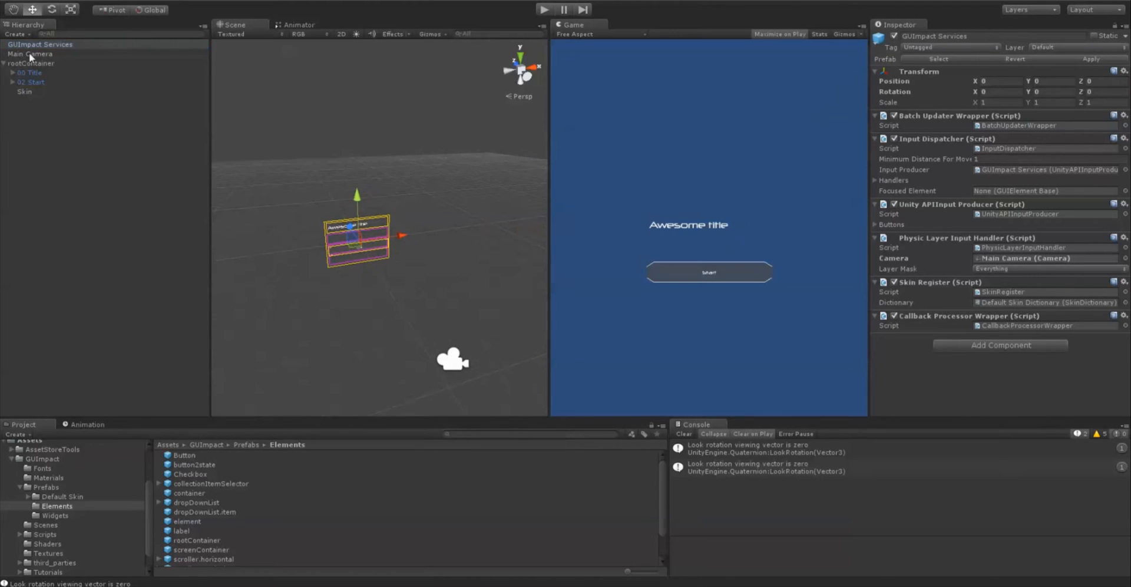
left_click_drag(40, 64, 993, 197)
Run the scene to test the Start button's reaction to the pointer, and stop playback.
left_click(545, 10)
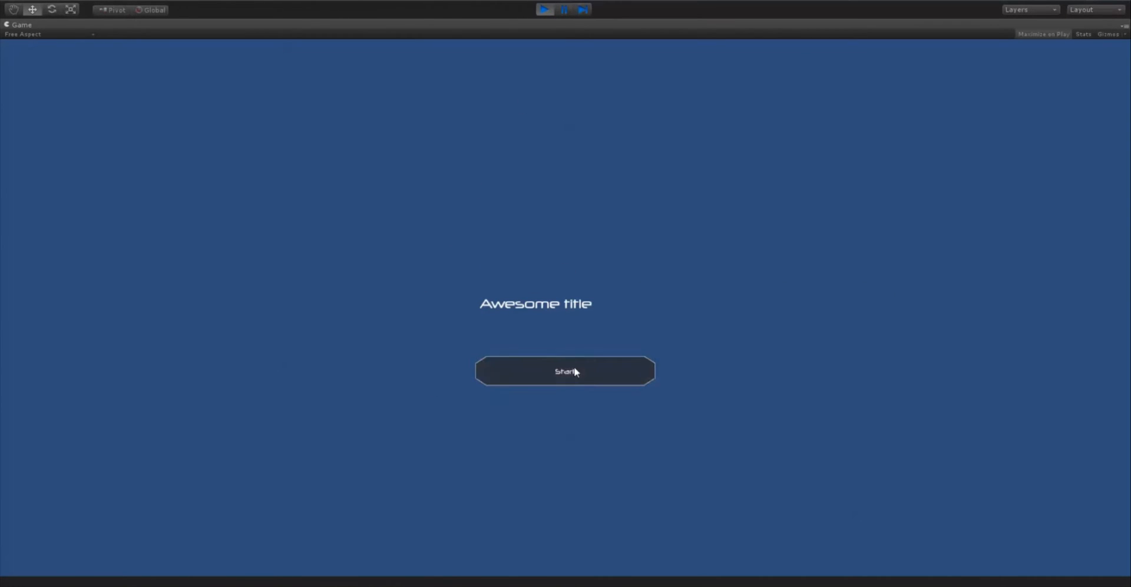
left_click(542, 14)
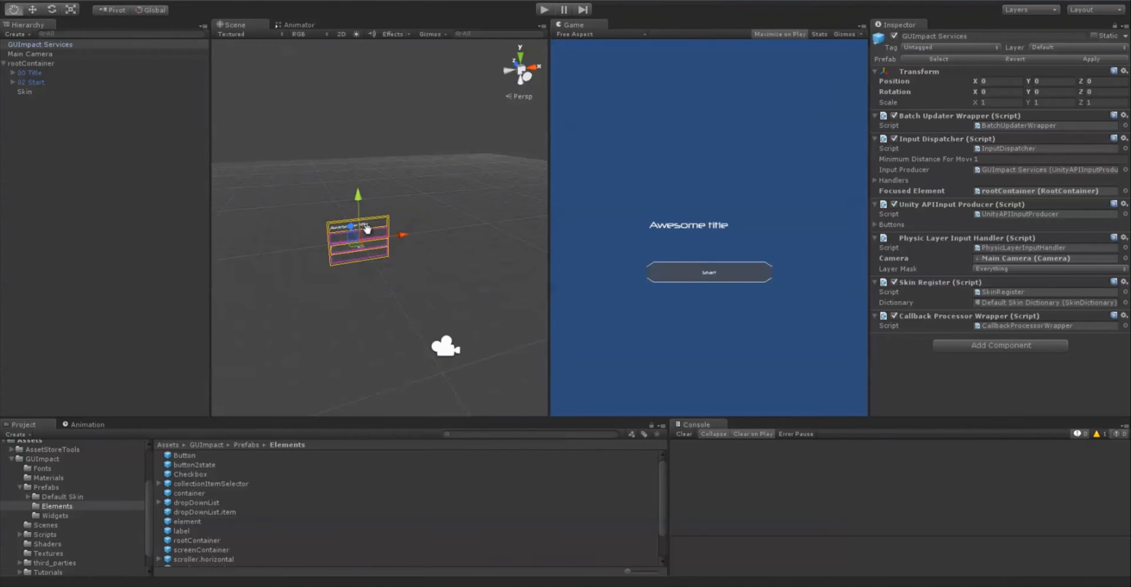
scroll(369, 220, "up", 2)
middle_click_drag(375, 259, 418, 267)
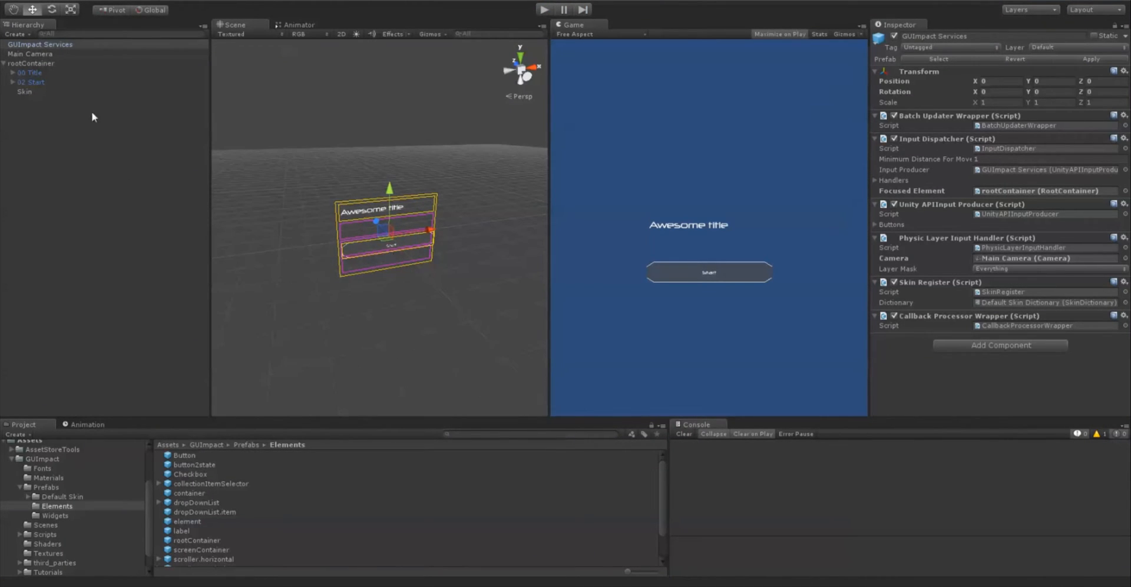
Duplicate the 02 Start button and rename the copy as 03 Quit to assign it to the fourth slot.
left_click(36, 82)
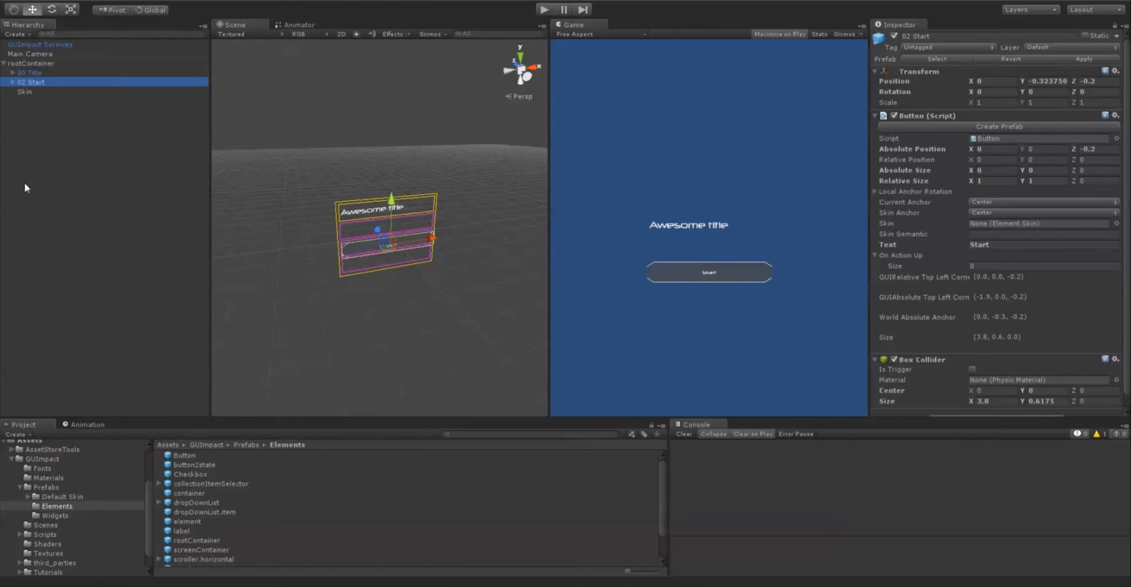
key("ctrl+d")
left_click(21, 91)
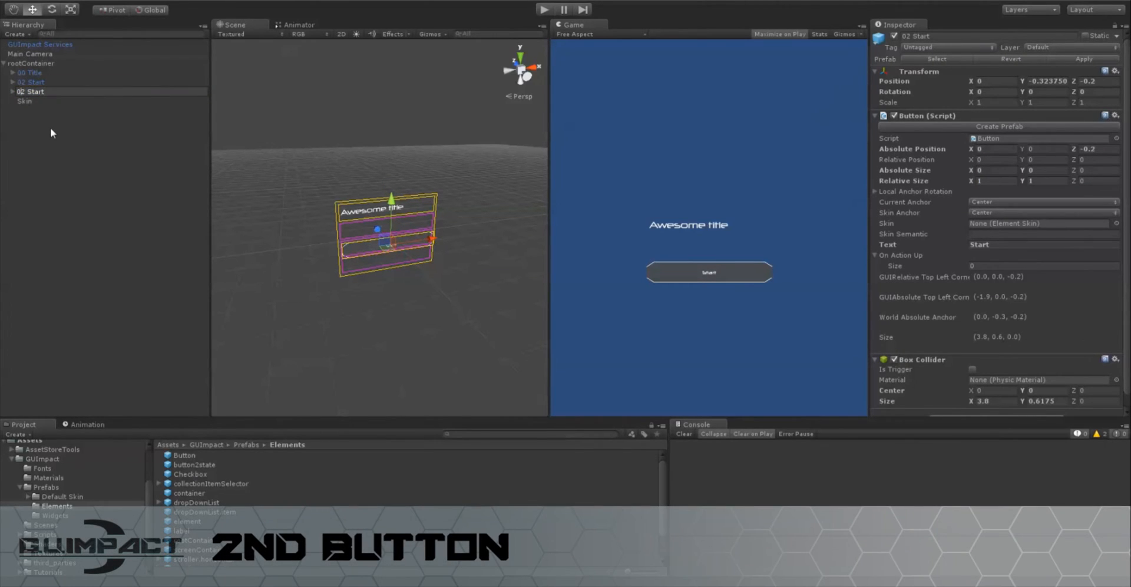
key("BackSpace")
type("3")
double_click(52, 94)
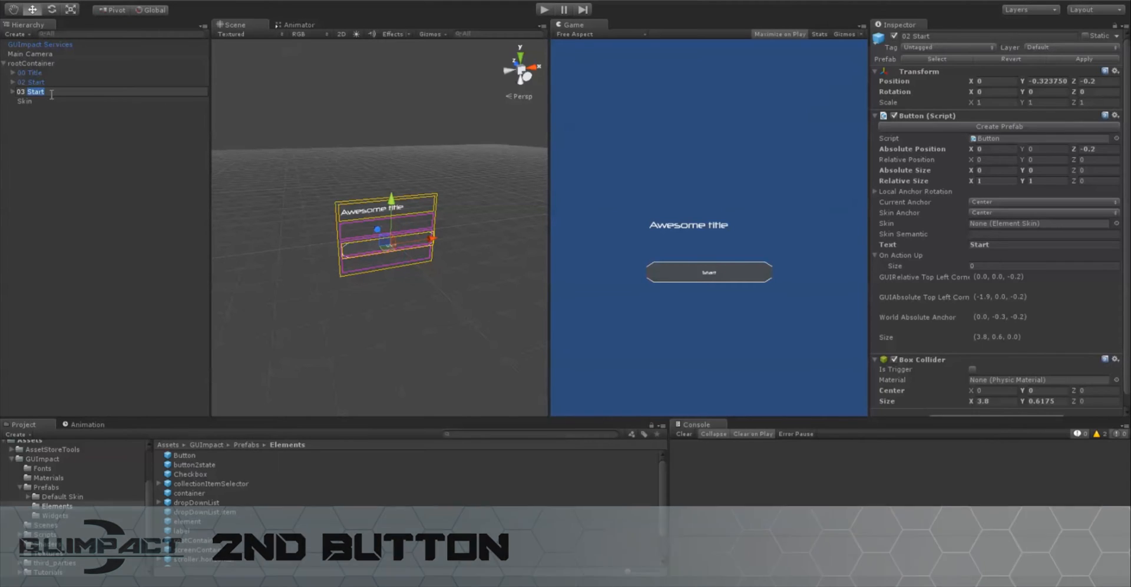
key("BackSpace")
type("Q")
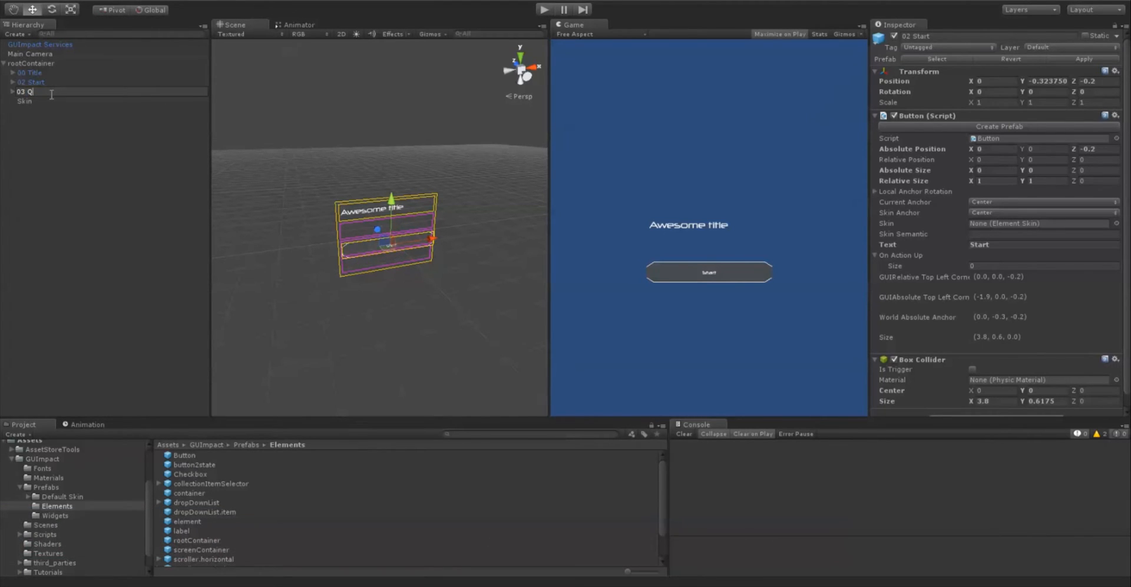
type("uit")
key("Return")
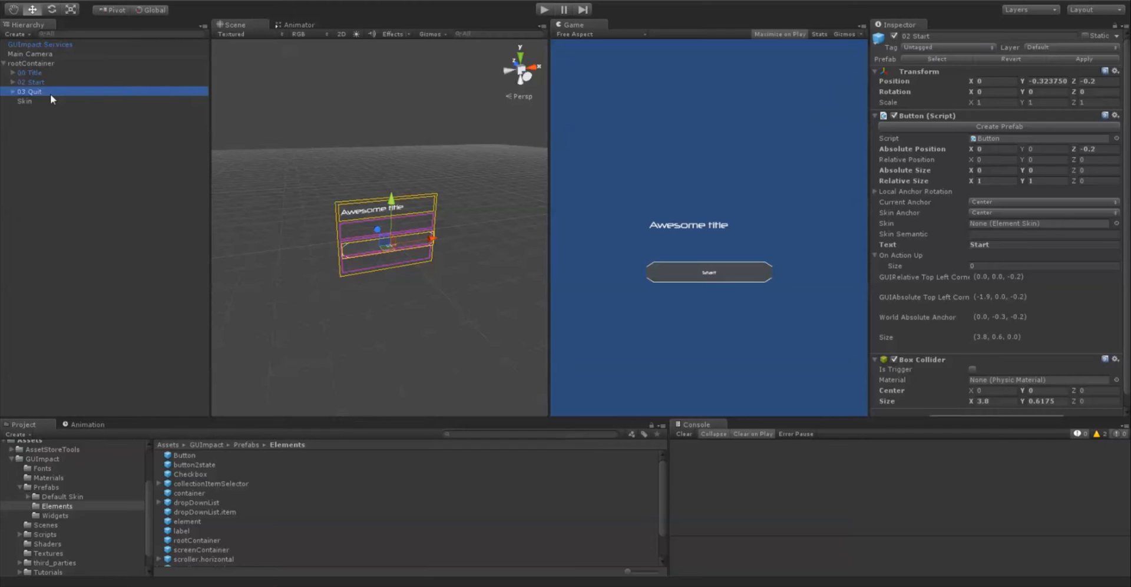
Set the 03 Quit button's text to Quit and re-enter its relative size X as 1.
left_click(1000, 246)
type("Quit")
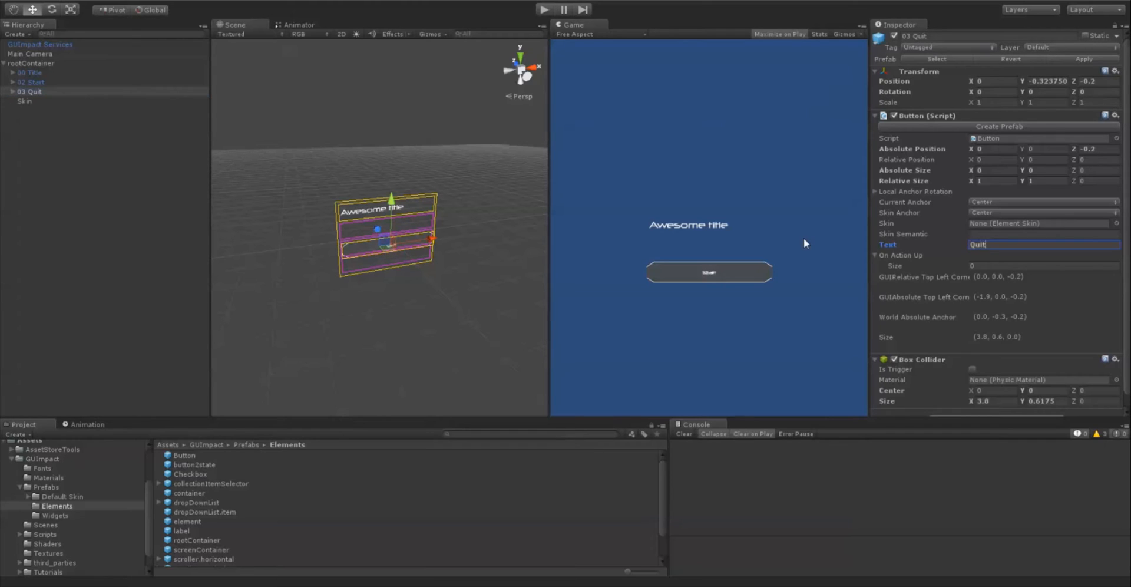
left_click(978, 180)
type("0.98")
type("1")
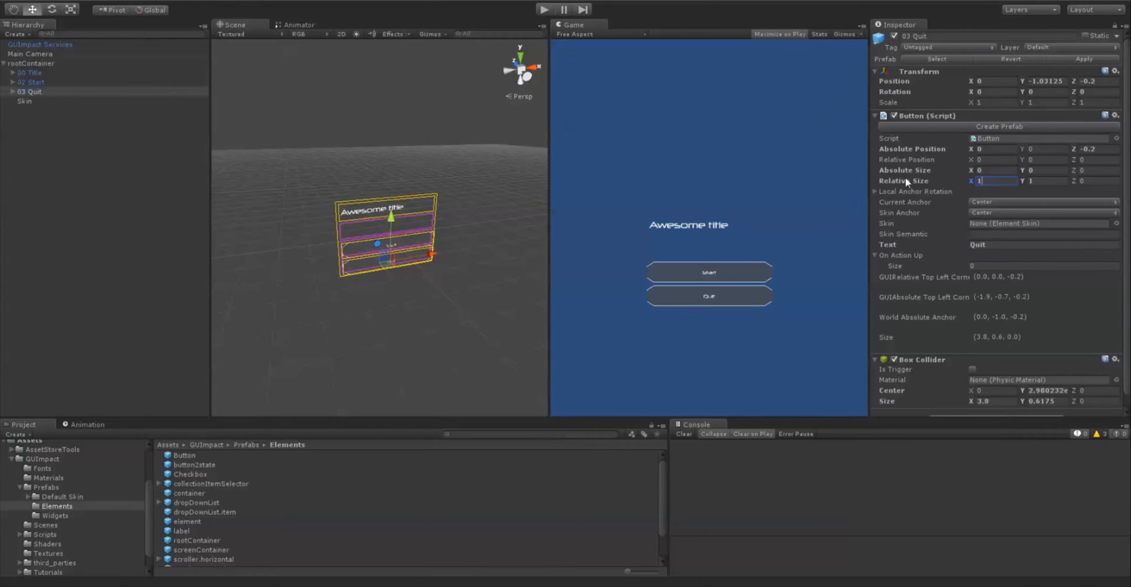
scroll(430, 298, "up", 6)
left_click_drag(431, 315, 454, 336, "alt")
scroll(451, 266, "up", 5)
scroll(454, 335, "down", 4)
left_click_drag(462, 300, 437, 286, "alt")
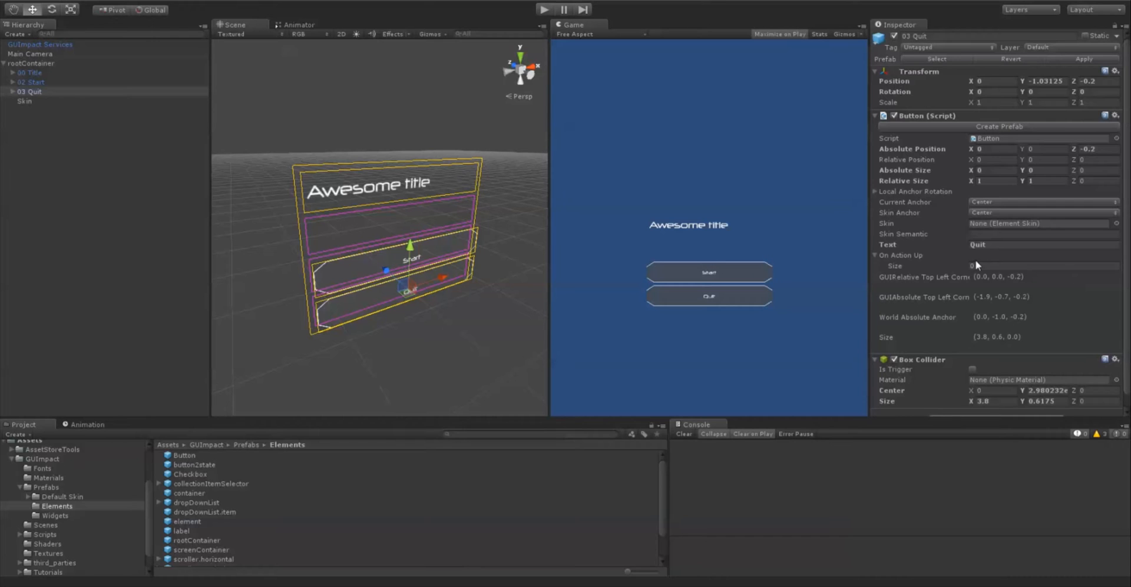
Add one On Action Up callback of type MethodInvoker to the 02 Start button.
left_click(38, 74)
left_click(47, 83)
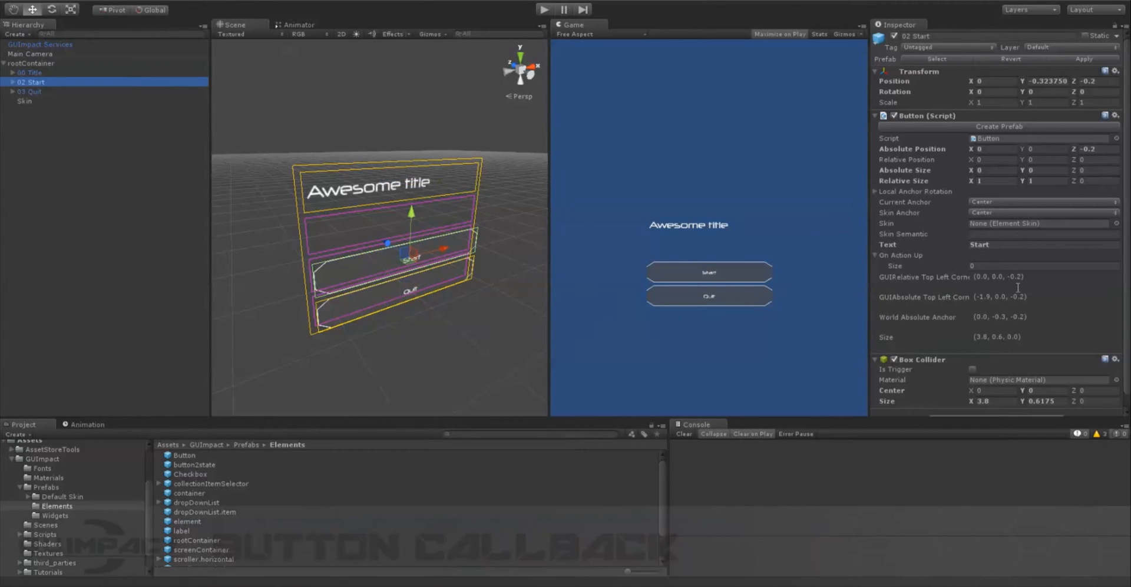
left_click(1000, 266)
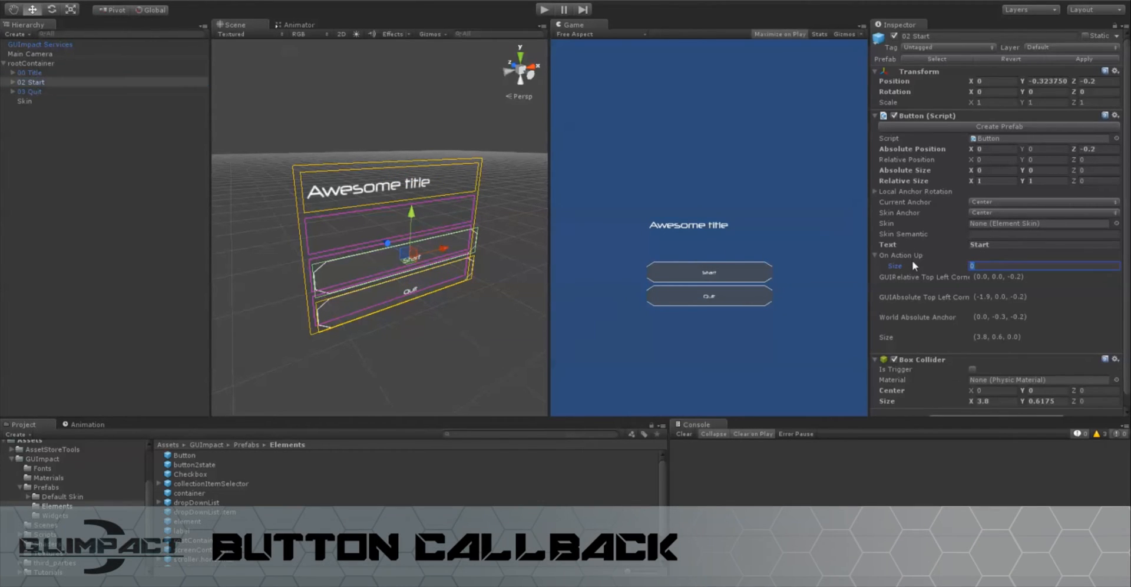
type("1")
key("Return")
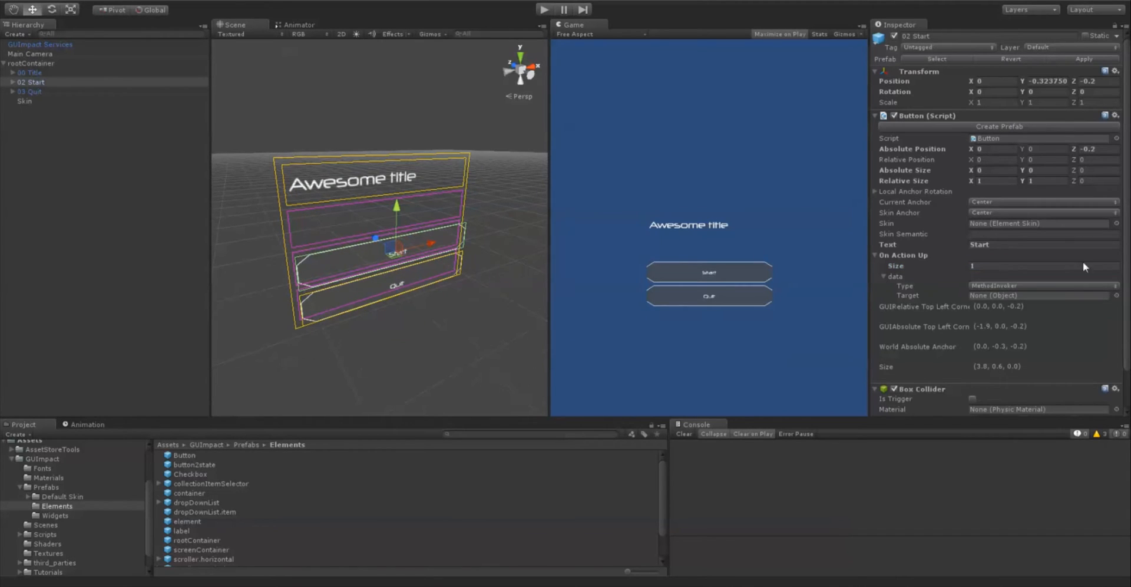
left_click(1005, 286)
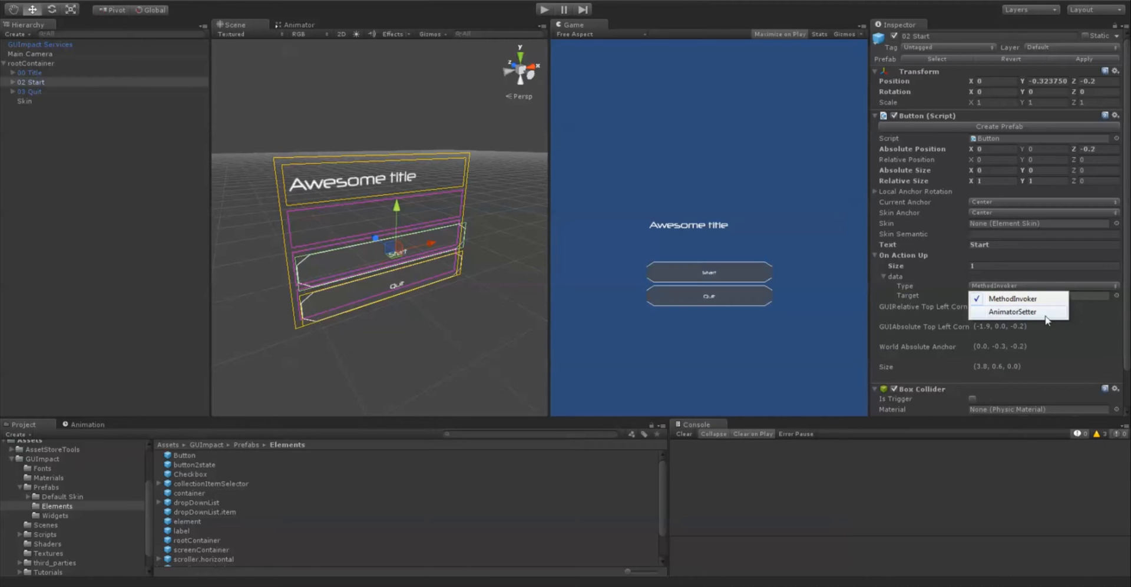
left_click(1034, 300)
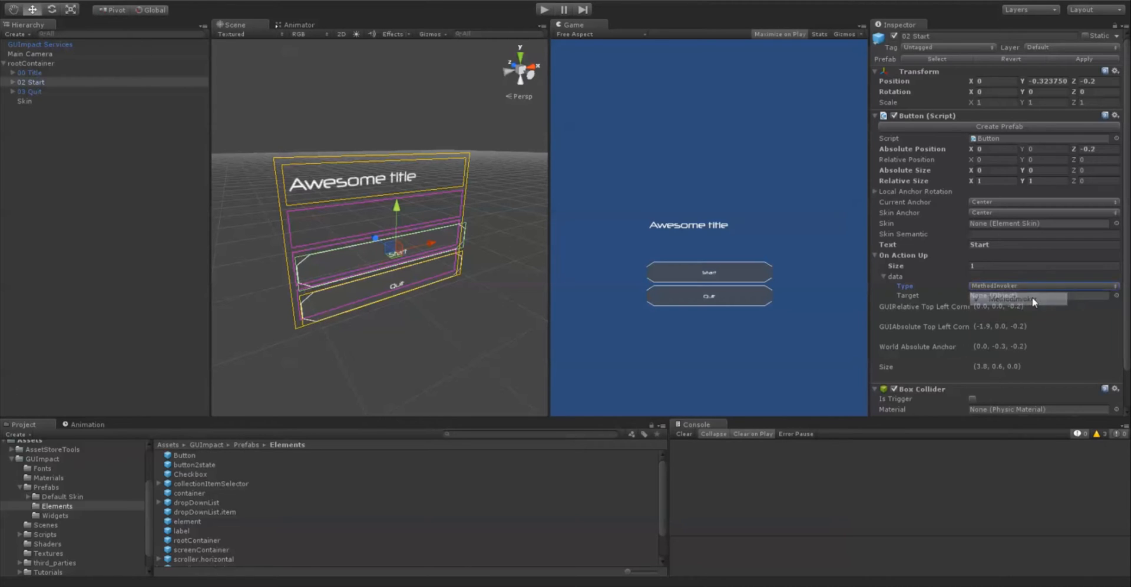
middle_click_drag(436, 273, 417, 279)
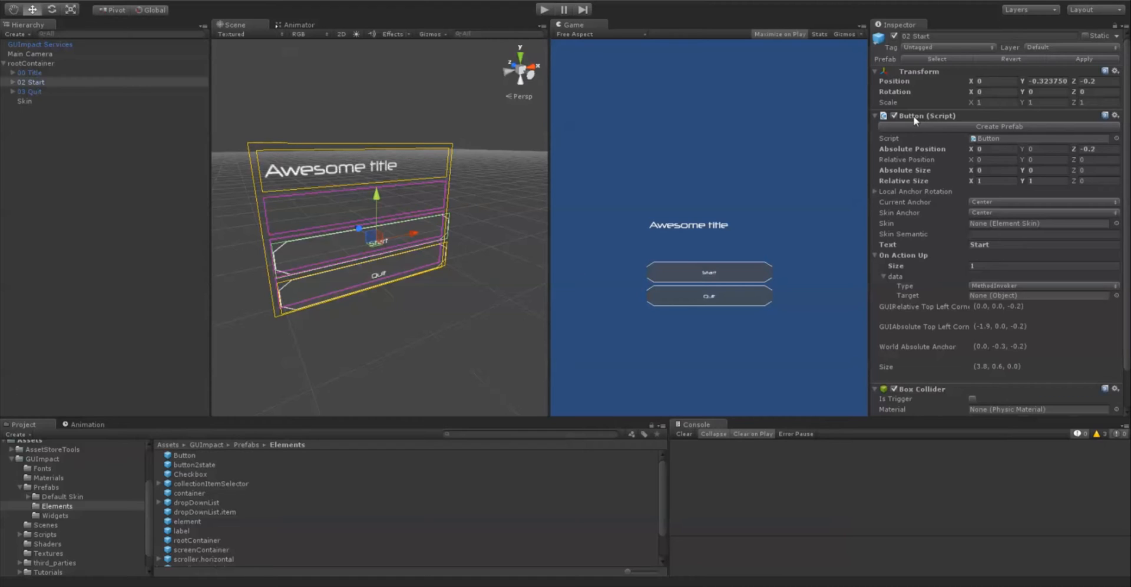
Set the callback's target to 02 Start's own Button component and its method to IsInvoking.
left_click_drag(913, 115, 993, 298)
left_click(998, 304)
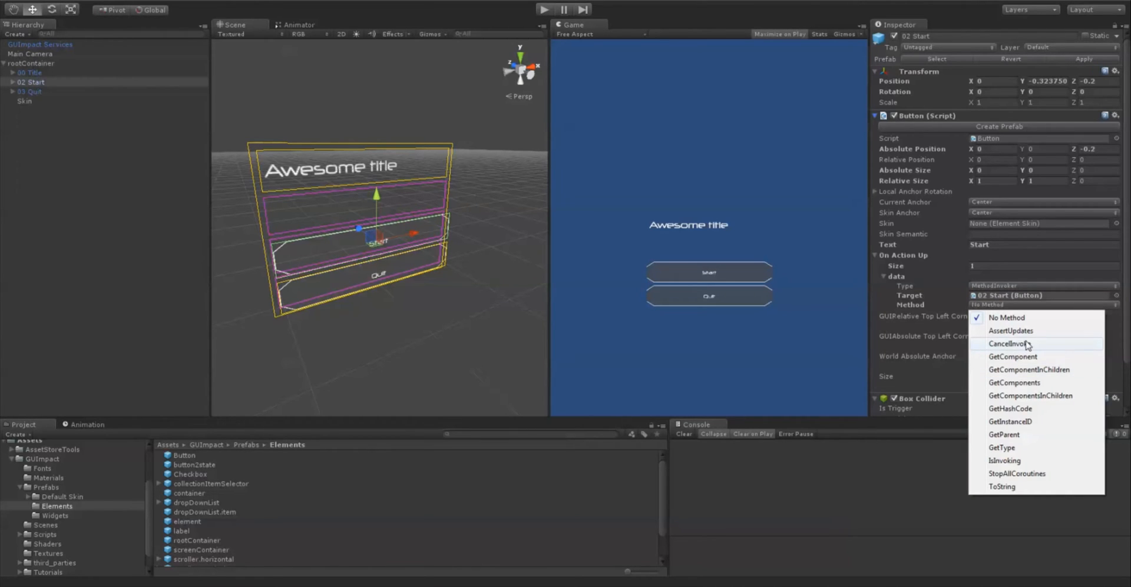
left_click(1023, 462)
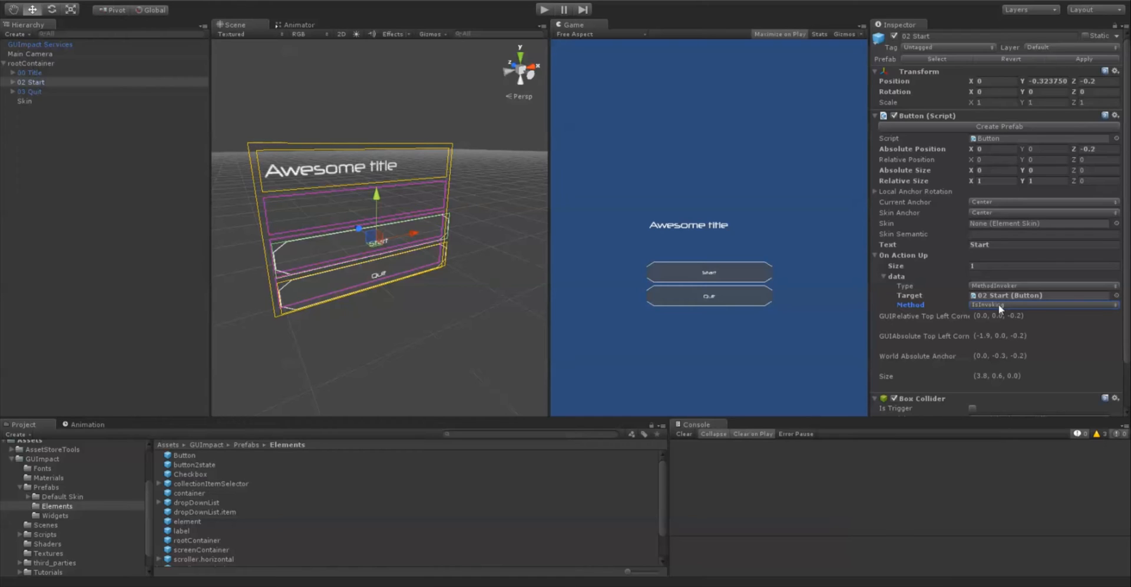
Change the callback's target to 02 Start's Box Collider and review the methods it offers.
scroll(940, 360, "down", 3)
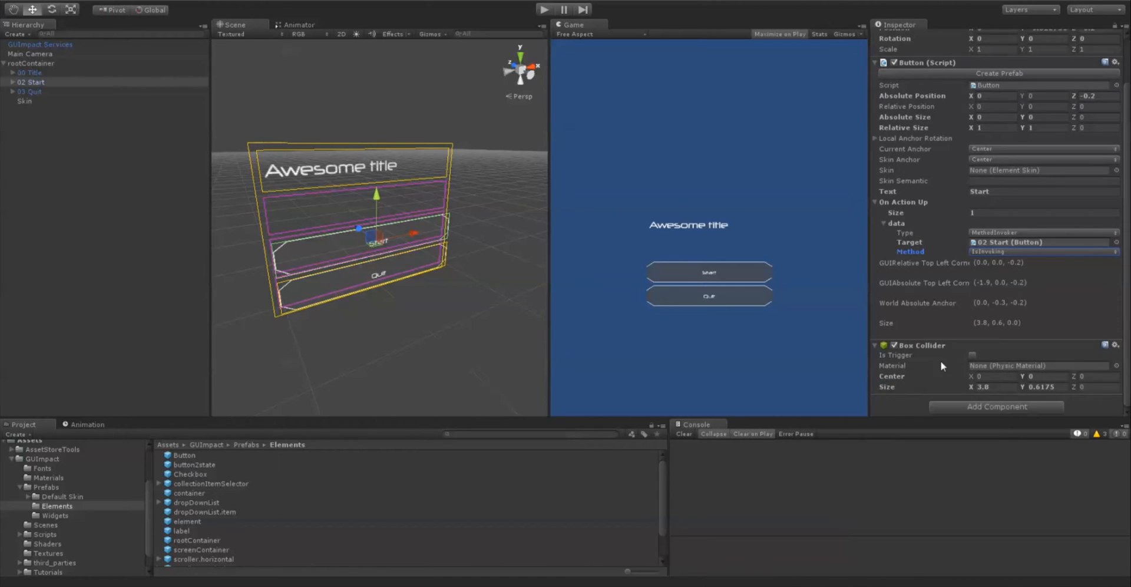
left_click_drag(924, 345, 1026, 243)
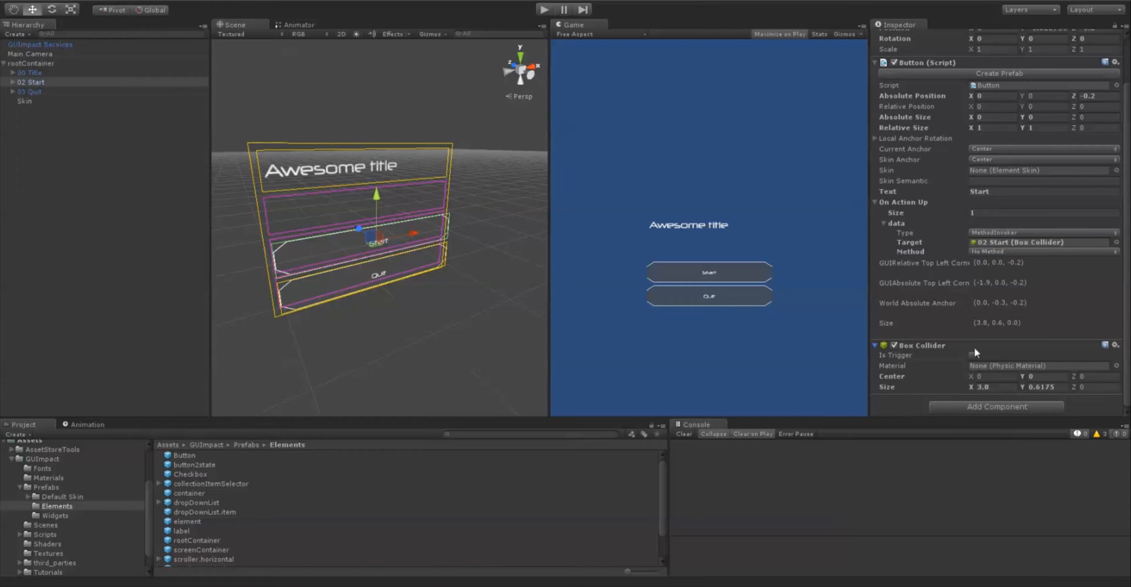
left_click(1020, 251)
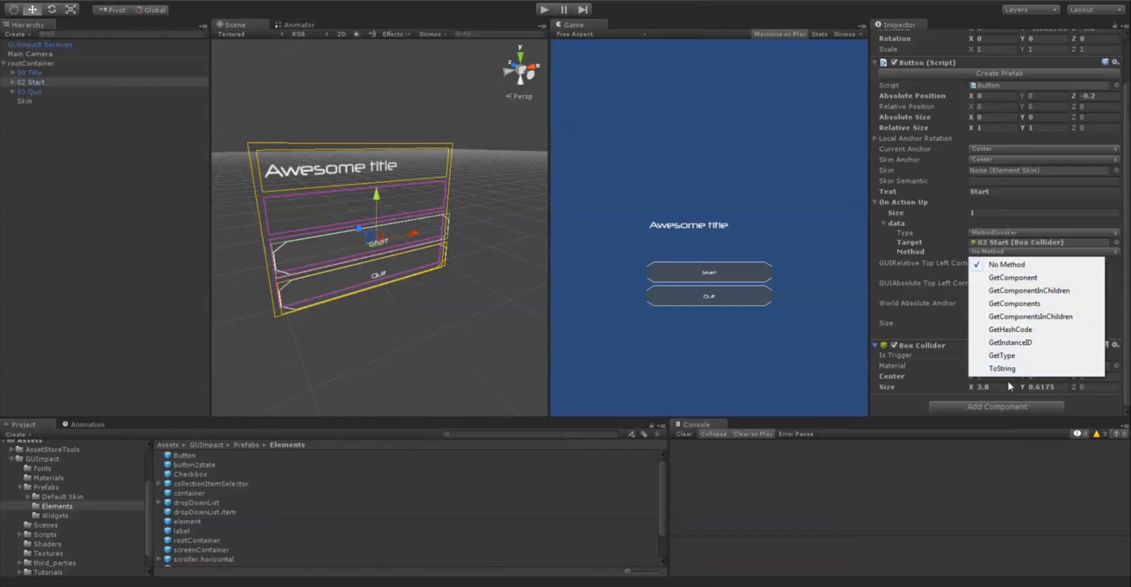
left_click(932, 304)
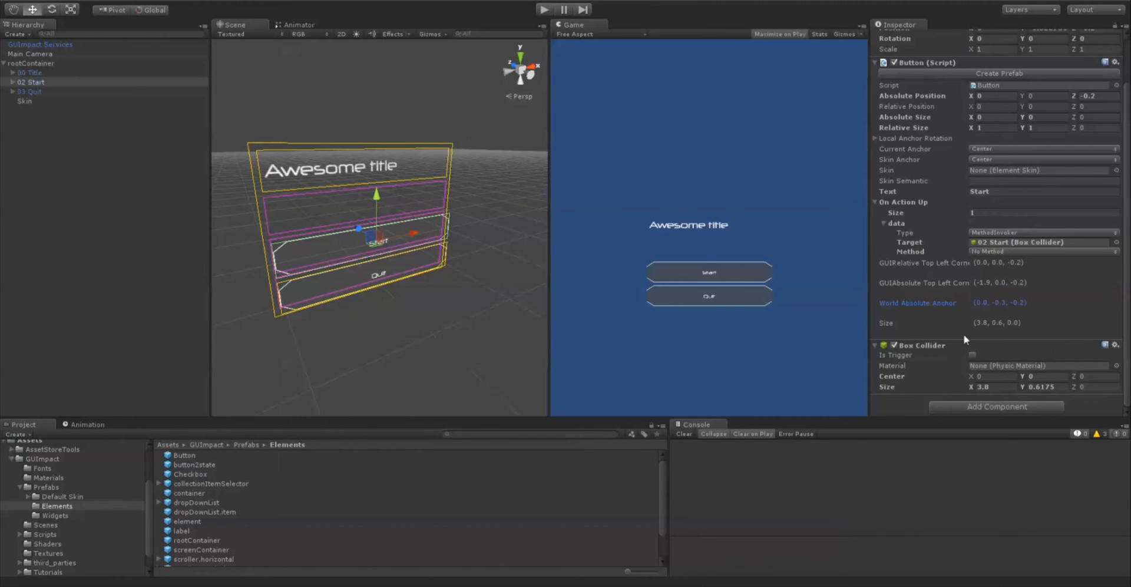
Set the callback's target to the rootContainer object and review the methods it offers.
scroll(912, 346, "up", 3)
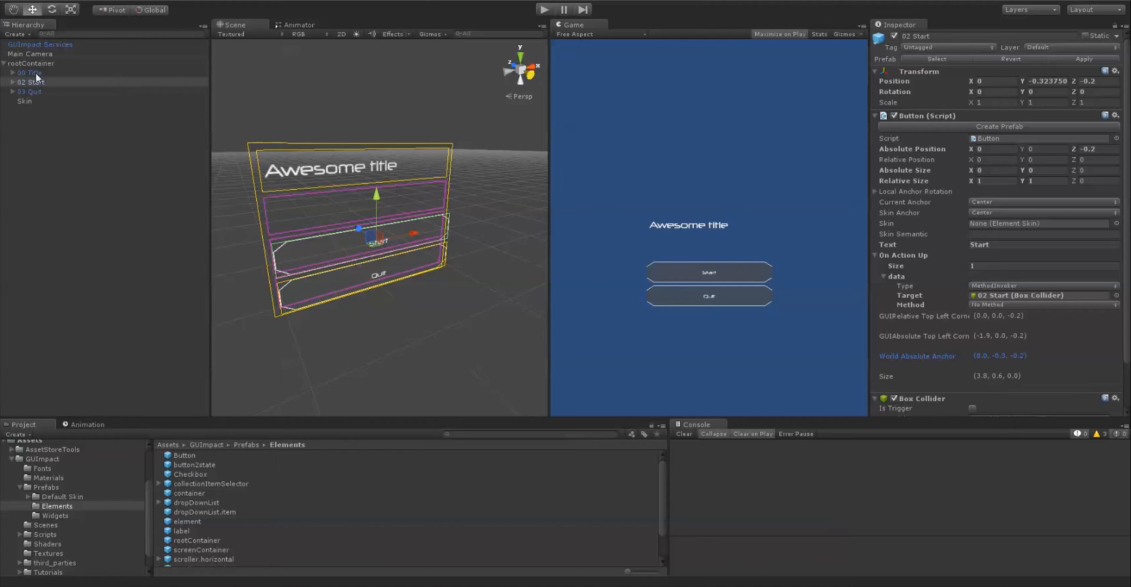
left_click_drag(35, 62, 1014, 296)
left_click(1012, 303)
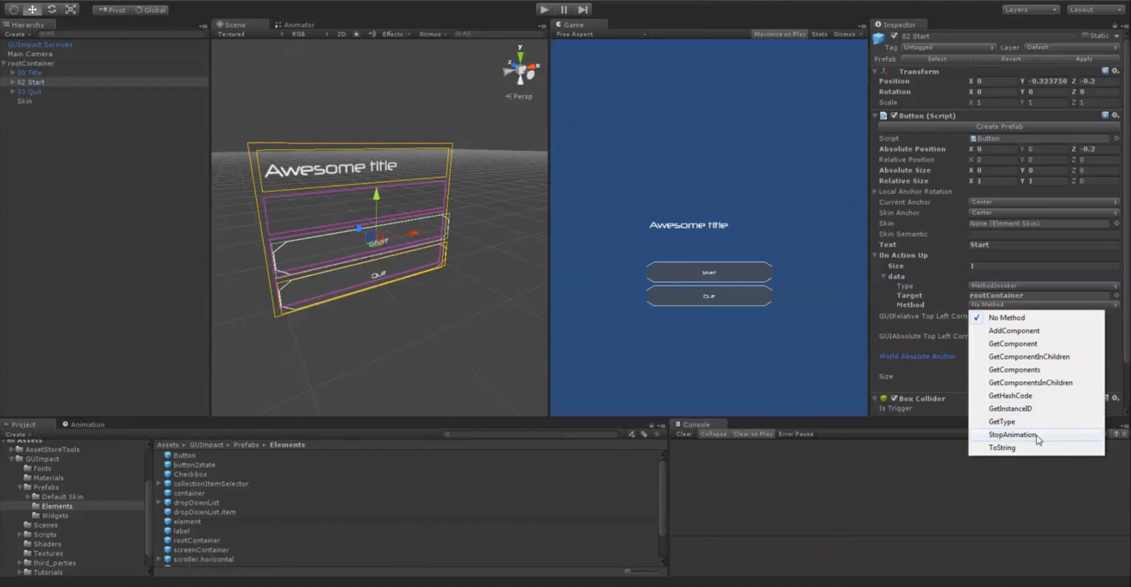
left_click(936, 351)
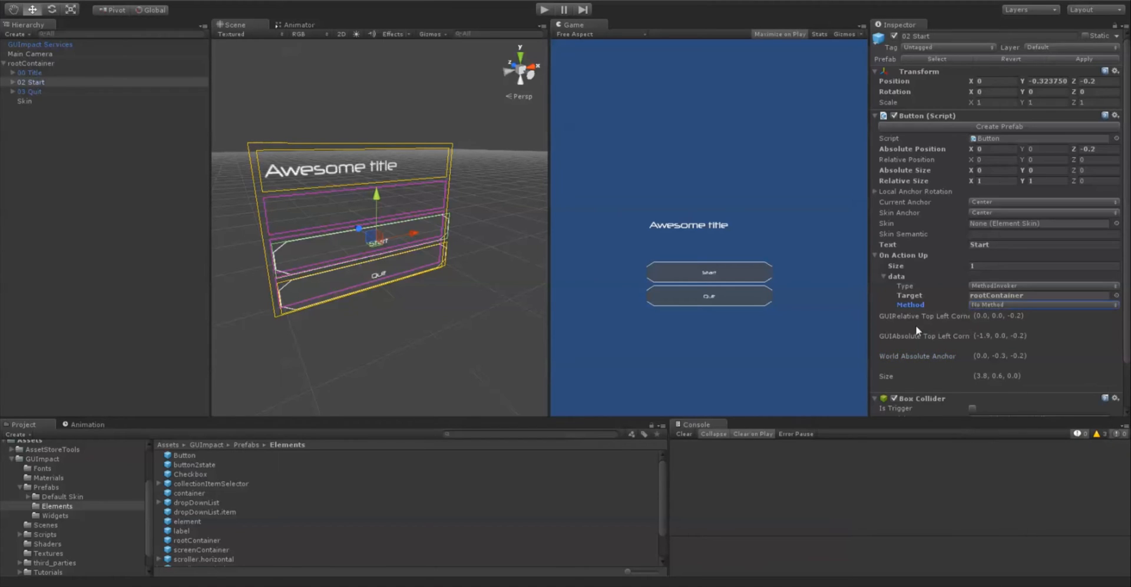
Change the 02 Start callback's type to AnimatorSetter and review the property types it supports.
left_click(992, 285)
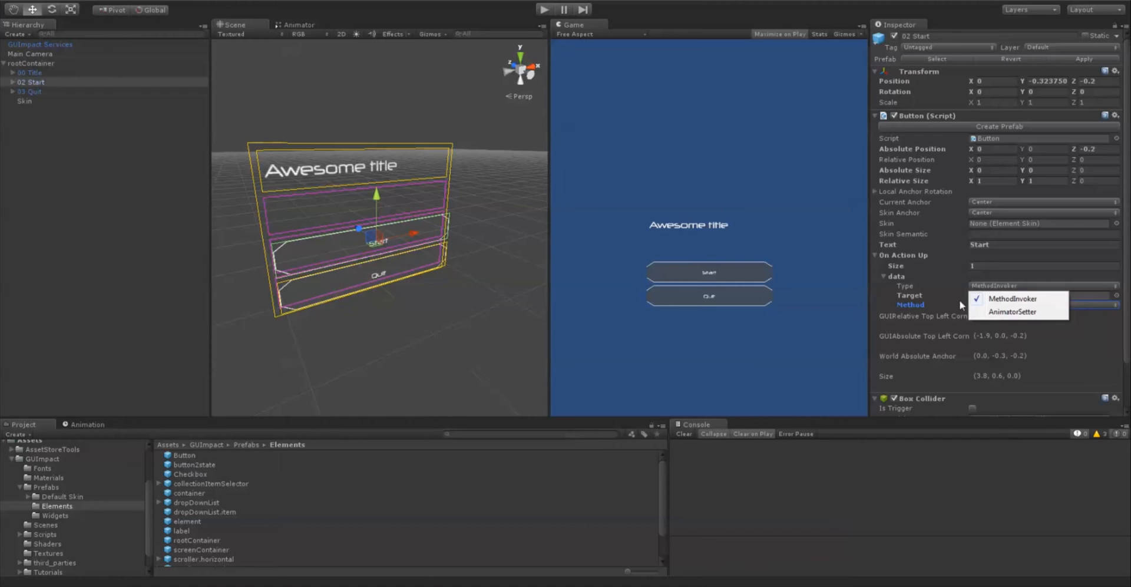
left_click(997, 313)
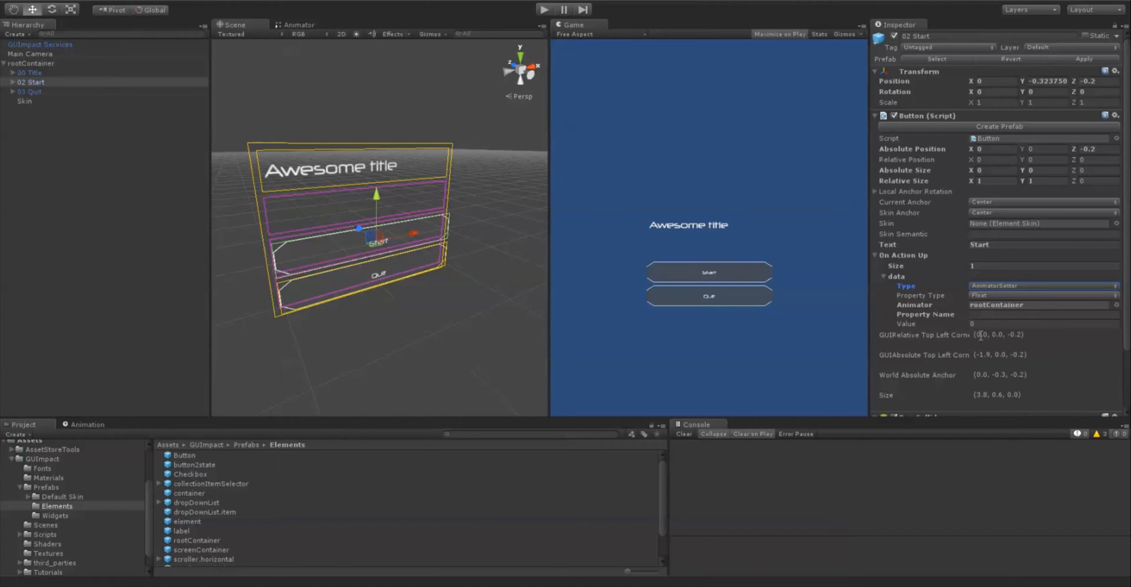
left_click_drag(440, 243, 373, 306, "alt")
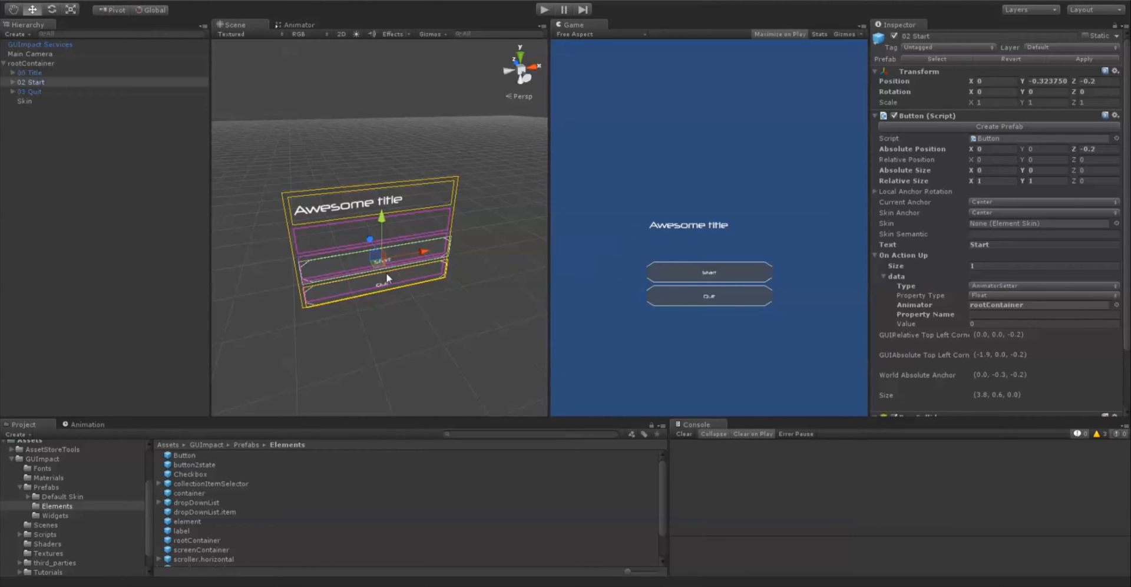
left_click(996, 285)
left_click(1081, 336)
left_click(1001, 295)
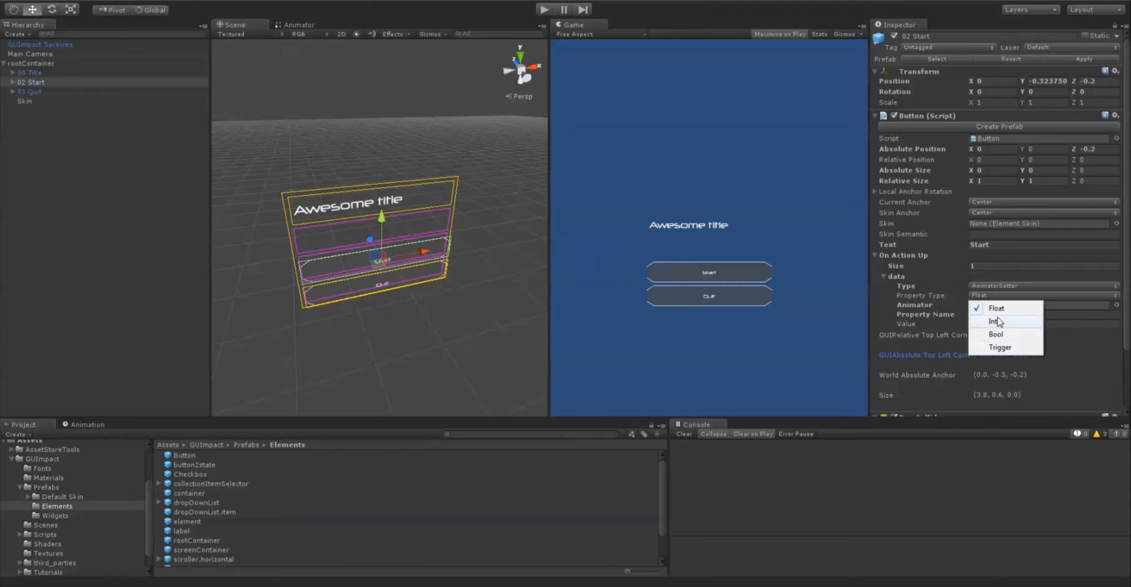
left_click(417, 324)
Examine the rootContainer, 03 Quit and 02 Start objects in the scene together with their component settings.
scroll(327, 294, "up", 2)
scroll(324, 289, "up", 2)
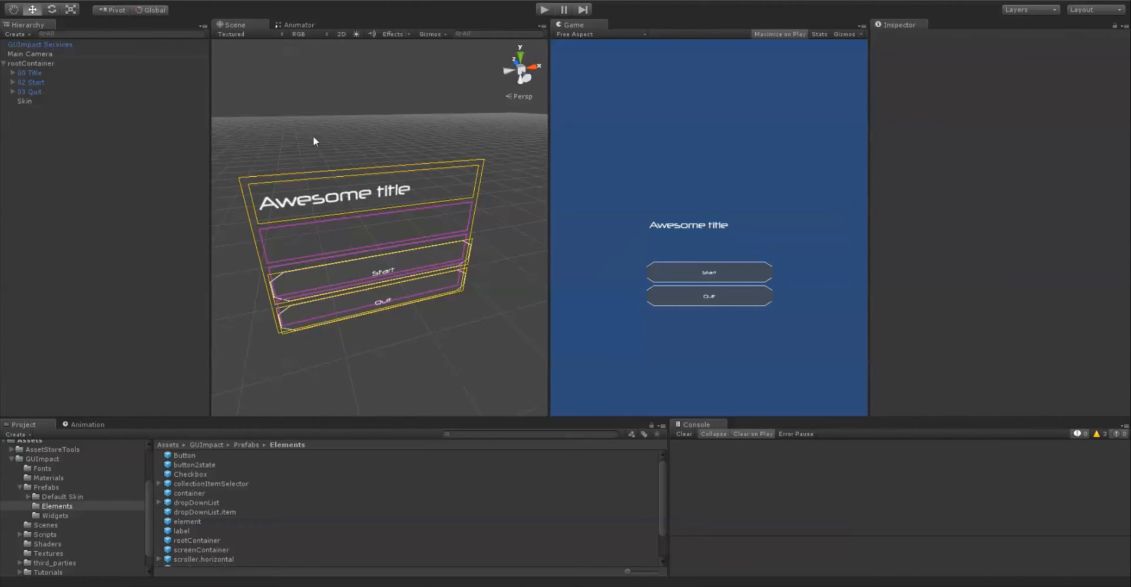
left_click(35, 64)
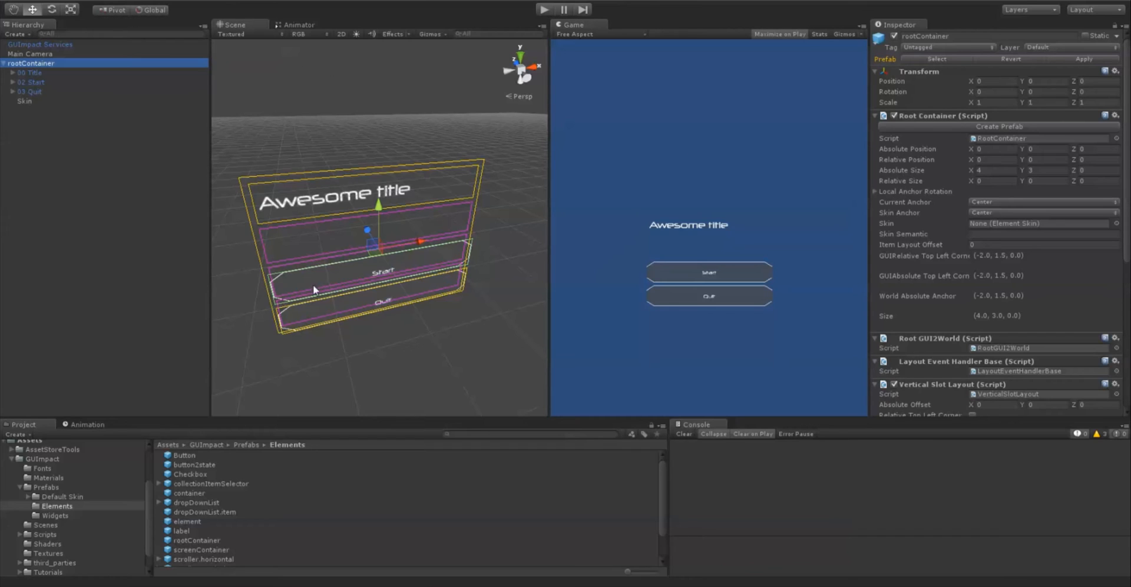
middle_click_drag(296, 258, 342, 260)
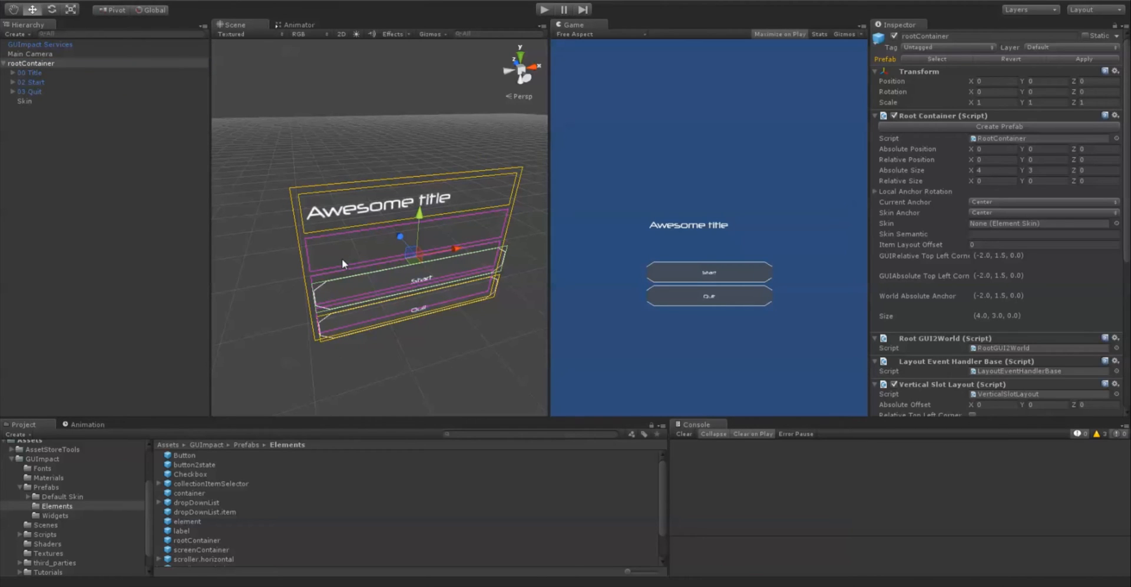
middle_click_drag(469, 276, 450, 227)
right_click_drag(357, 290, 427, 242)
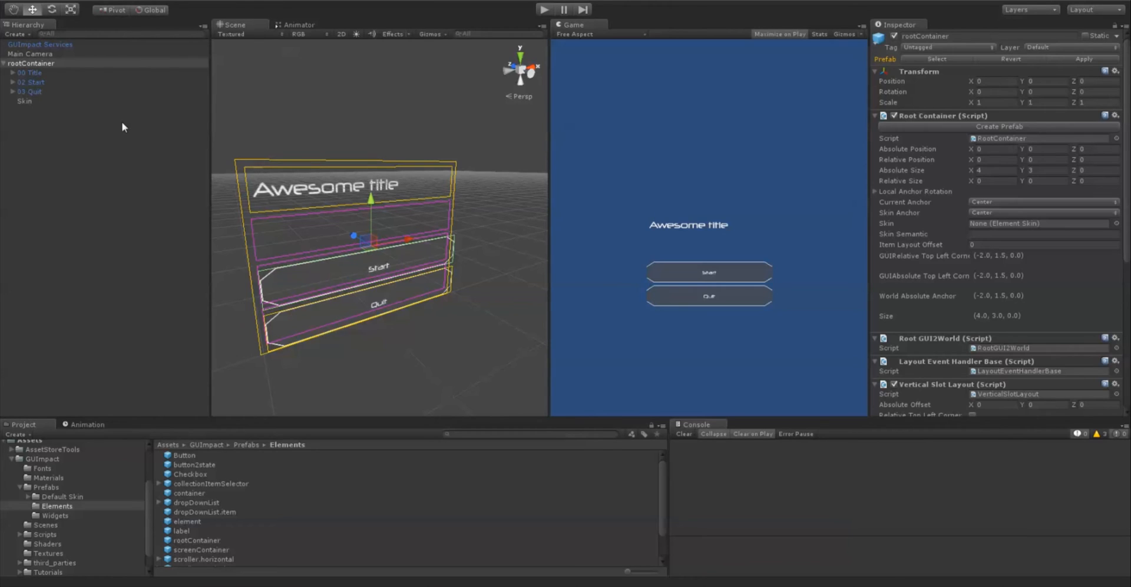
left_click(48, 92)
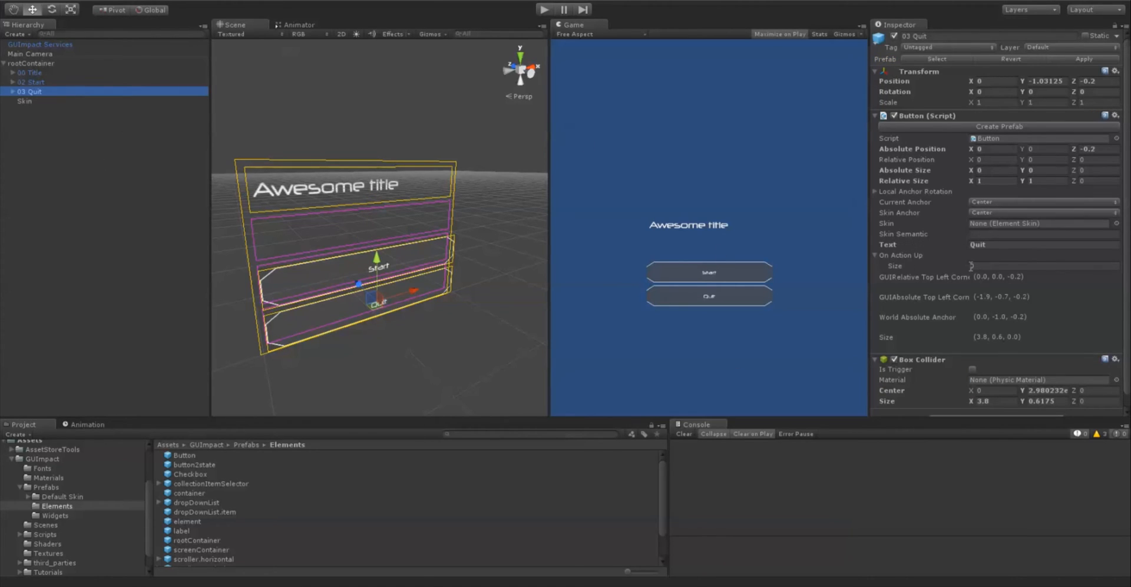
left_click(44, 81)
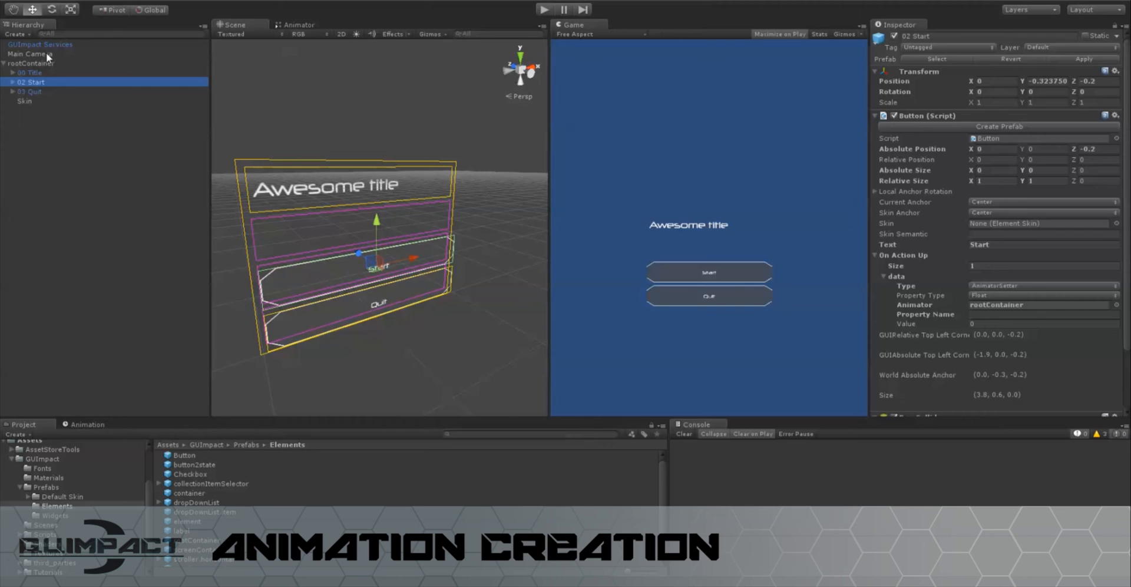
Open the Tutorial Scenes folder in the project and bring up the Animation view for Main Camera.
left_click(46, 52)
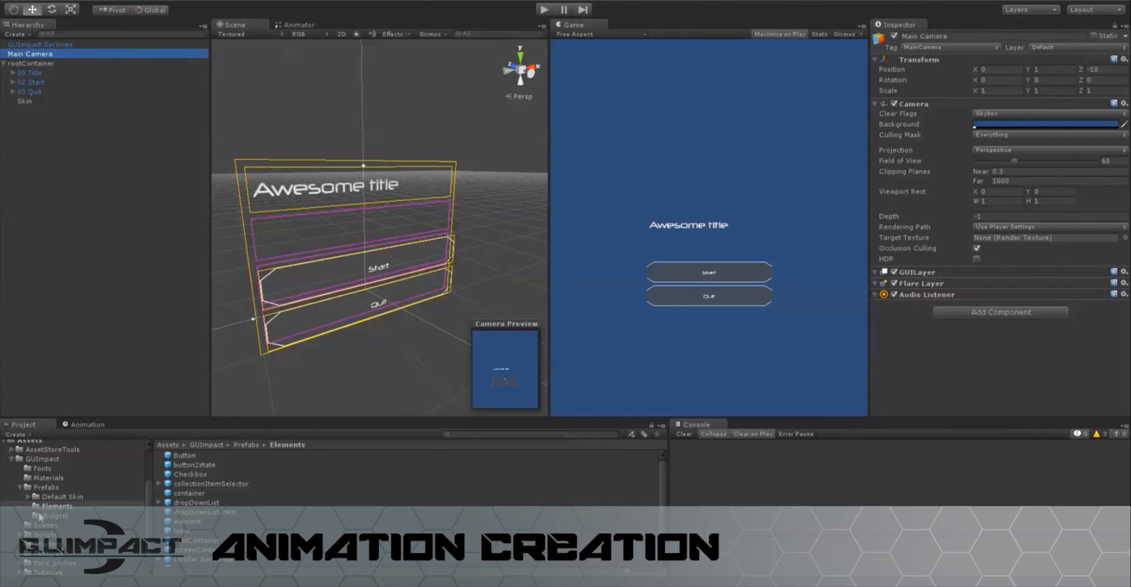
scroll(41, 519, "down", 2)
left_click(62, 573)
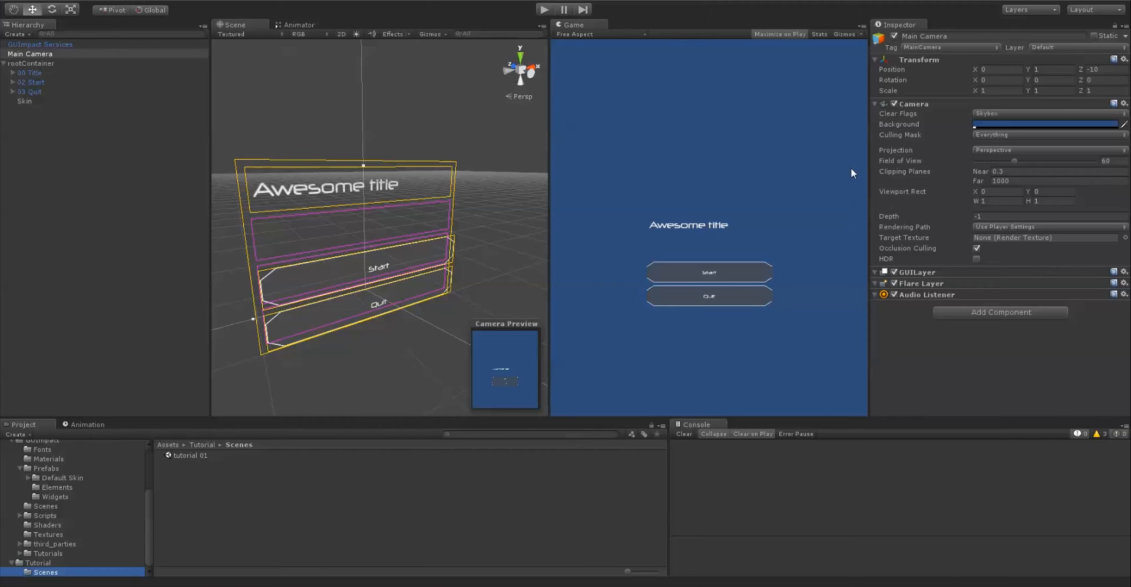
left_click(84, 423)
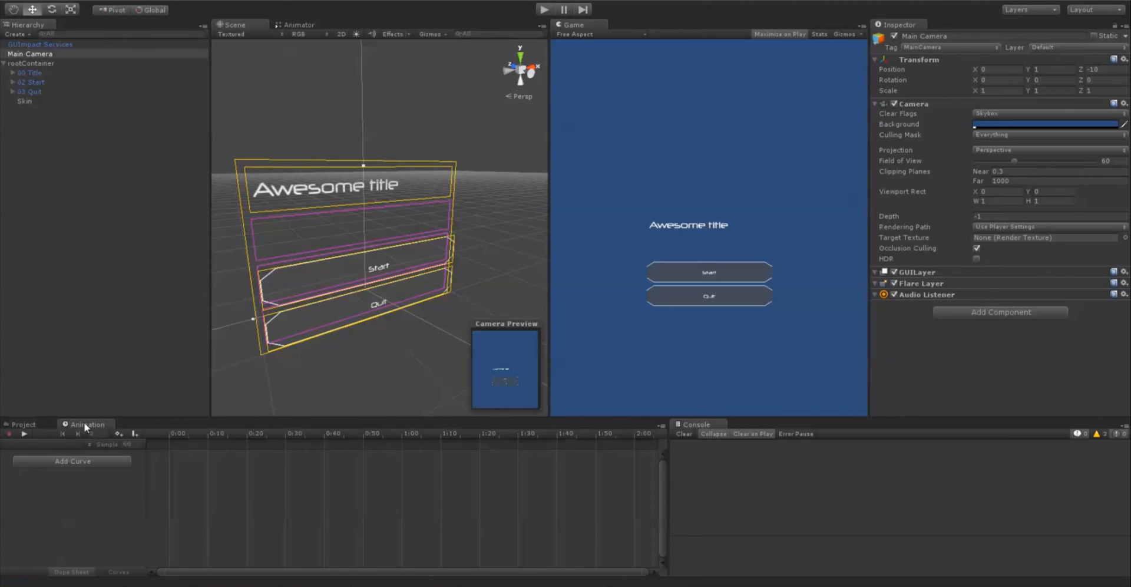
Create a new animation clip saved as tutorial 01 - camera still in the Tutorial Scenes folder.
left_click(44, 443)
left_click(35, 456)
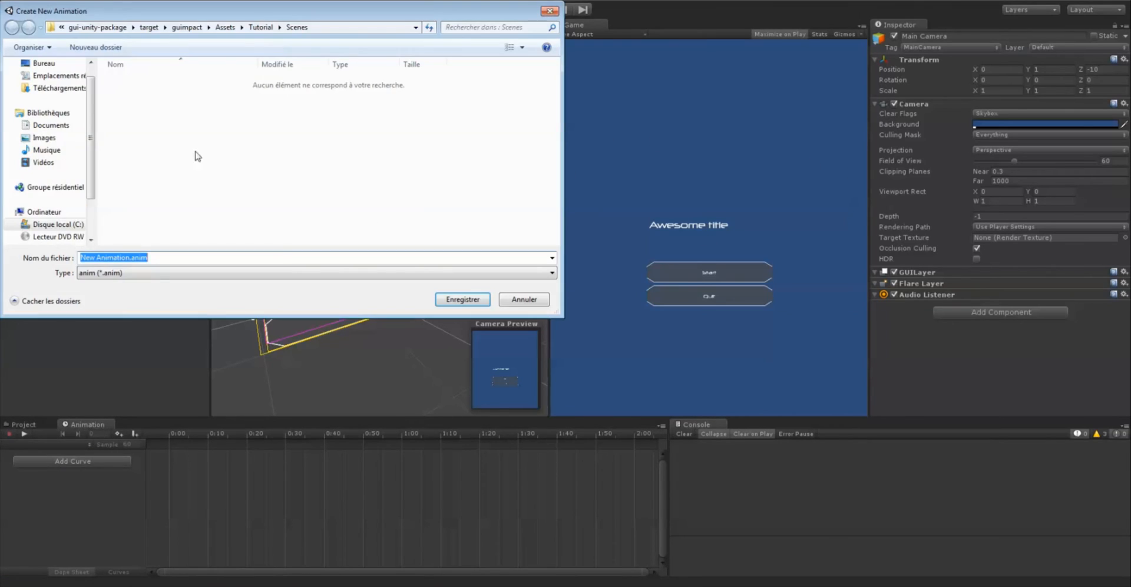
type("tutor")
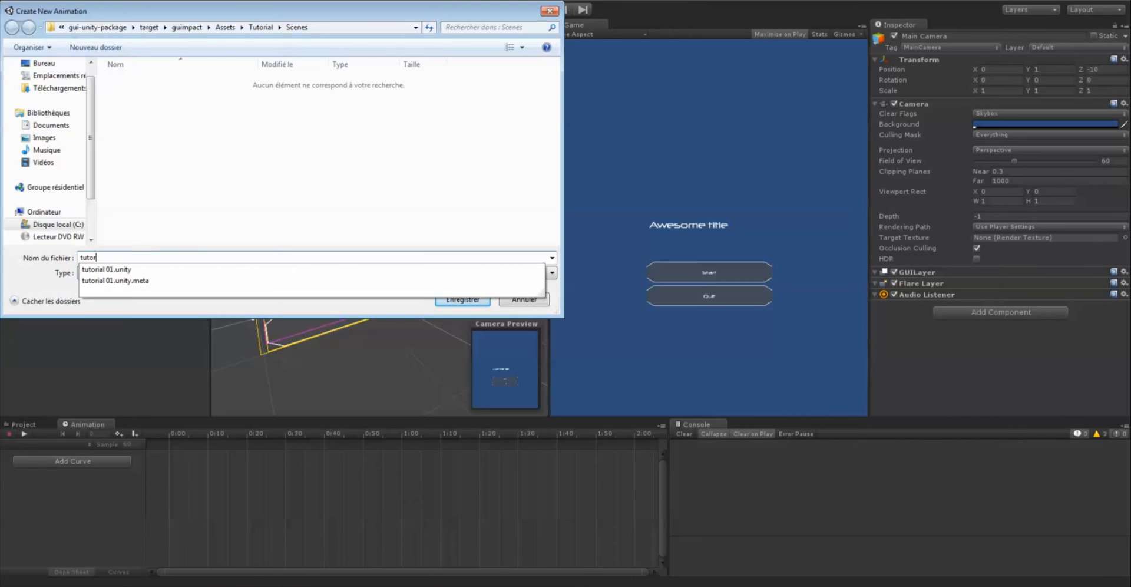
type("ial 01 -")
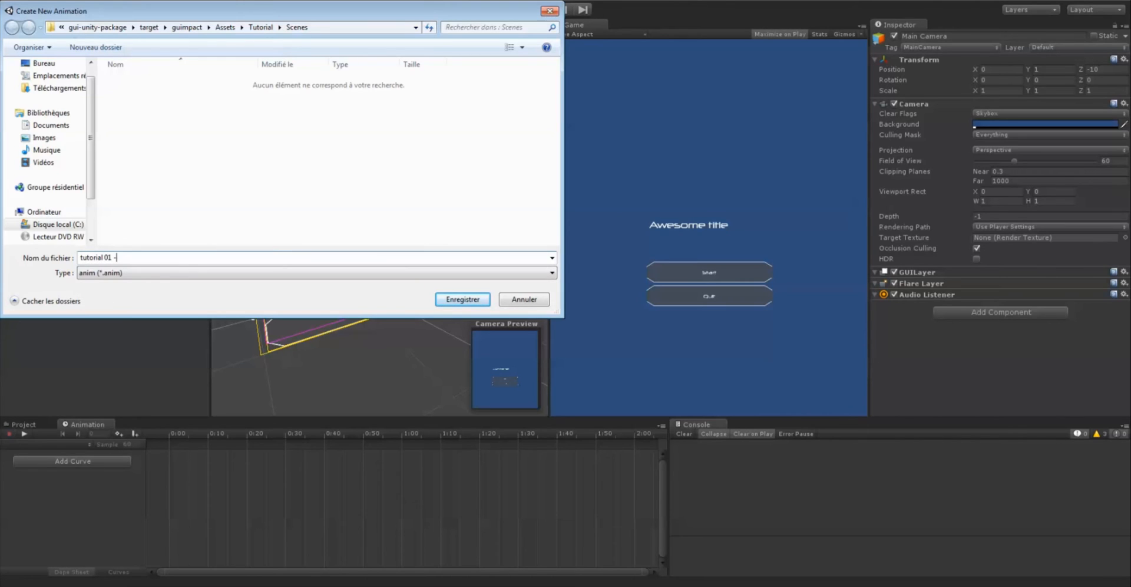
type(" camera still")
key("Return")
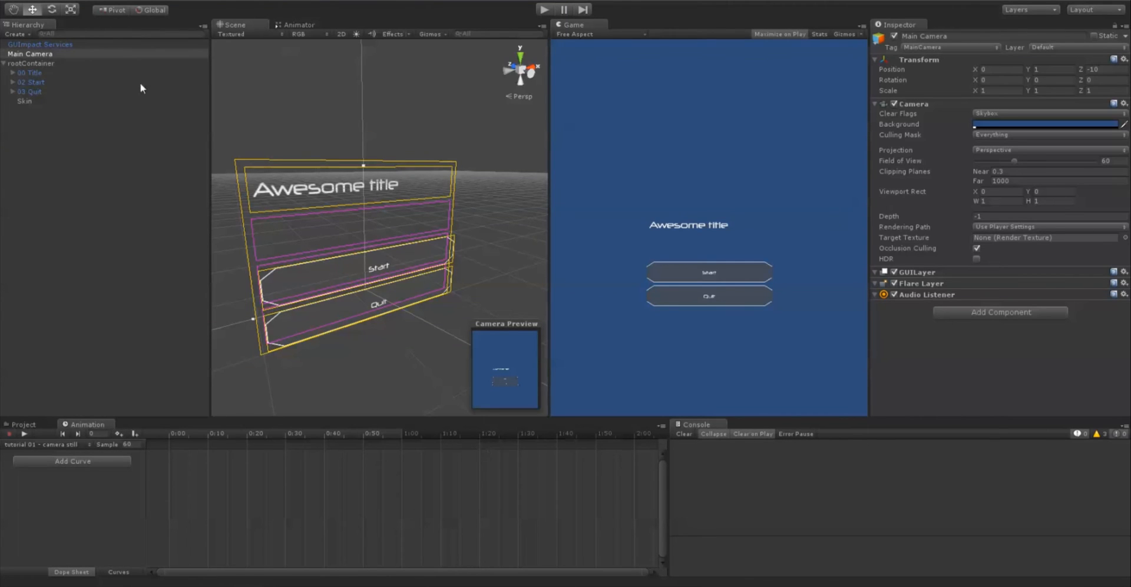
Remove the Animator component from the GUImpact Services object.
left_click(39, 45)
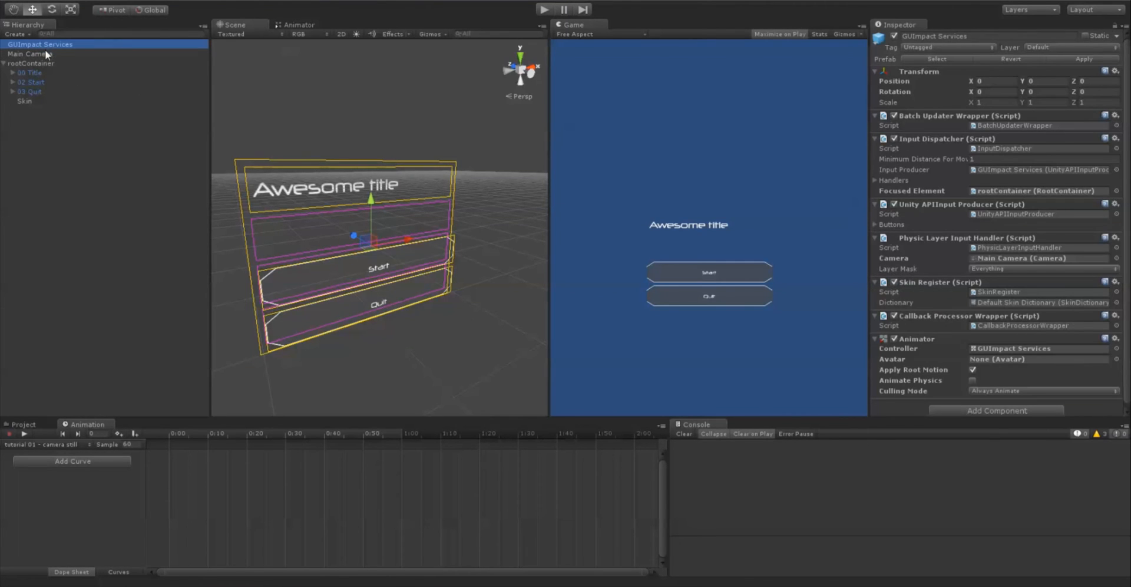
left_click(1115, 338)
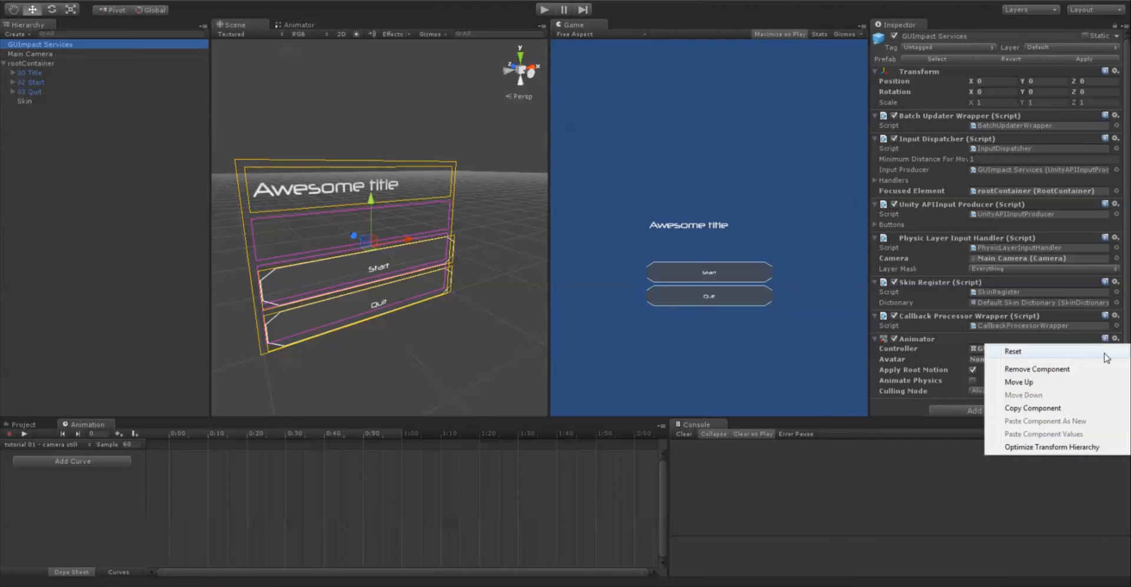
left_click(1072, 372)
Create an animation clip for Main Camera, replacing the existing tutorial 01 - camera still.anim file.
left_click(58, 54)
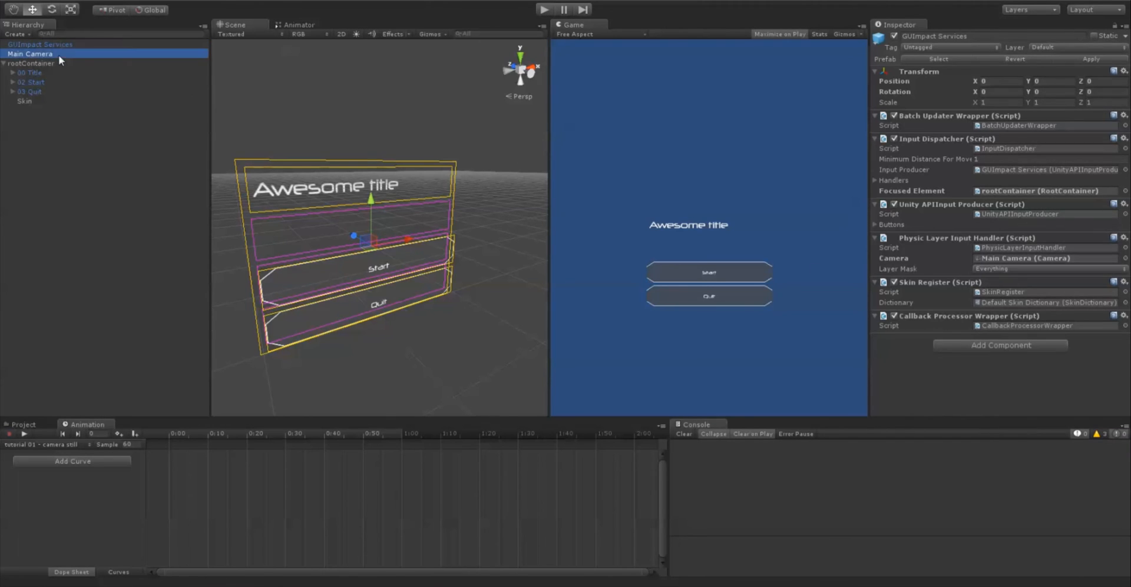
left_click(23, 452)
left_click(41, 460)
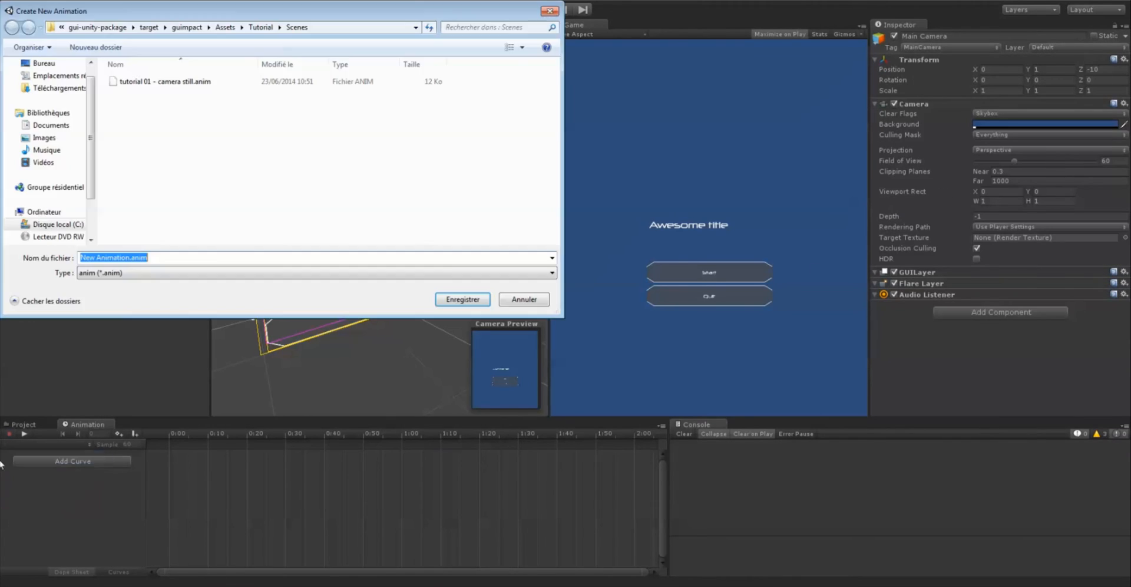
double_click(183, 84)
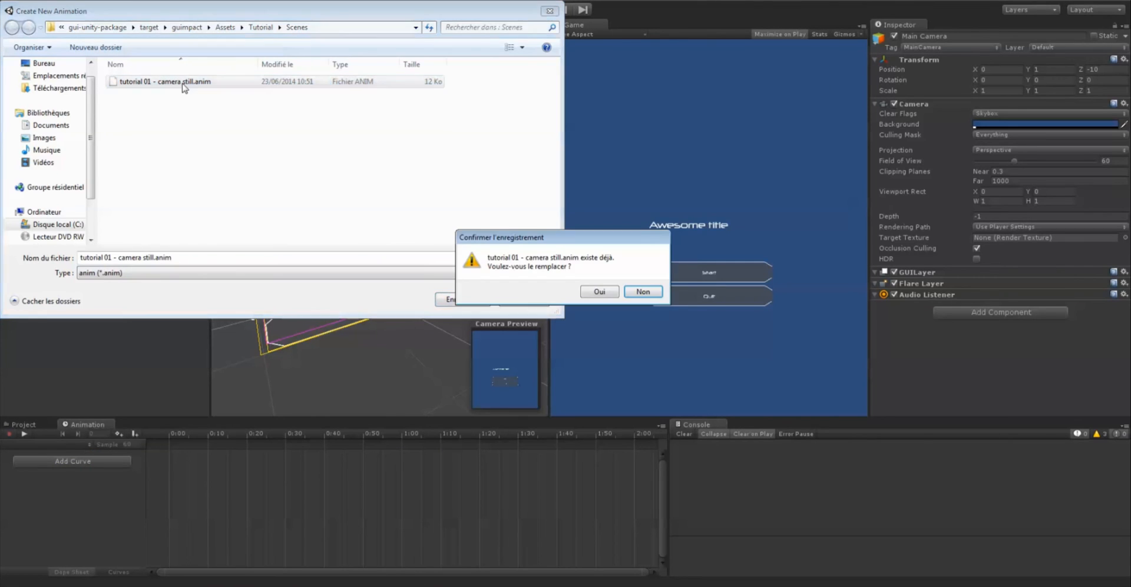
left_click(604, 292)
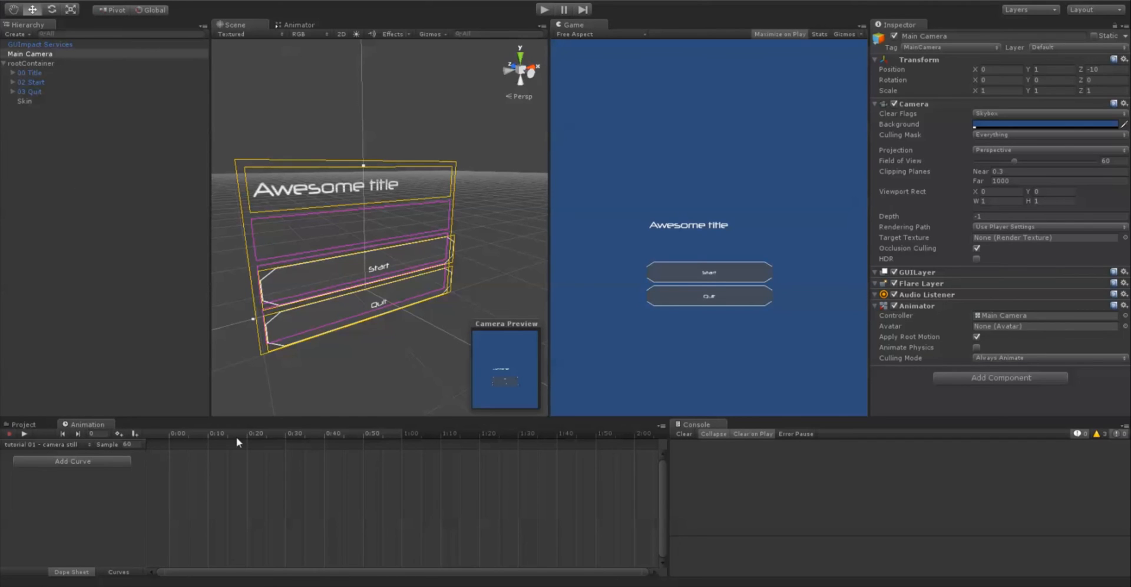
At 1:00 on the timeline, keyframe Main Camera shifted slightly along X and rotated to about -2 degrees on Y.
left_click_drag(281, 435, 401, 437)
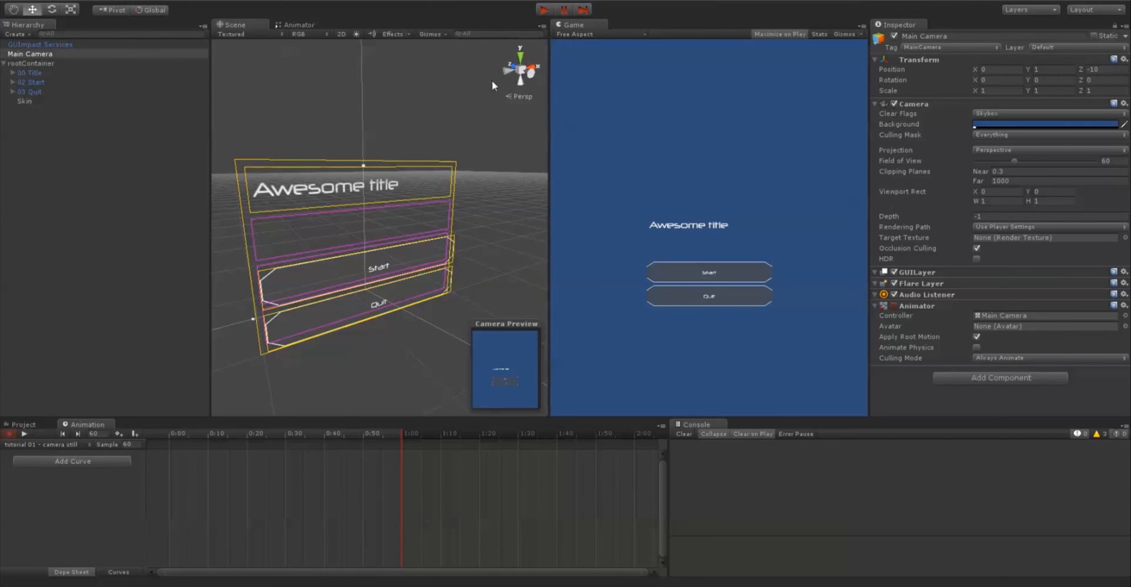
scroll(418, 263, "down", 10)
right_click_drag(442, 203, 461, 207)
left_click_drag(462, 207, 365, 294, "alt")
left_click_drag(384, 344, 388, 342)
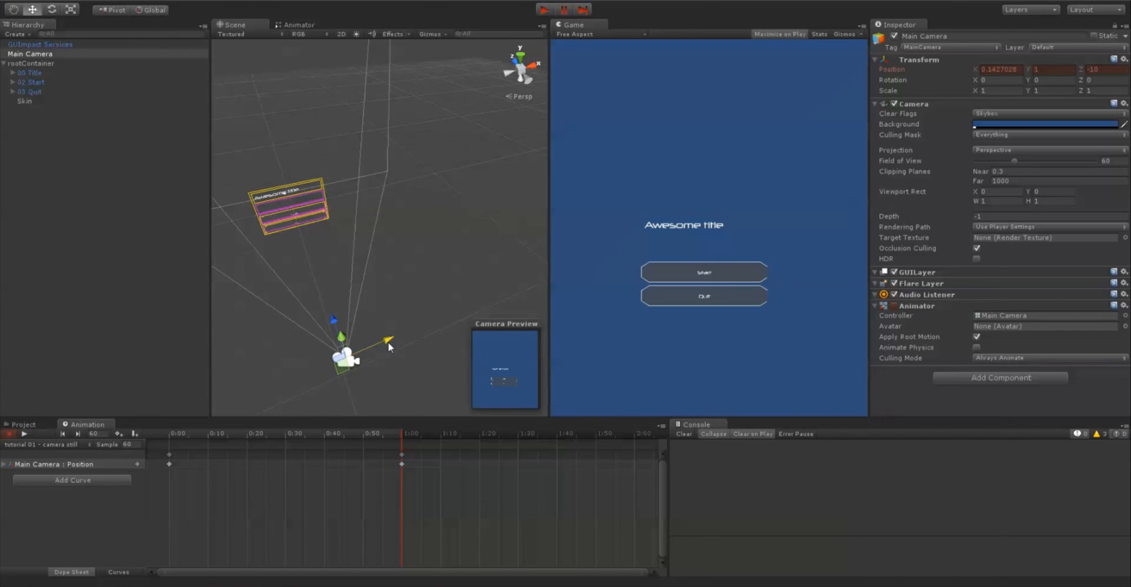
key("e")
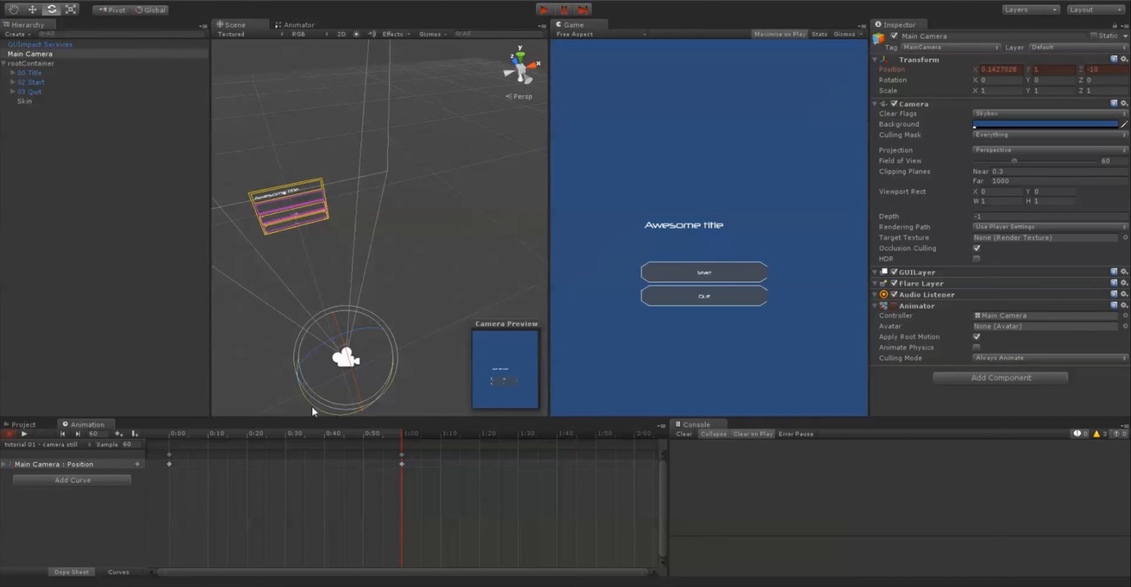
left_click_drag(312, 407, 317, 405)
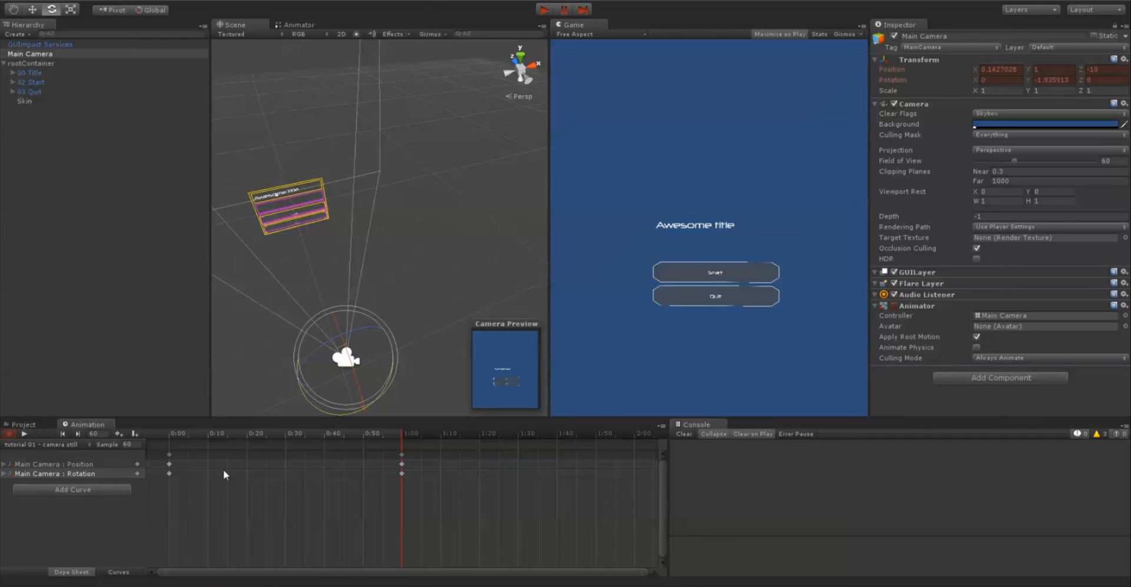
Copy the camera's position and rotation keyframes from 0:00 to 2:00.
left_click(170, 454)
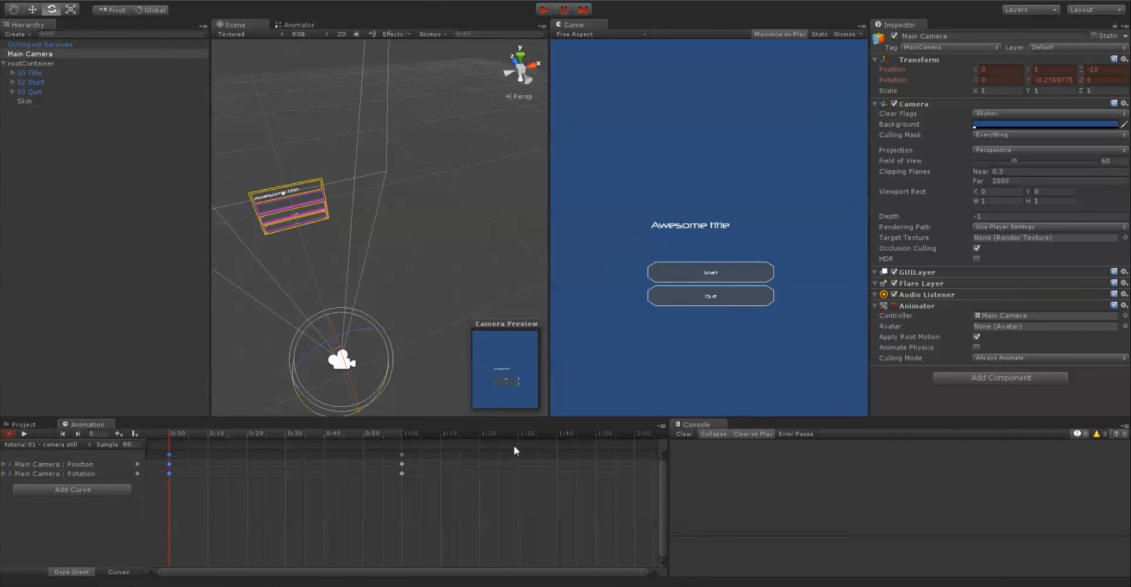
left_click_drag(514, 445, 631, 441)
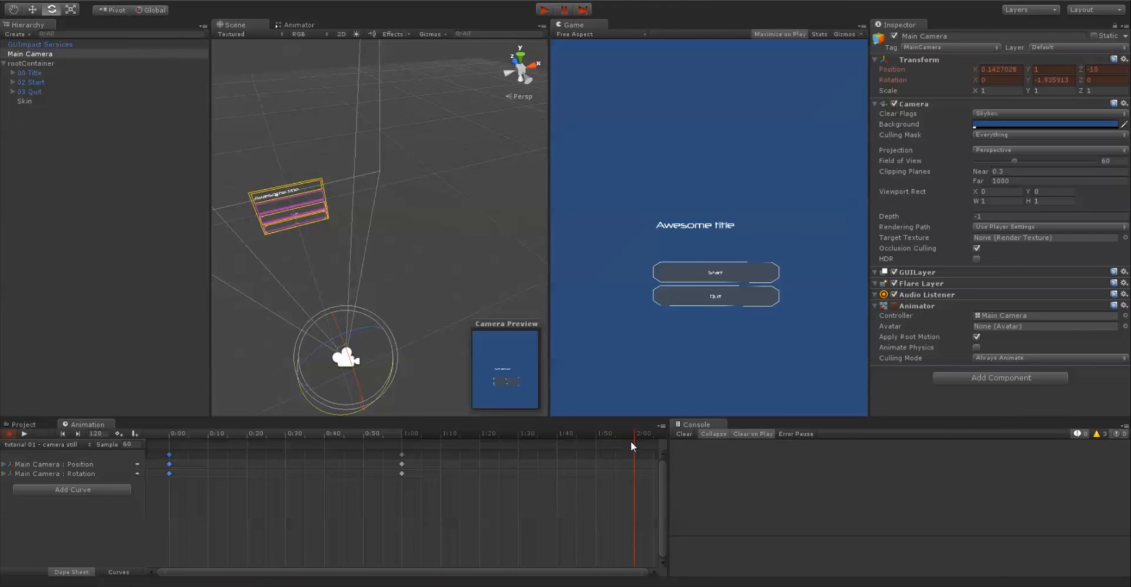
key("ctrl+v")
Display the camera's position and rotation curves together and flatten the tangents of their keys.
left_click(117, 572)
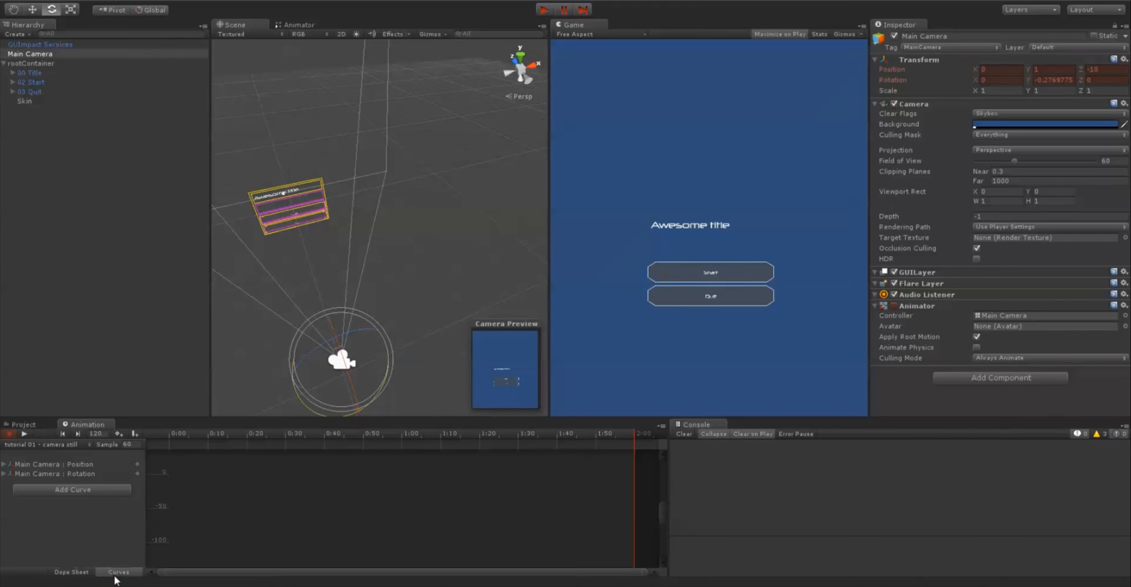
left_click(82, 470)
left_click(81, 464, "shift")
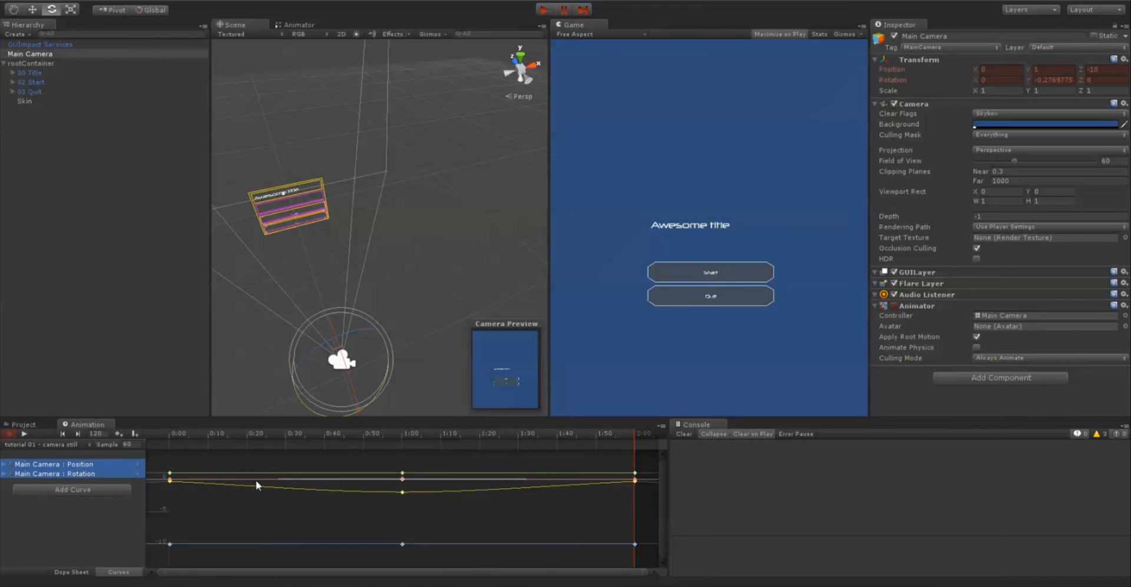
right_click(170, 474)
left_click(189, 524)
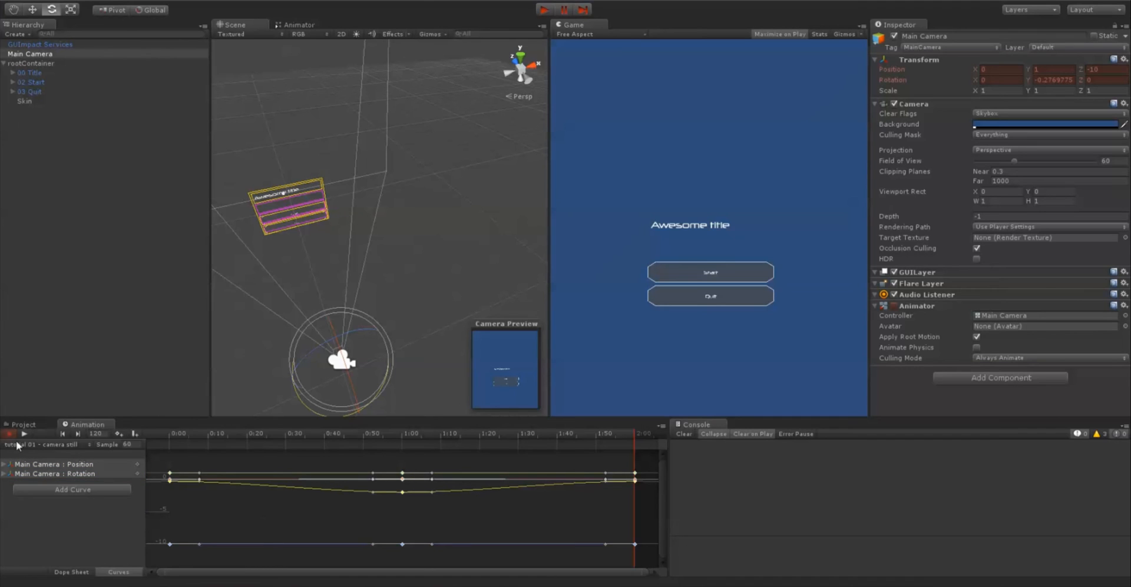
Preview the camera still clip, then create another Main Camera animation clip named tutorial 01 - camera shake.
left_click(23, 433)
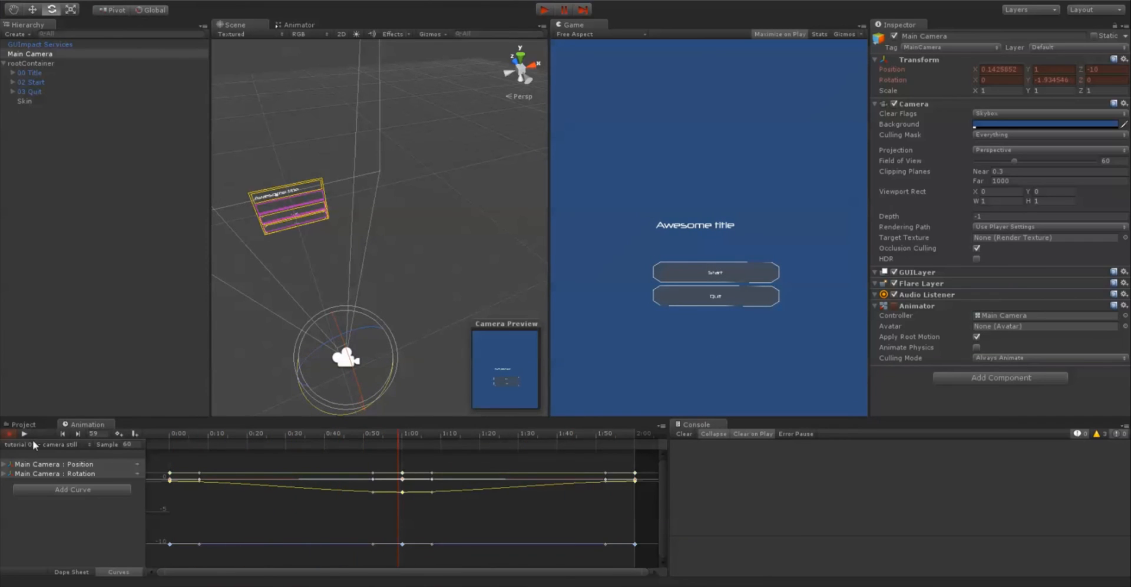
key("ctrl+s")
left_click(44, 444)
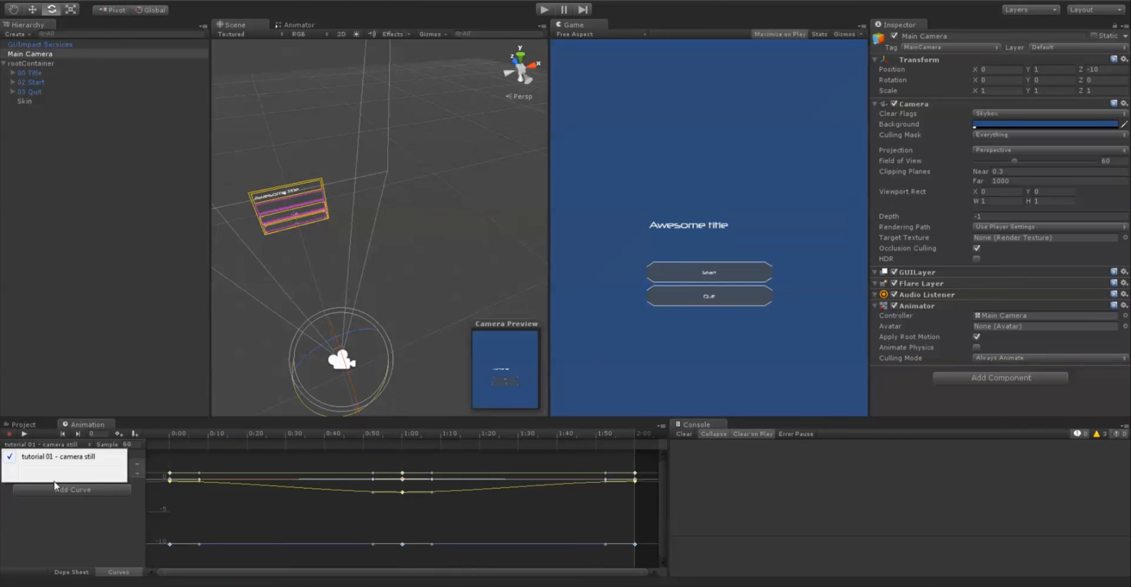
left_click(44, 474)
type("tu")
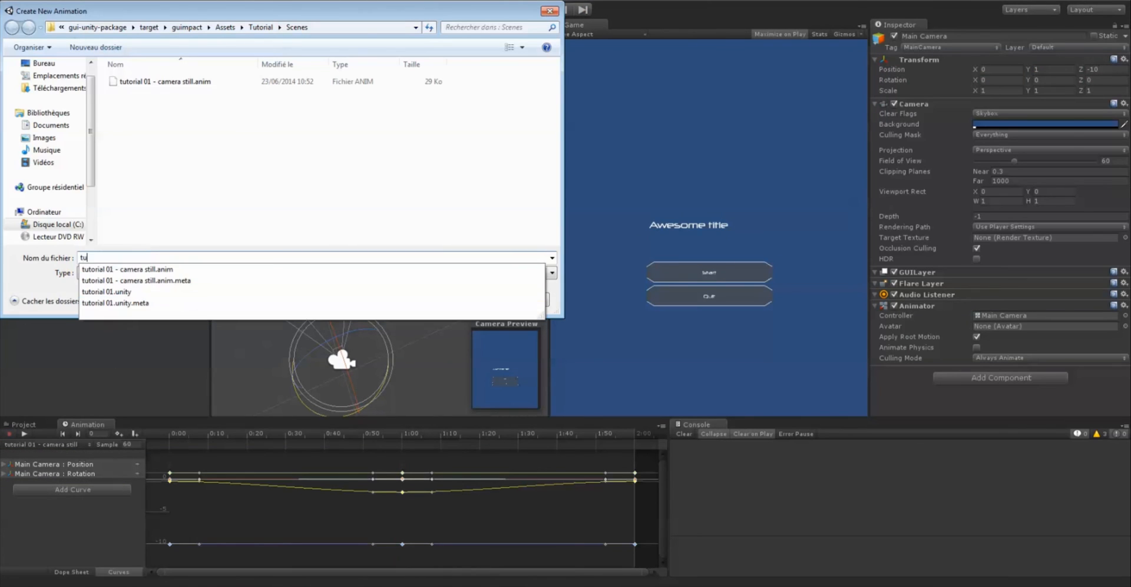
type("torial 01 - c")
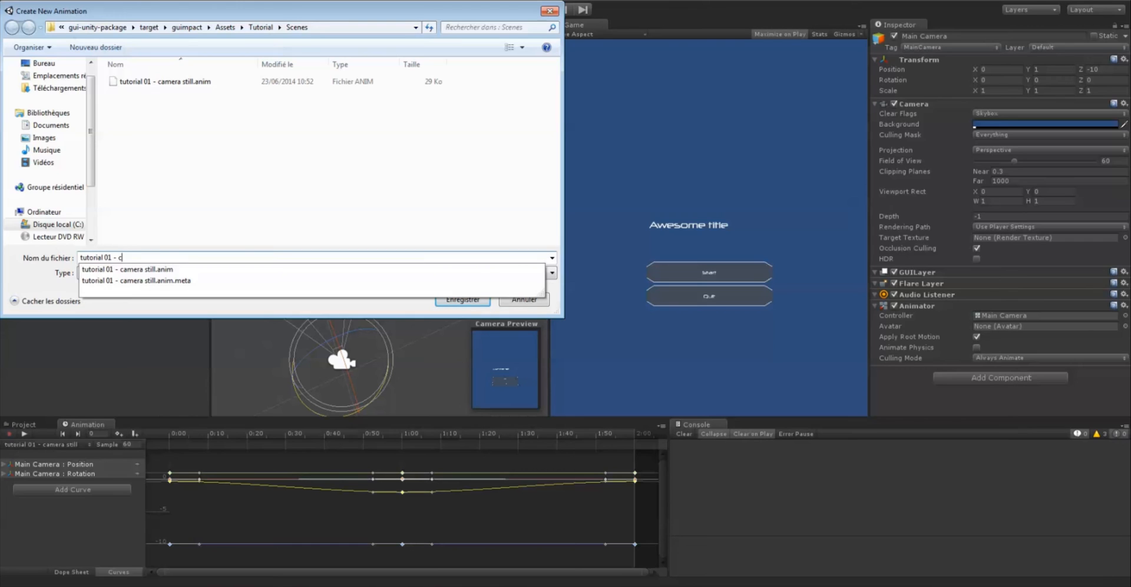
type("amera shake")
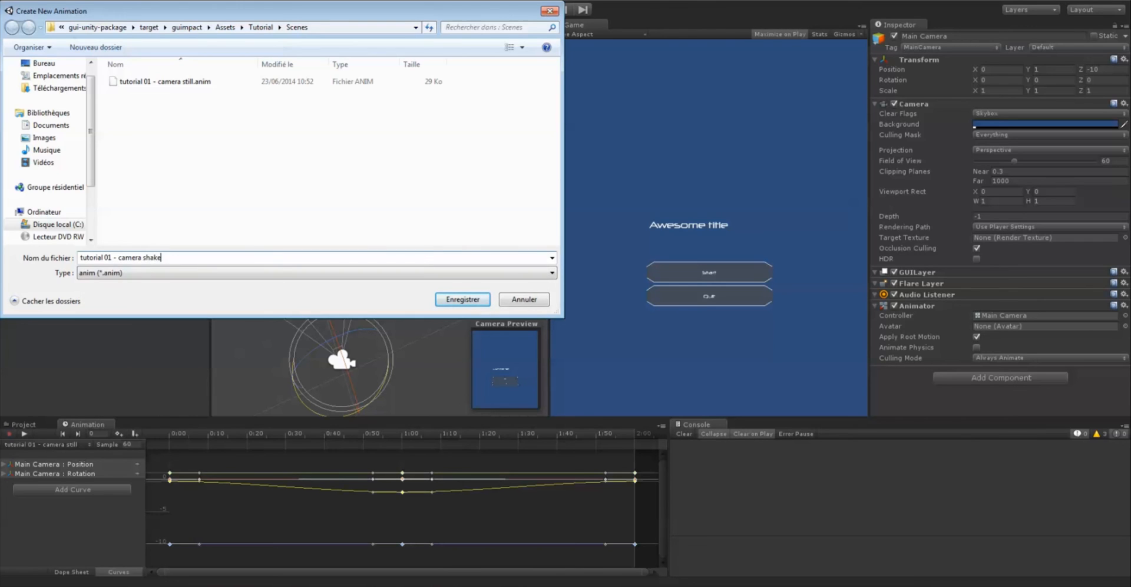
key("Return")
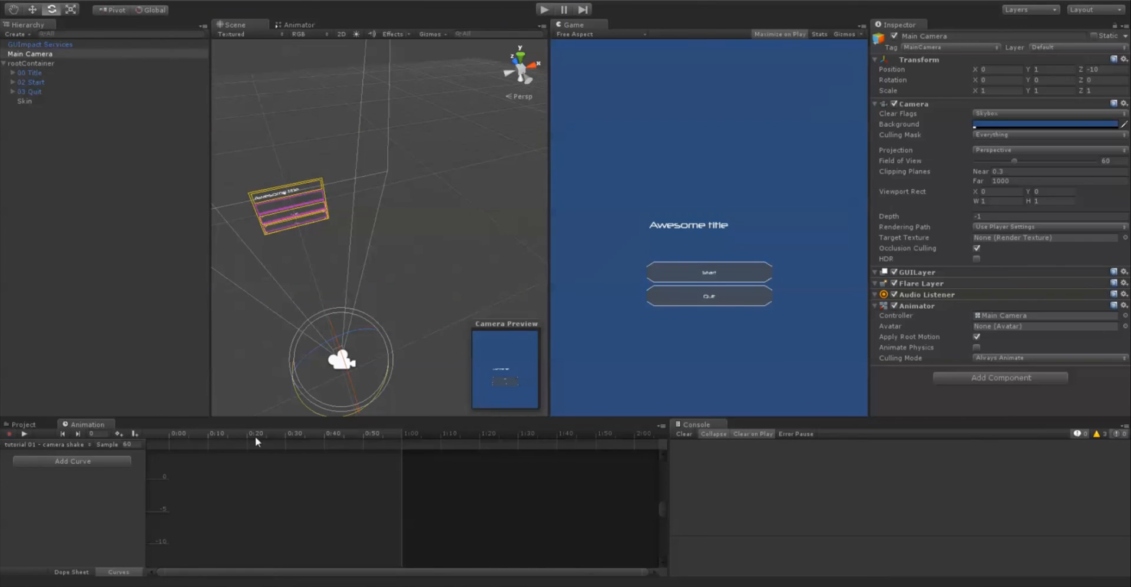
At 1:00 in the camera shake clip, keyframe Main Camera raised to about 2.23 on Y and rotated to about 10 degrees on X.
left_click(402, 430)
key("w")
left_click_drag(405, 340, 324, 262, "alt")
left_click_drag(348, 221, 347, 198)
key("e")
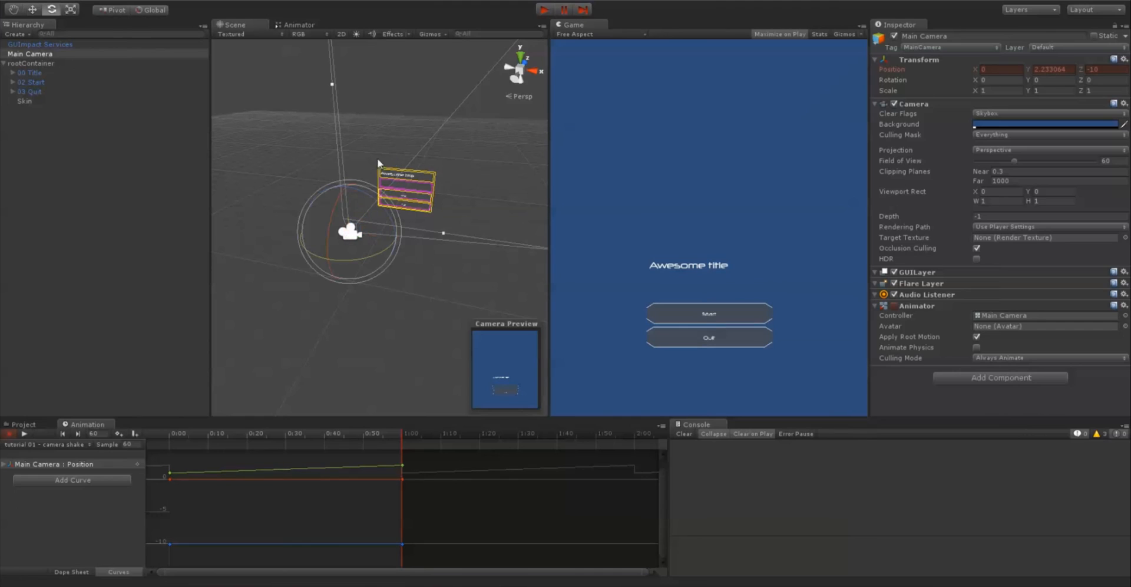
left_click_drag(337, 214, 335, 196)
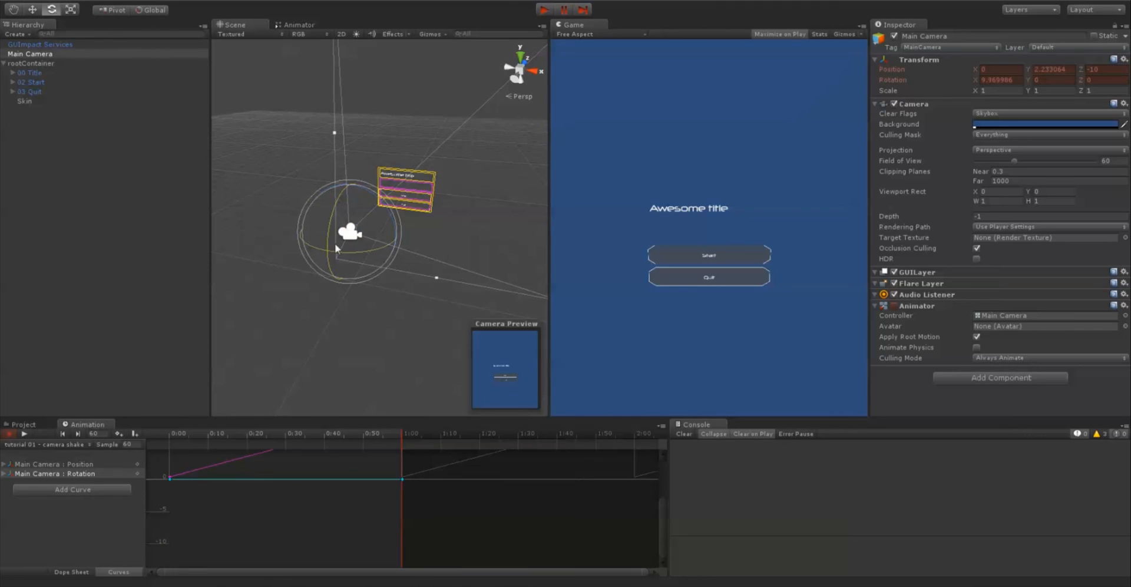
Copy the shake clip's position and rotation keyframes from 0:00 to 2:00.
left_click(82, 572)
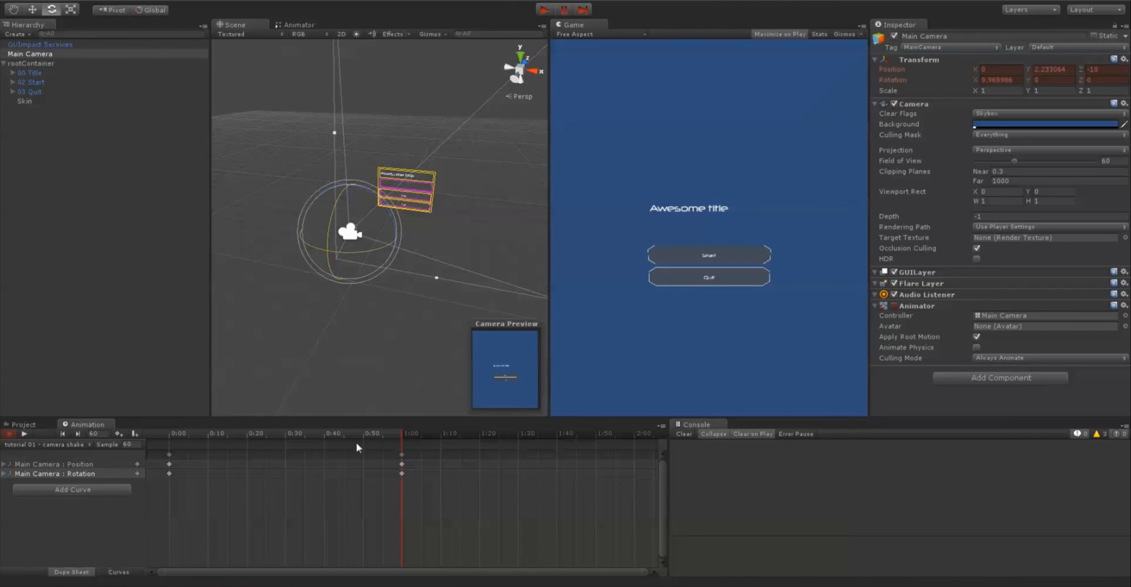
left_click(168, 455)
left_click_drag(543, 436, 635, 434)
key("ctrl+v")
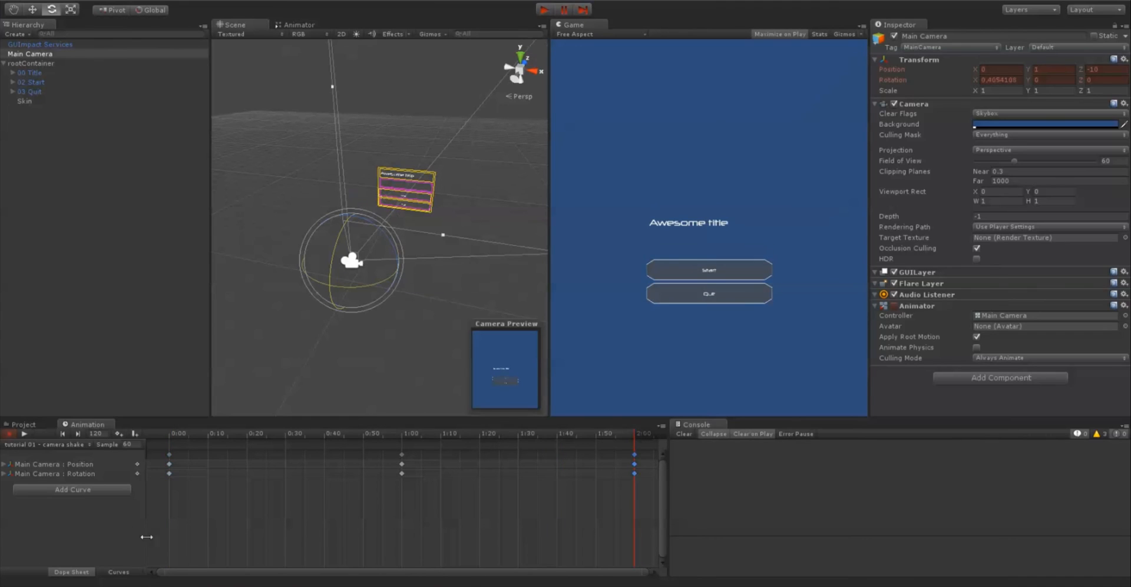
Flatten the tangents of all position and rotation keys in the shake clip and play back the animation.
left_click(114, 571)
left_click(104, 465)
left_click(109, 480)
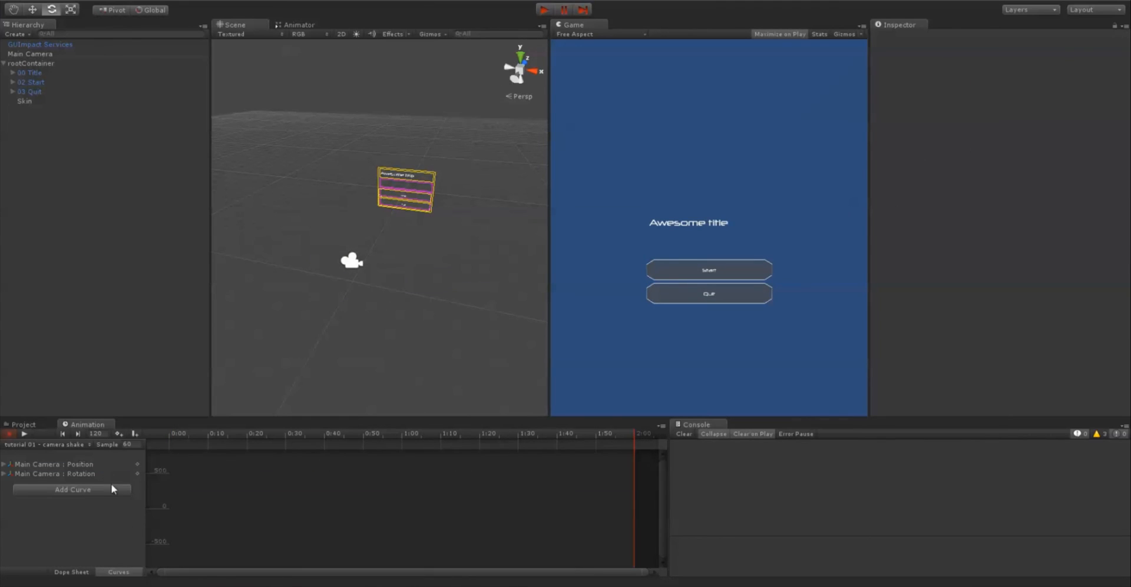
left_click(97, 465)
left_click(115, 473, "shift")
right_click(171, 509)
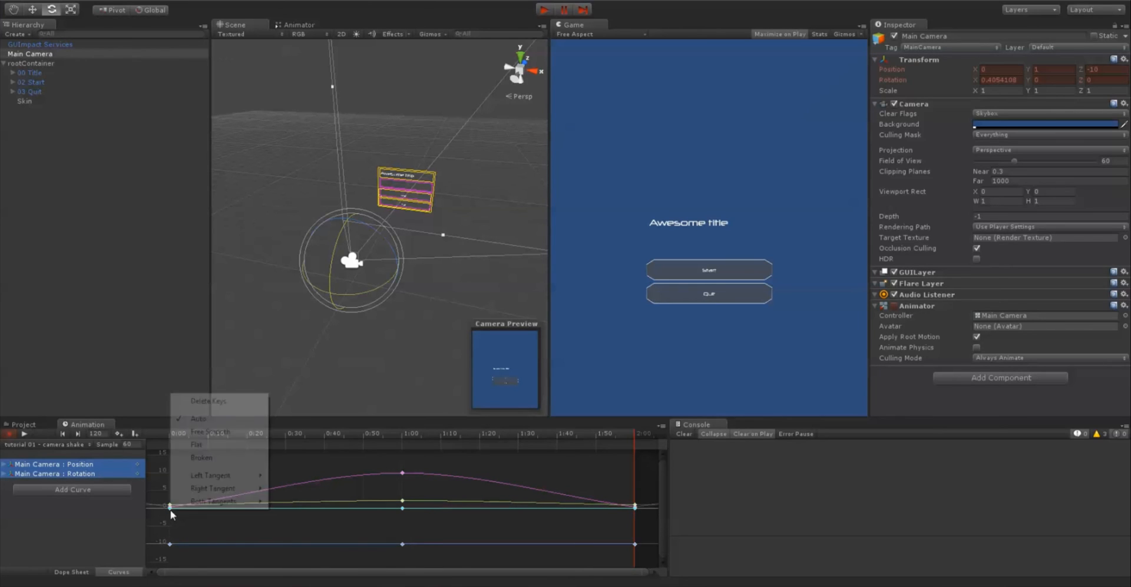
left_click(194, 445)
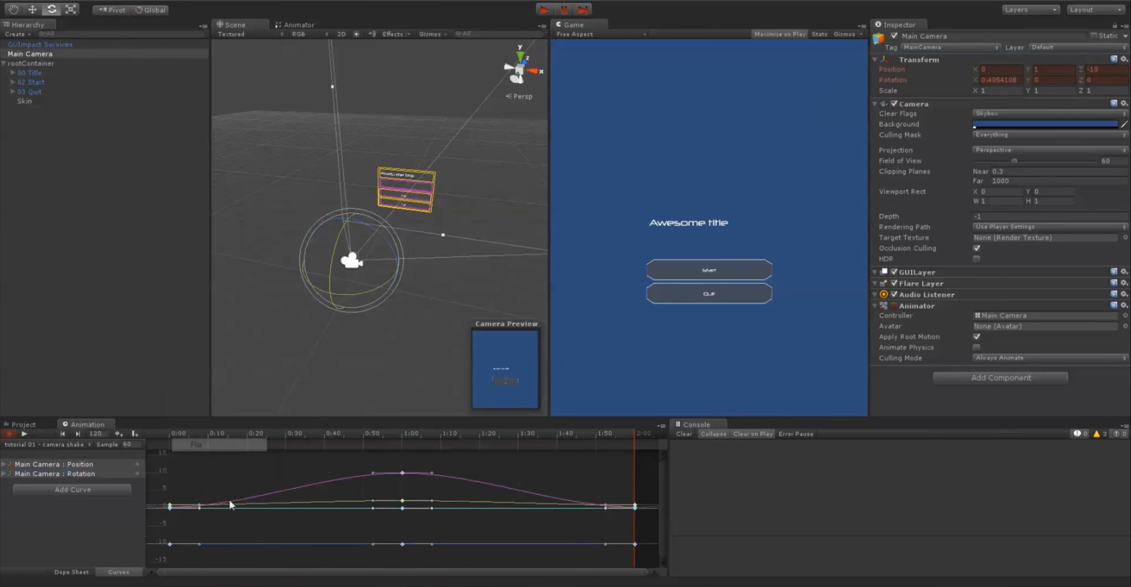
left_click(26, 433)
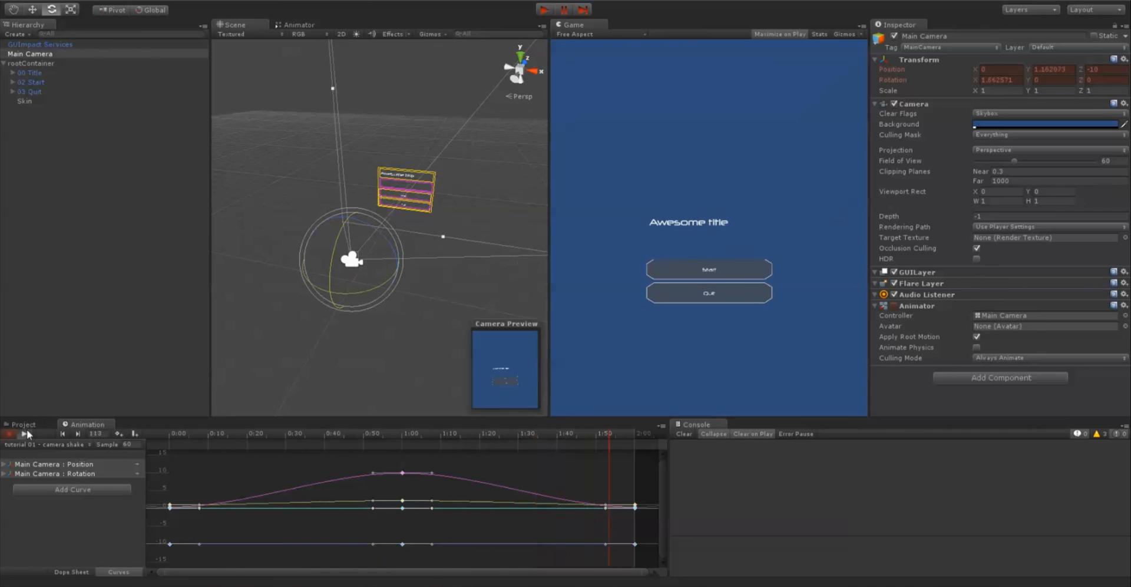
Show Main Camera's animator controller and space out the camera still and camera shake states below Any State.
left_click(300, 25)
left_click(35, 53)
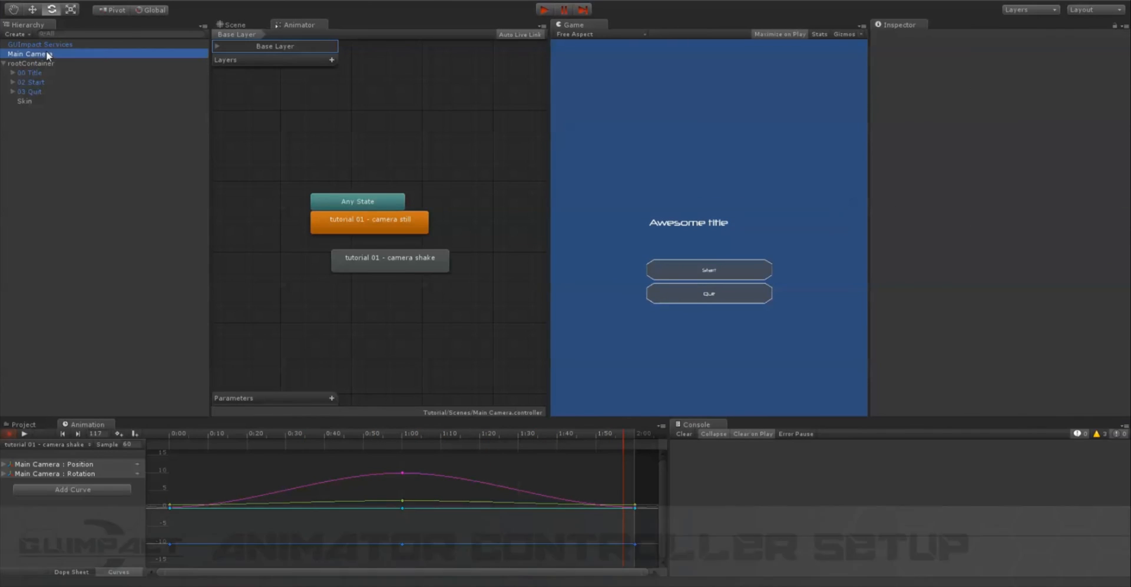
left_click_drag(390, 257, 382, 317)
left_click_drag(386, 227, 399, 262)
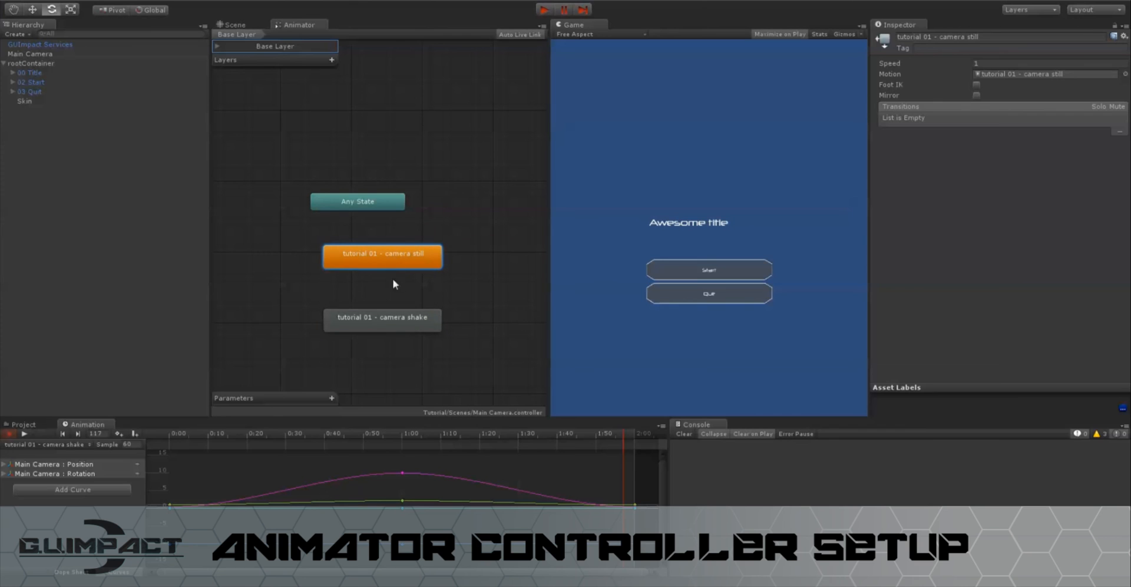
Add a trigger parameter named Shake to the animator controller.
left_click(332, 399)
left_click(350, 463)
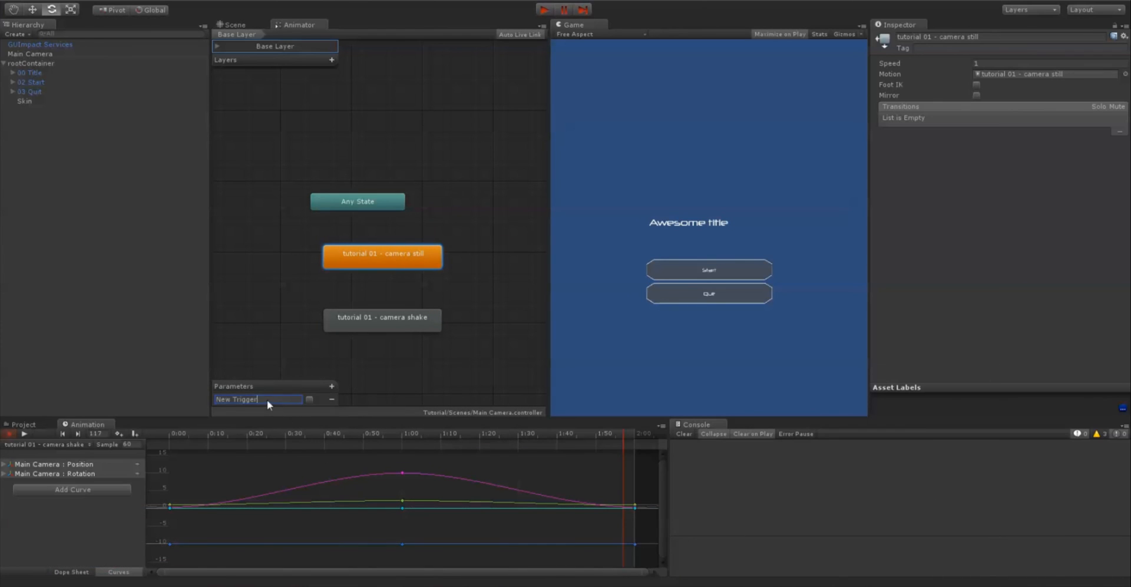
type("Shake")
Make transitions in both directions between the camera still and camera shake states.
right_click(366, 265)
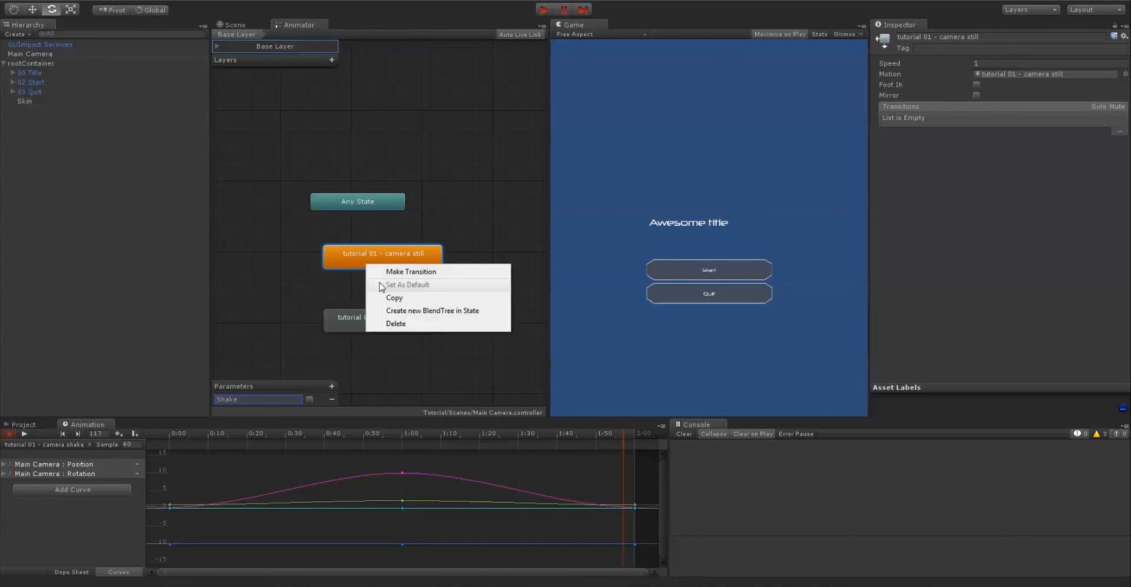
left_click(411, 271)
left_click(367, 322)
right_click(432, 321)
left_click(454, 327)
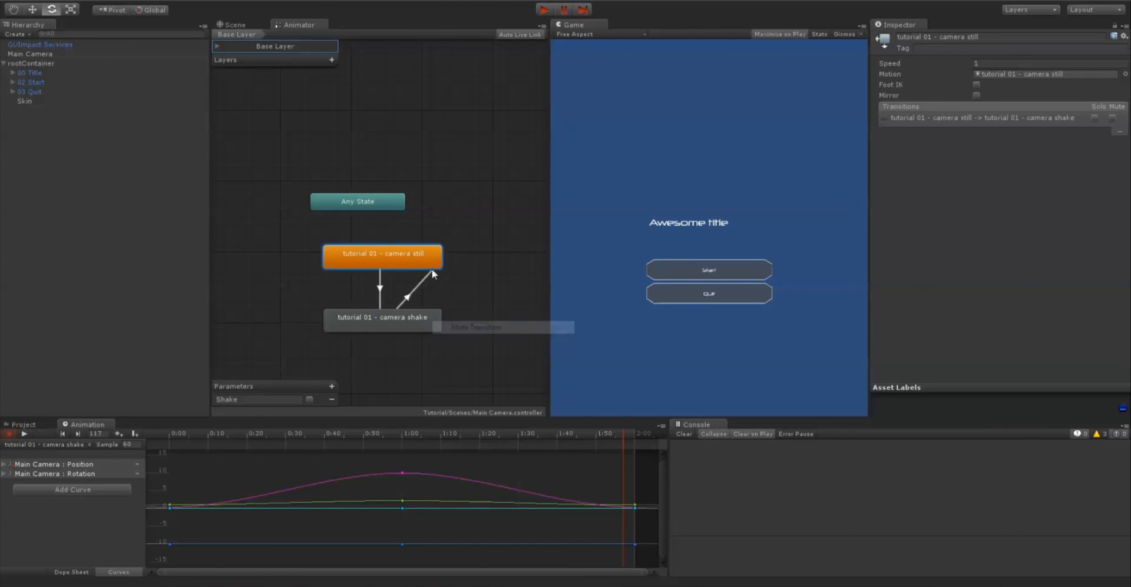
left_click(433, 268)
Set the still-to-shake transition's condition to Shake and shift its blend range slightly earlier on the transition timeline.
left_click(380, 288)
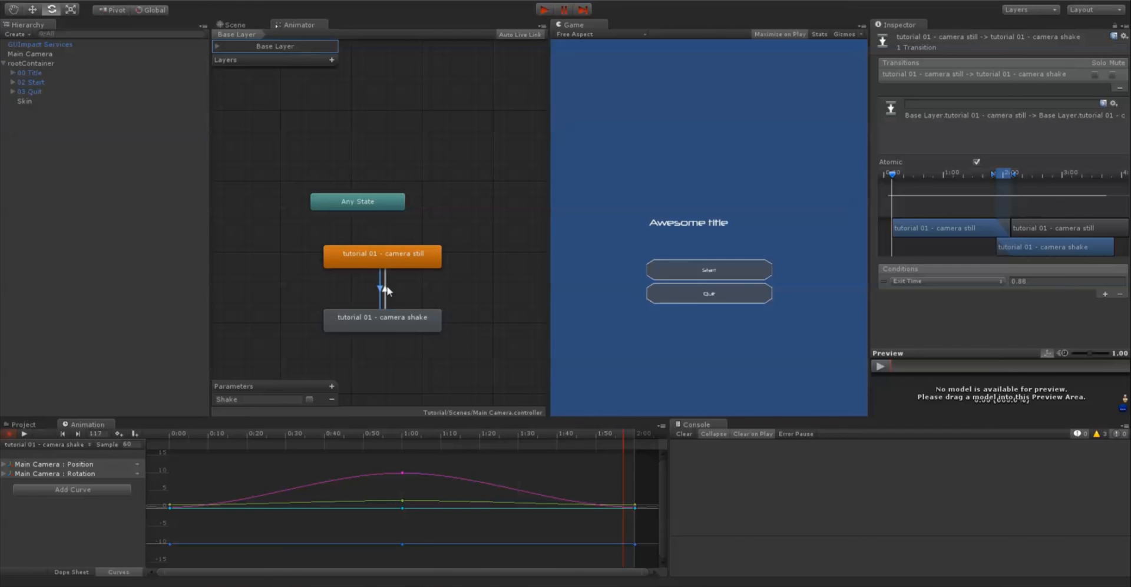
left_click(946, 280)
left_click(934, 294)
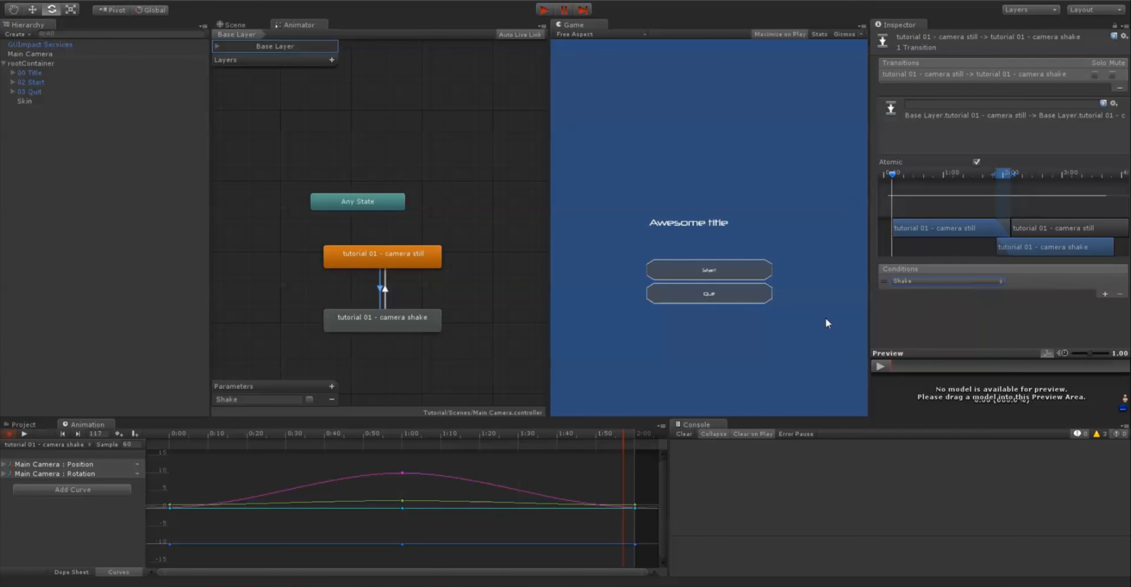
left_click_drag(1004, 174, 989, 175)
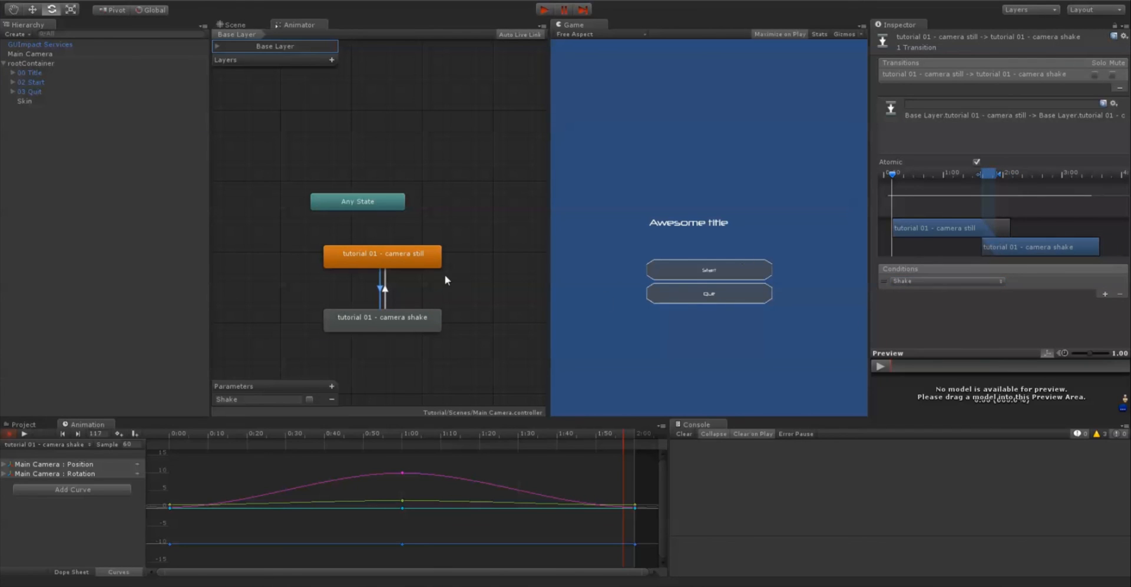
Shift the shake-to-still transition earlier to an exit time of 0.76 and return to the Scene view.
left_click(385, 289)
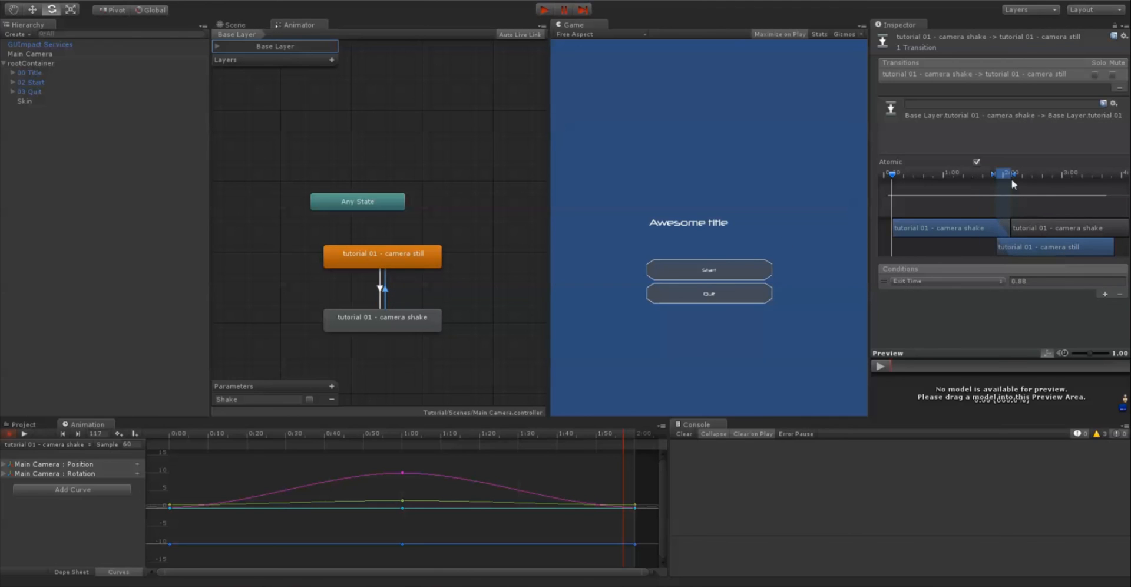
left_click_drag(1012, 179, 997, 177)
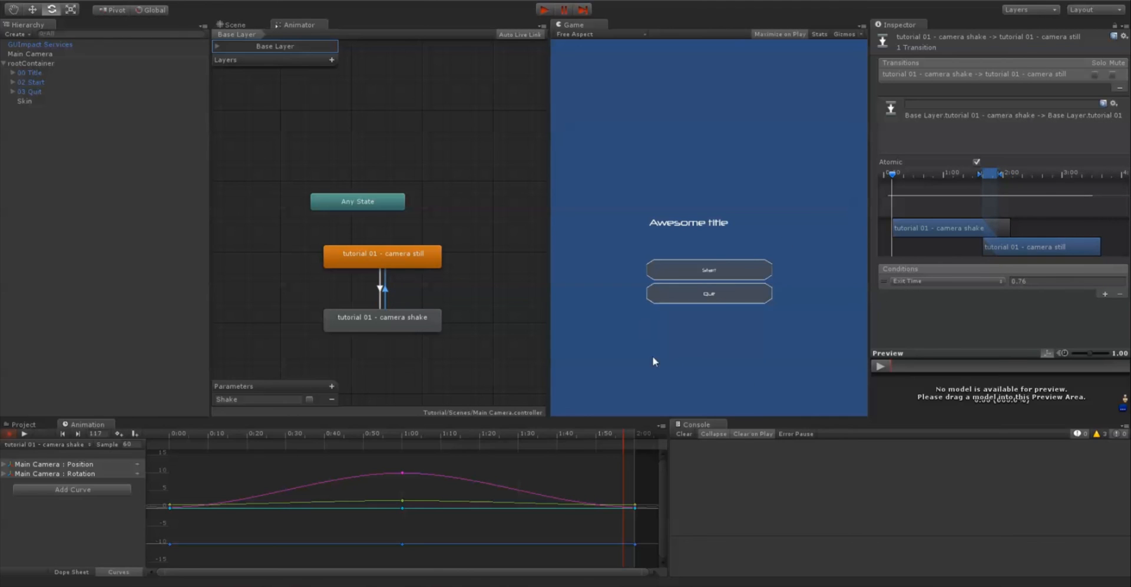
left_click(233, 24)
In the 02 Start button's On Action Up callback, set the animator to Main Camera, property type to Trigger and property name to Shake.
left_click(37, 82)
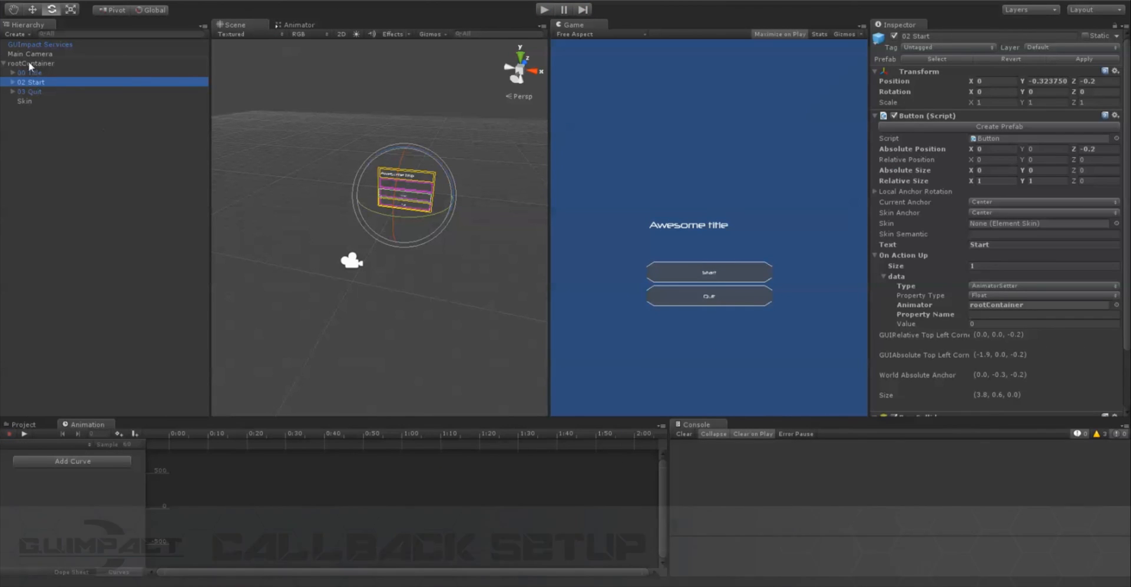
left_click_drag(28, 53, 998, 306)
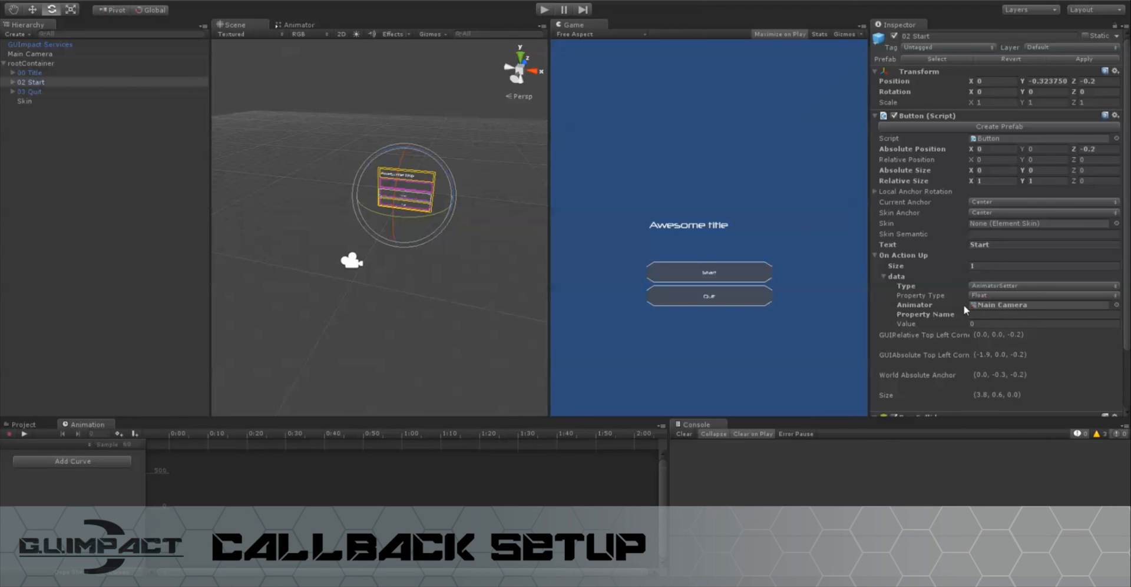
left_click(1002, 295)
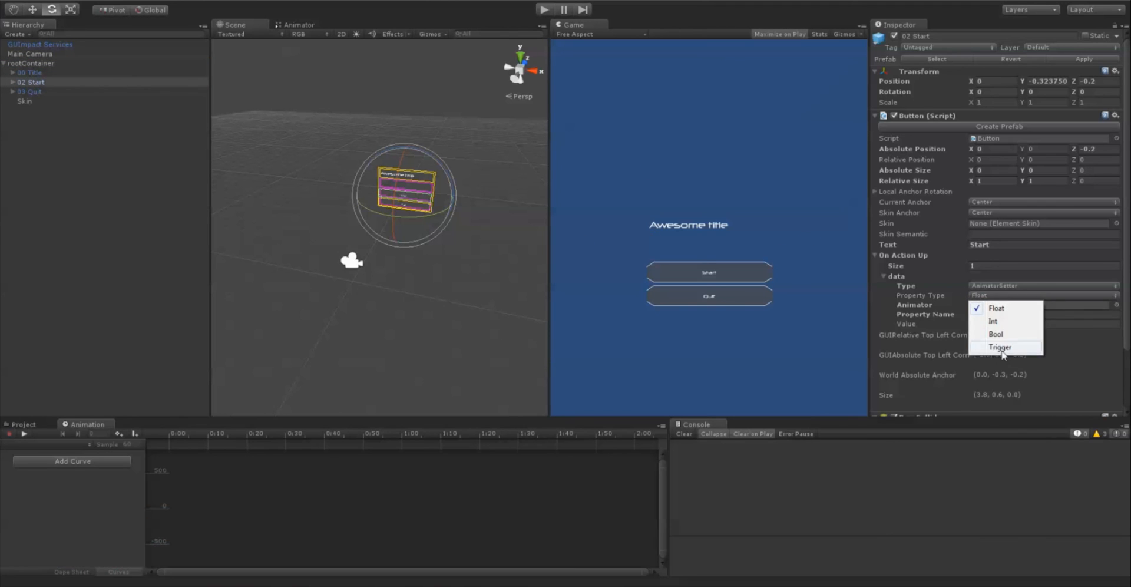
left_click(996, 348)
left_click(1000, 315)
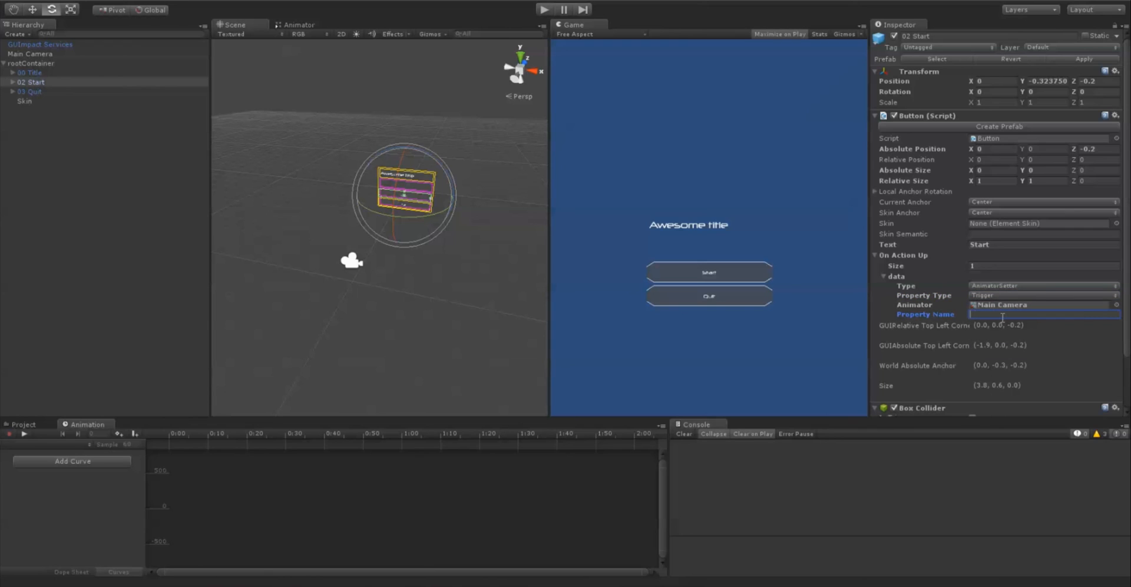
type("Shake")
Run the scene to test the Start button's camera shake, and stop play mode.
left_click(544, 10)
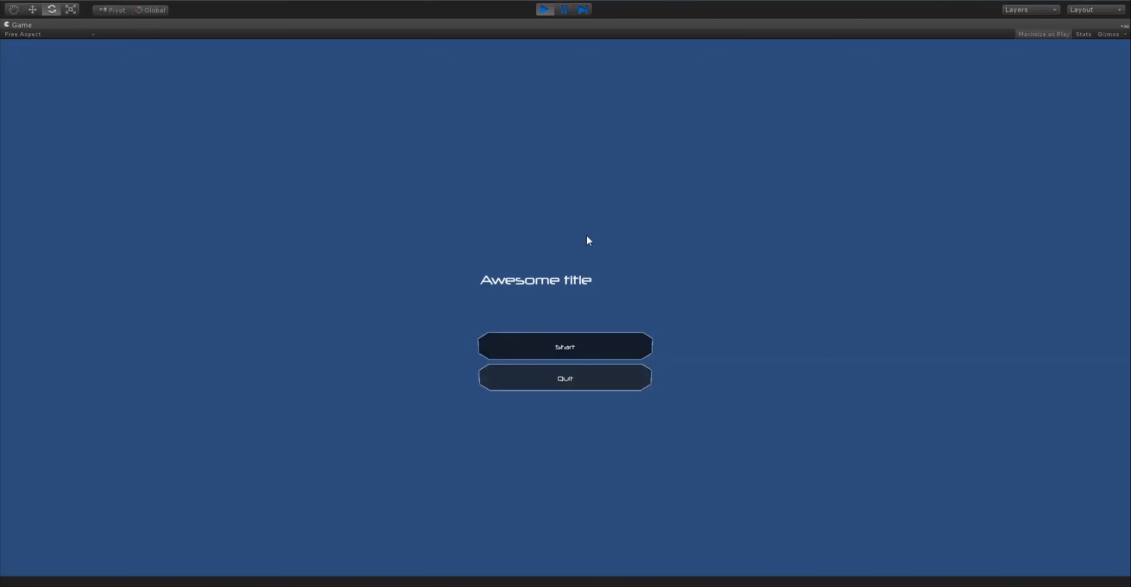
left_click(543, 10)
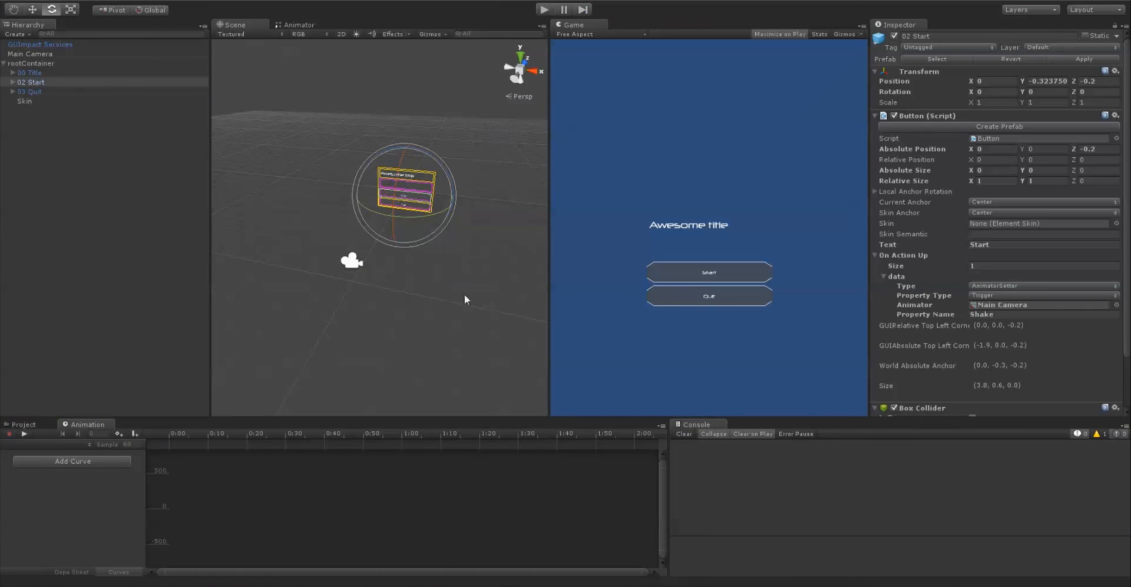
Review the components of GUImpact Services, rootContainer and the 02 Start button, and display the tutorial's scene assets.
left_click(59, 45)
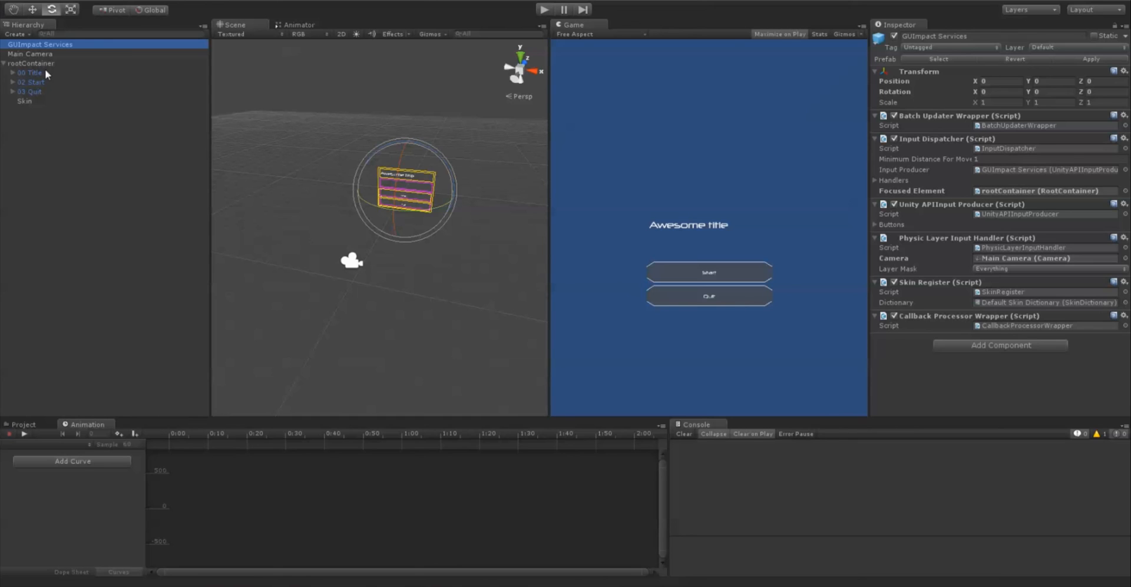
left_click(19, 63)
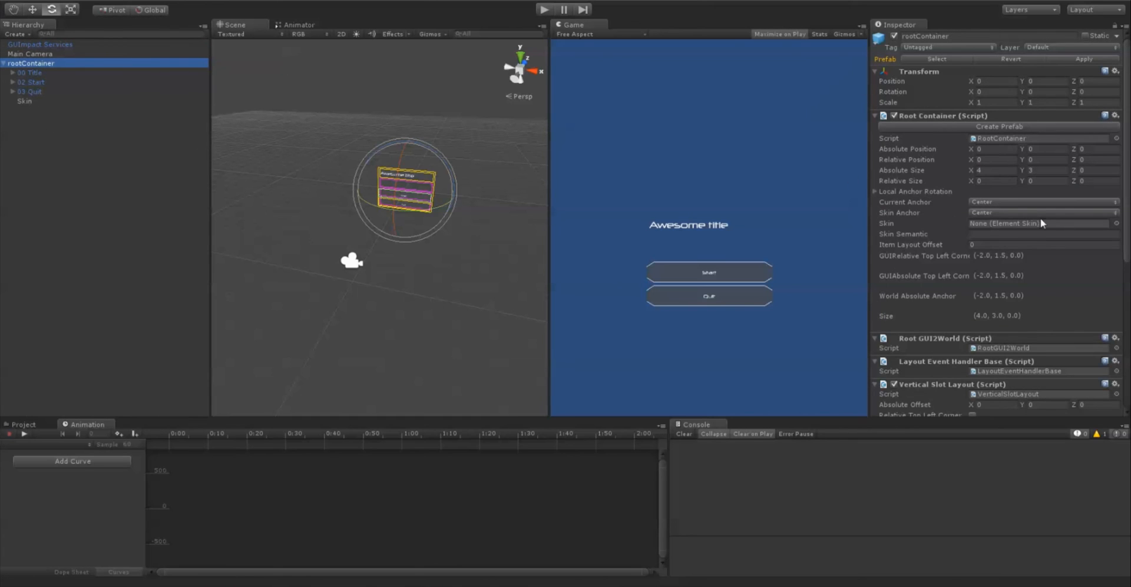
left_click(32, 83)
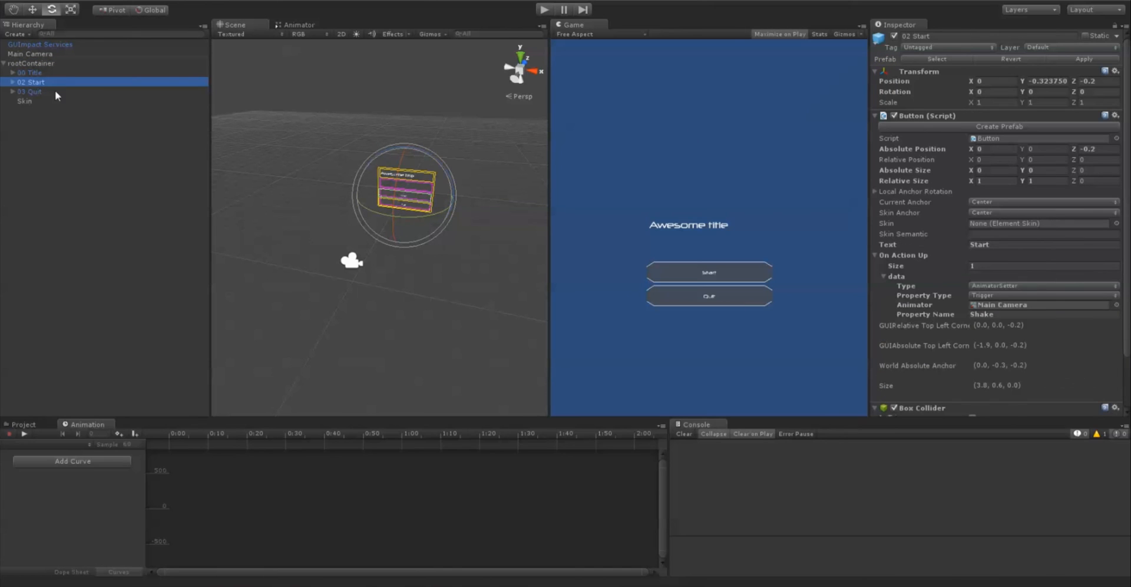
left_click(884, 275)
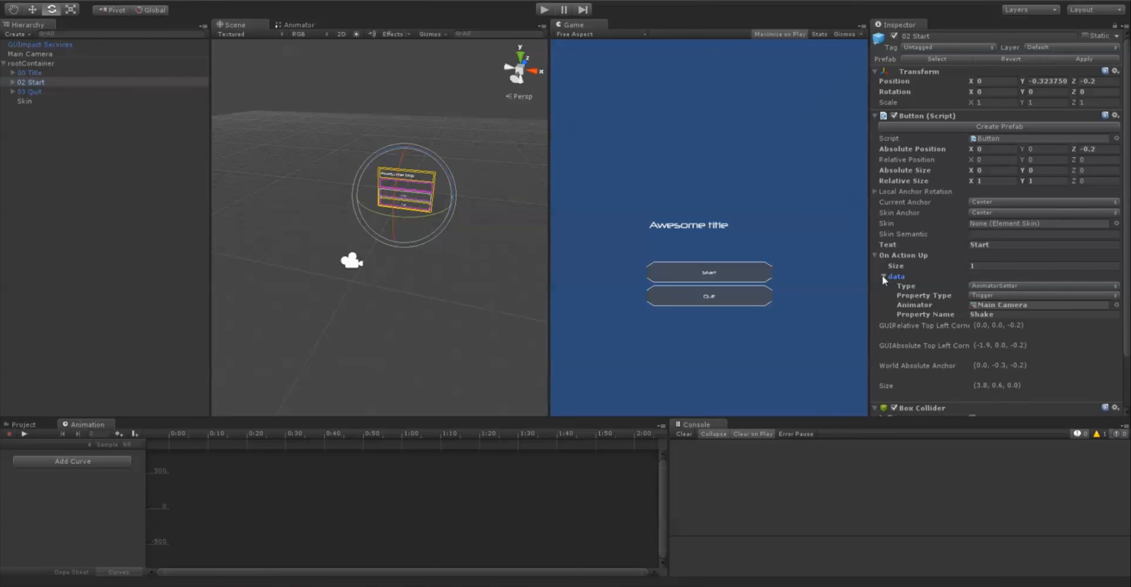
left_click(874, 254)
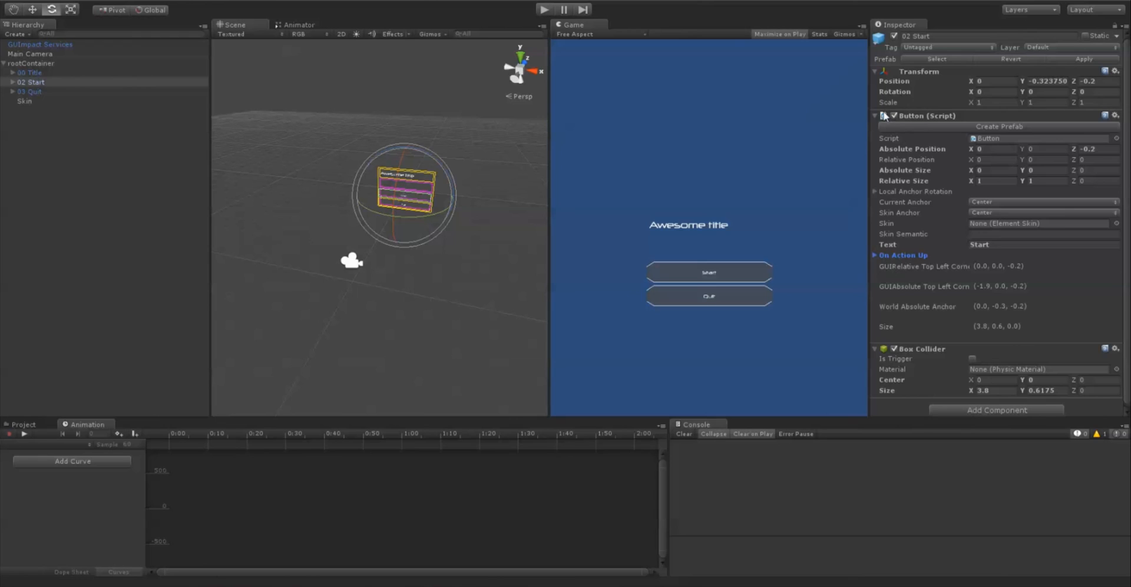
left_click(25, 424)
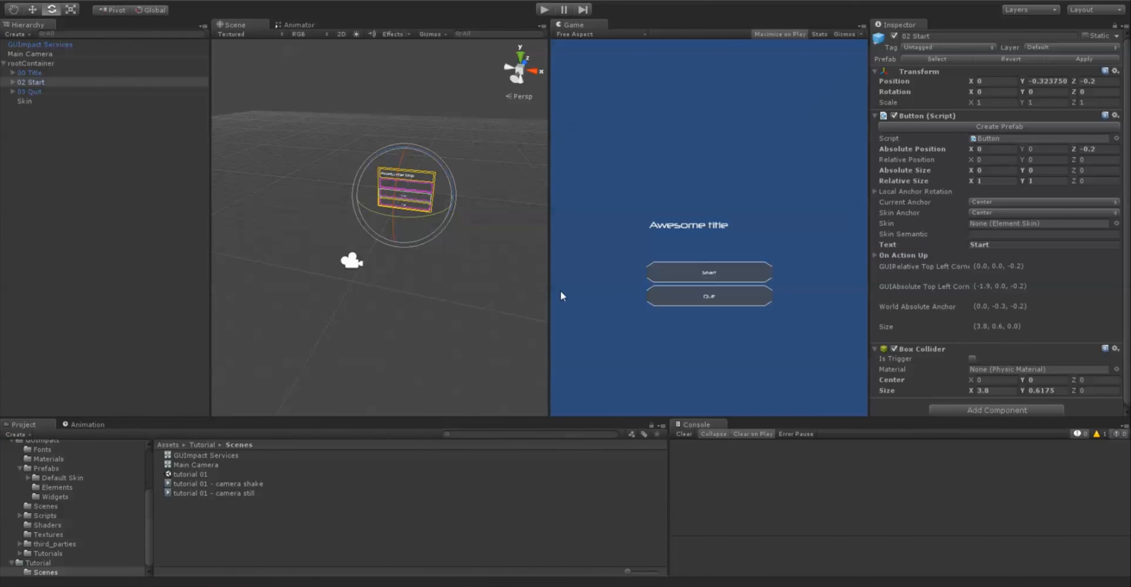